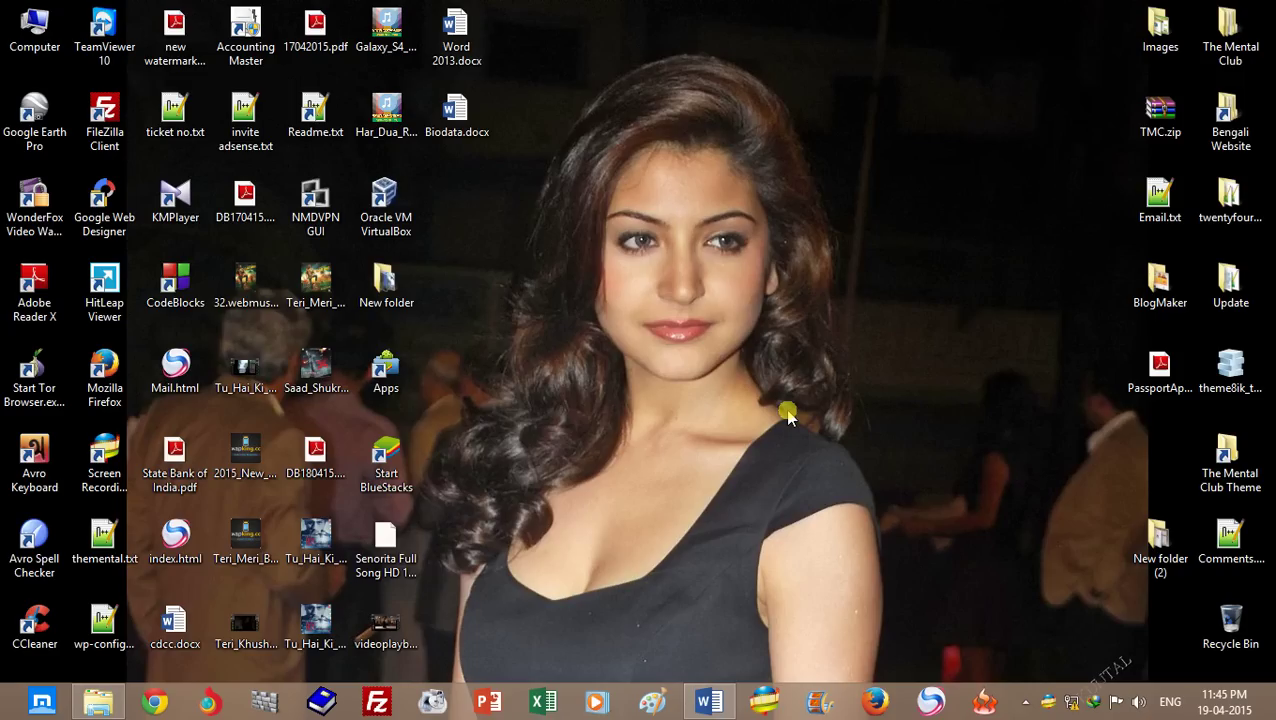
# Step: Restore Document3, look over Page Layout, Mailings and References, then right-align a new line on Home
pyautogui.click(713, 700)
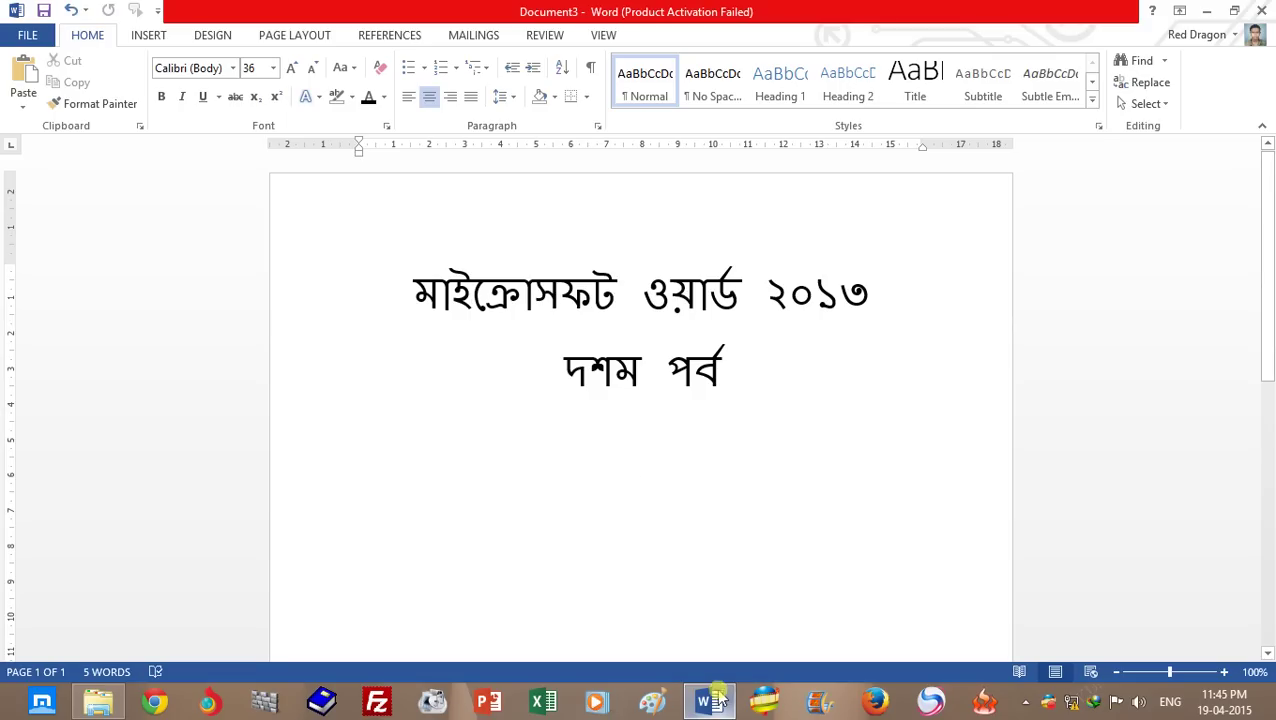
pyautogui.click(312, 36)
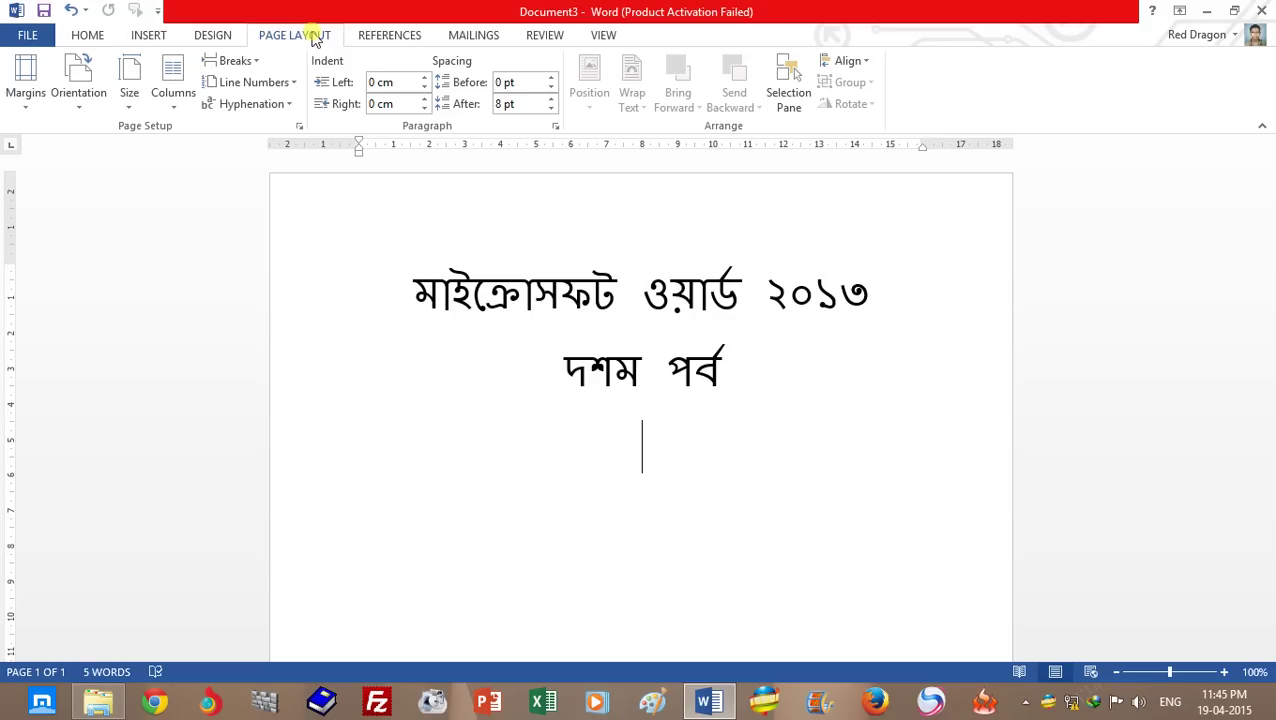
pyautogui.click(484, 40)
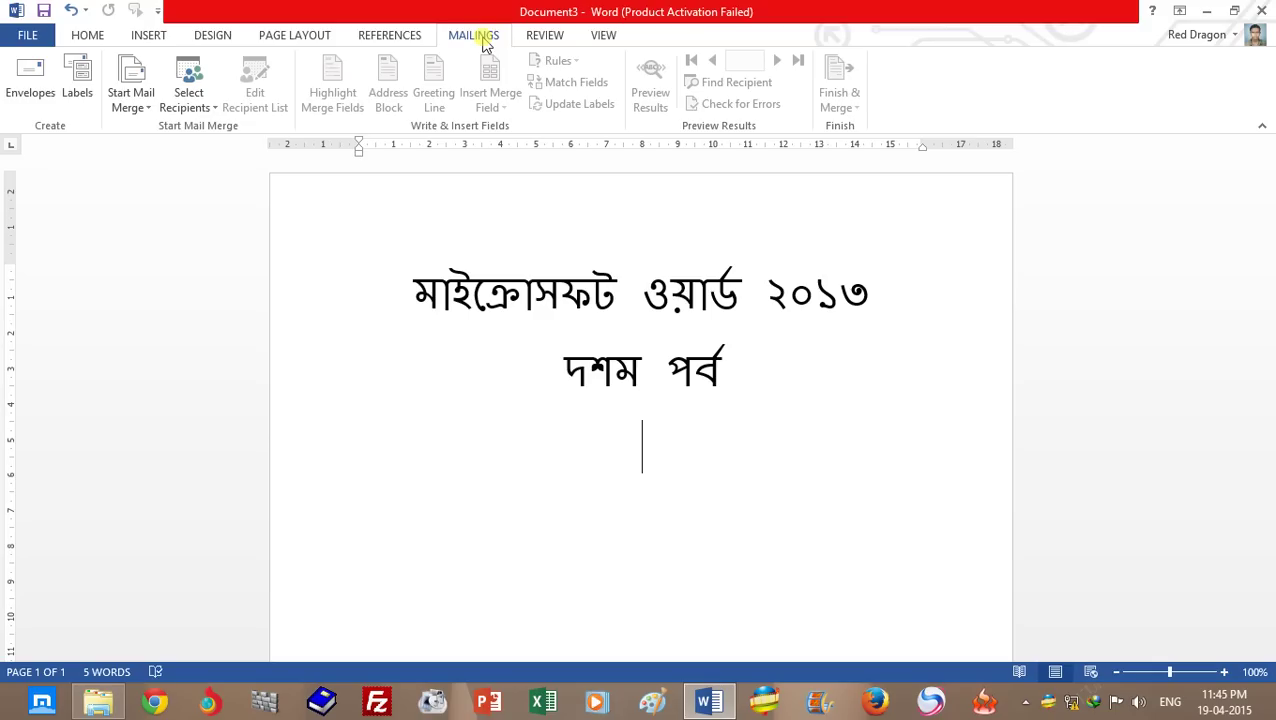
pyautogui.click(411, 38)
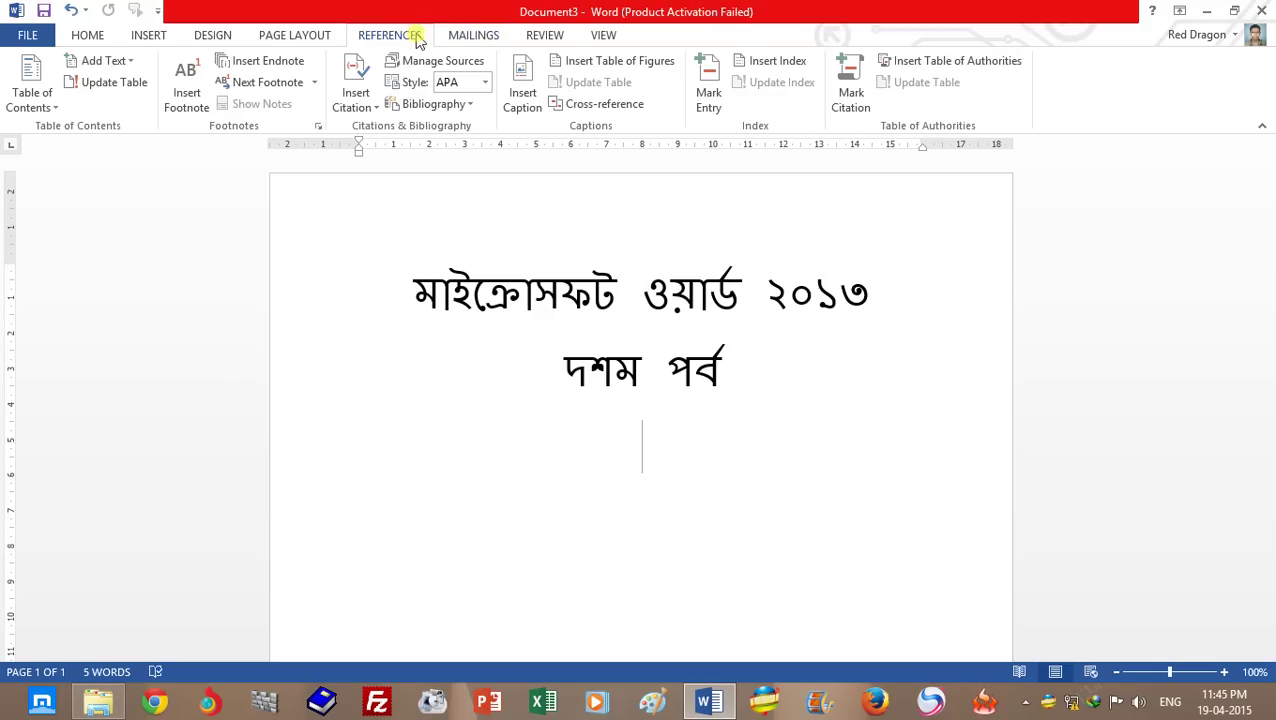
pyautogui.click(478, 38)
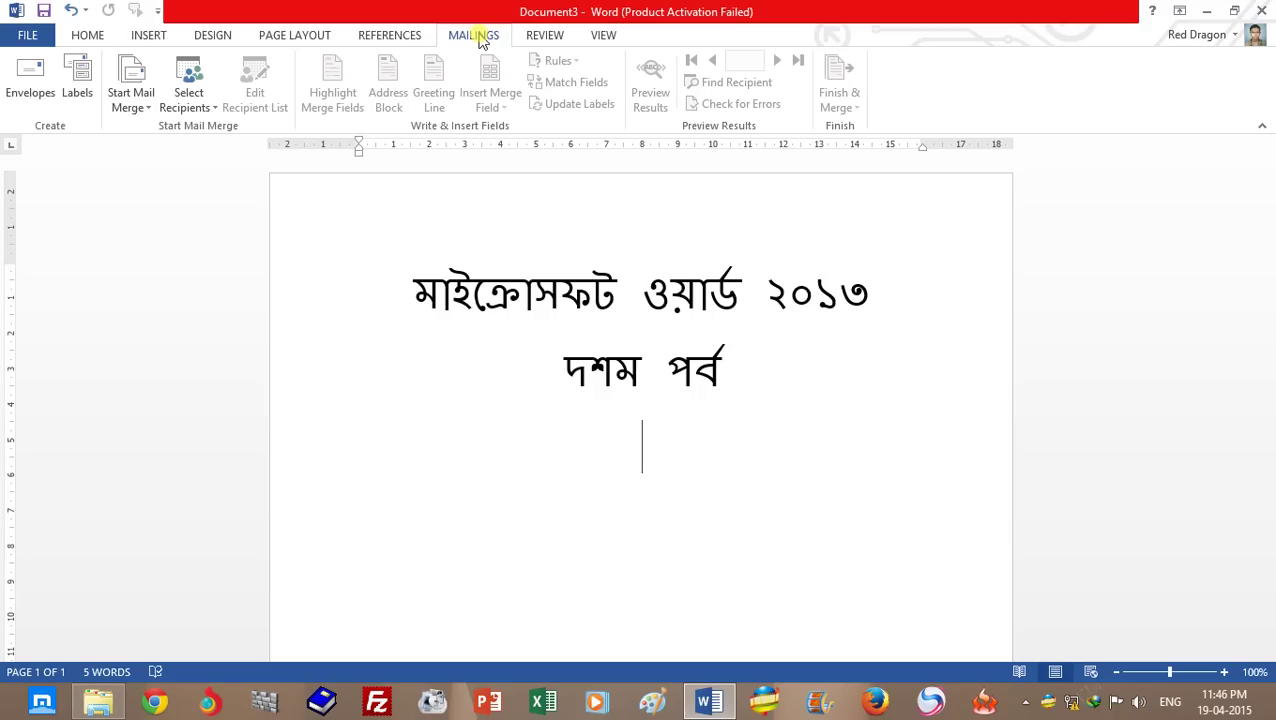
pyautogui.click(82, 38)
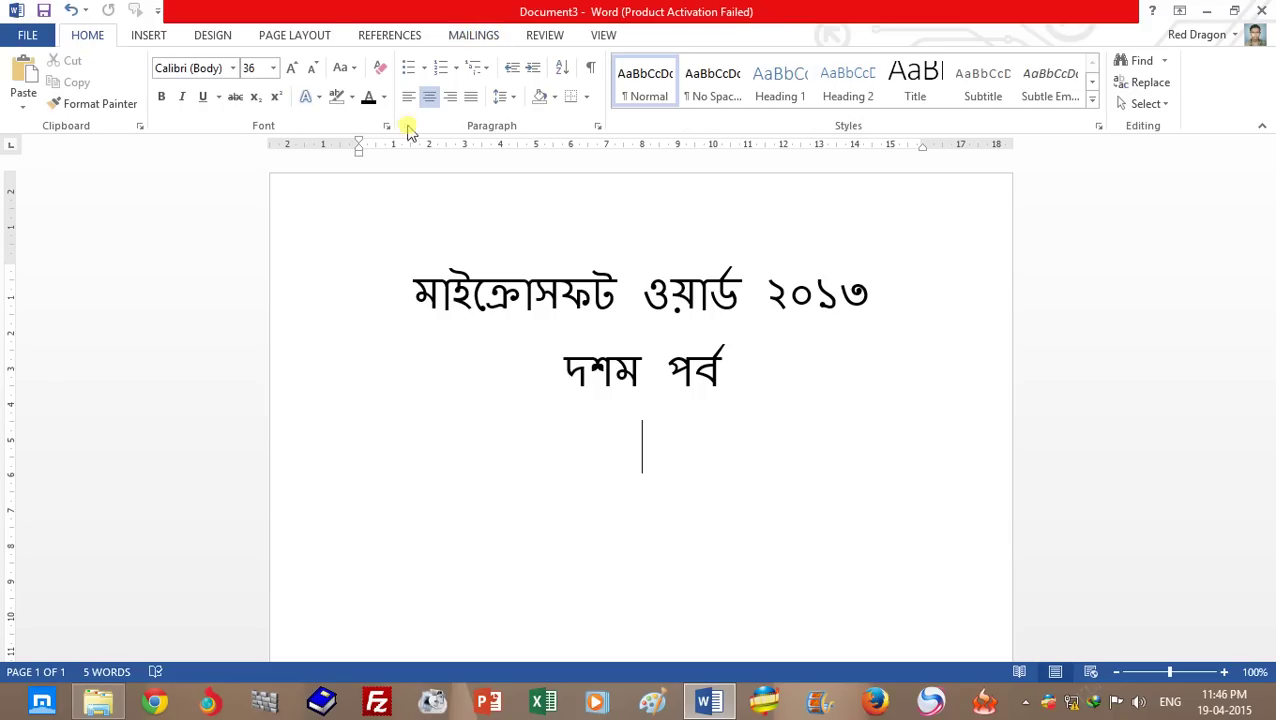
pyautogui.click(450, 96)
# Step: Type the right-aligned lines 'To,', 'Name:', 'C/o:' and 'Vill:'
pyautogui.write('To,')
pyautogui.press('Return')
pyautogui.write('Name')
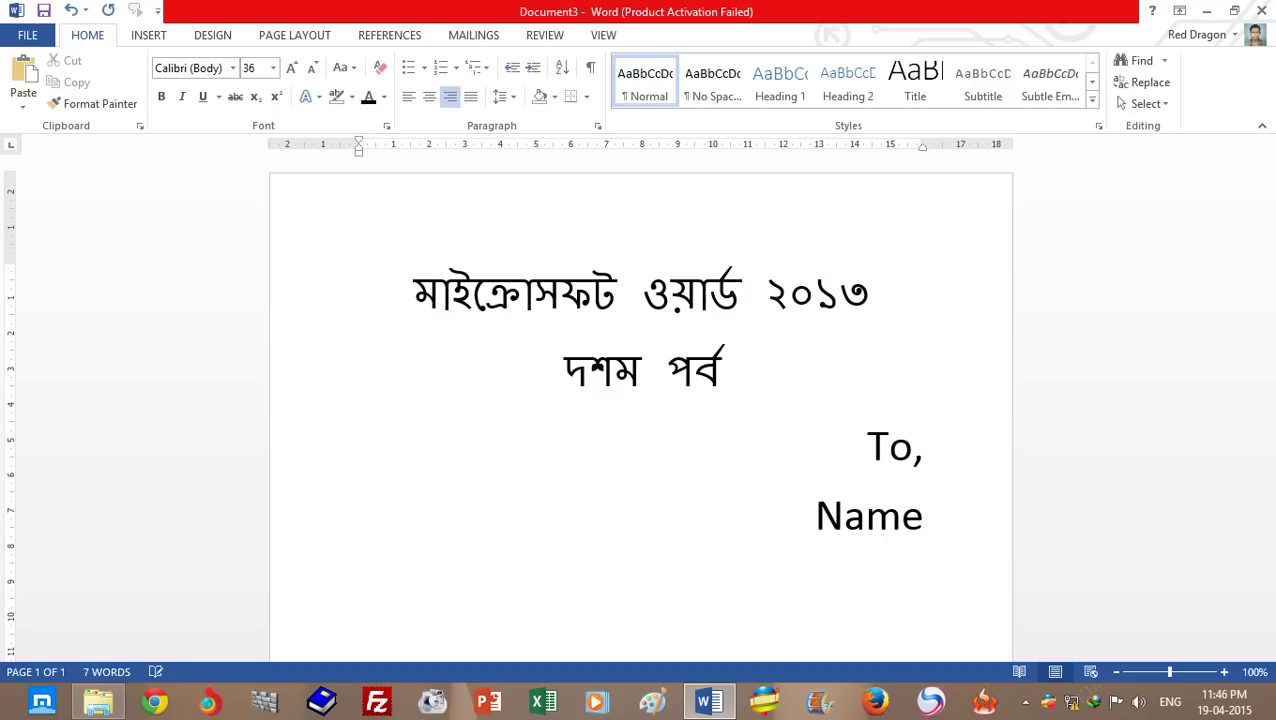
pyautogui.write(':')
pyautogui.press('Return')
pyautogui.write('C')
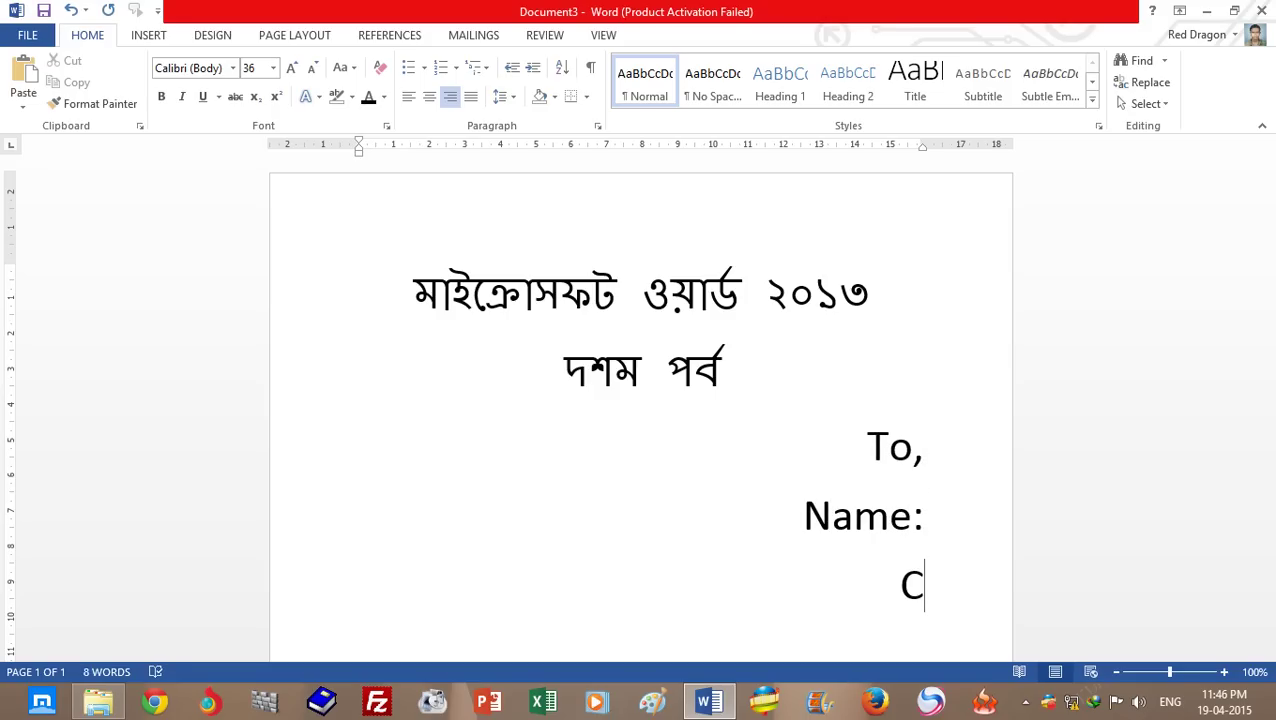
pyautogui.write('?')
pyautogui.press('BackSpace')
pyautogui.write('/o')
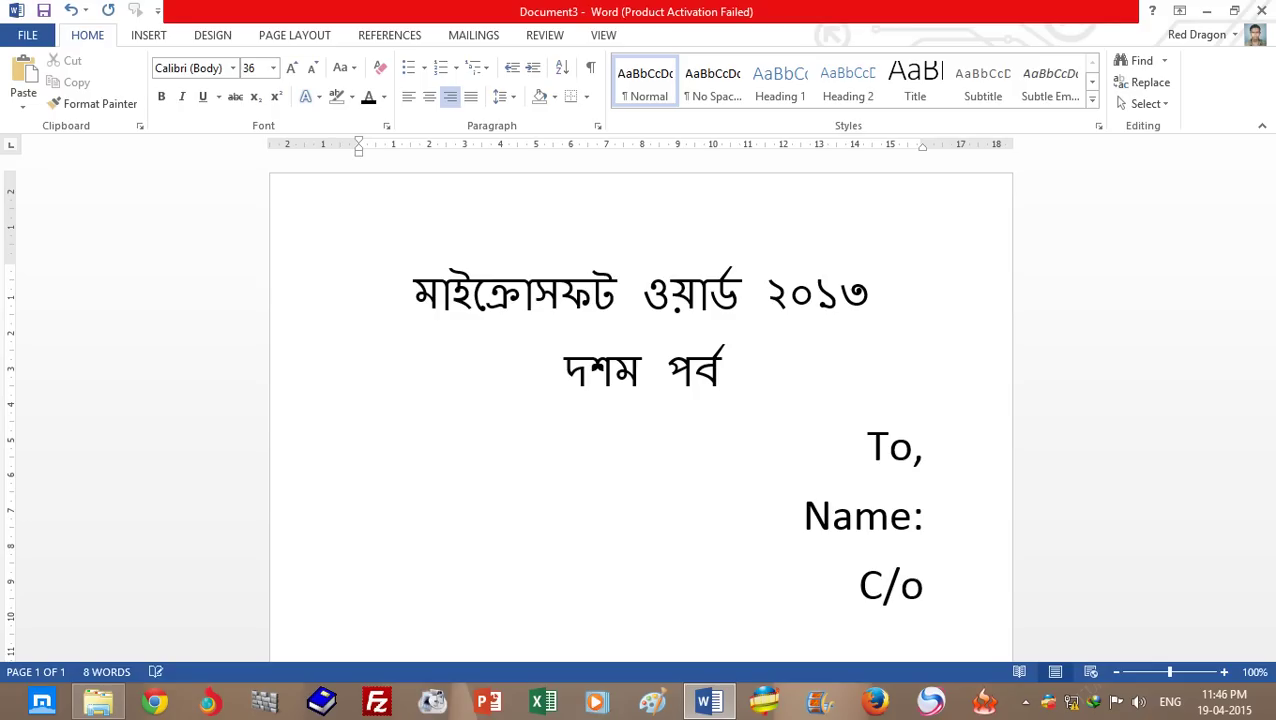
pyautogui.write(':')
pyautogui.press('Return')
pyautogui.write('Vill')
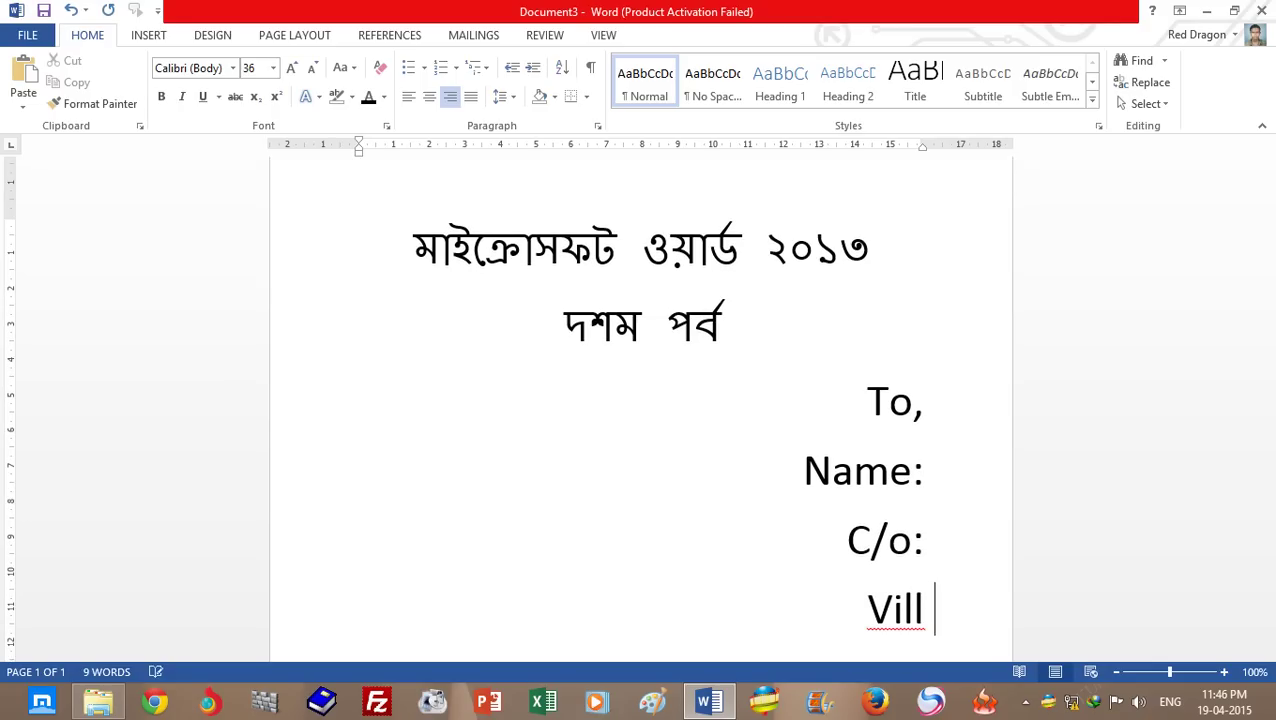
pyautogui.write(':')
pyautogui.press('Return')
# Step: Continue with the labels 'Po:', 'PS:', 'Dist:', 'Country:' and 'Pin:'
pyautogui.write('Po')
pyautogui.press('BackSpace')
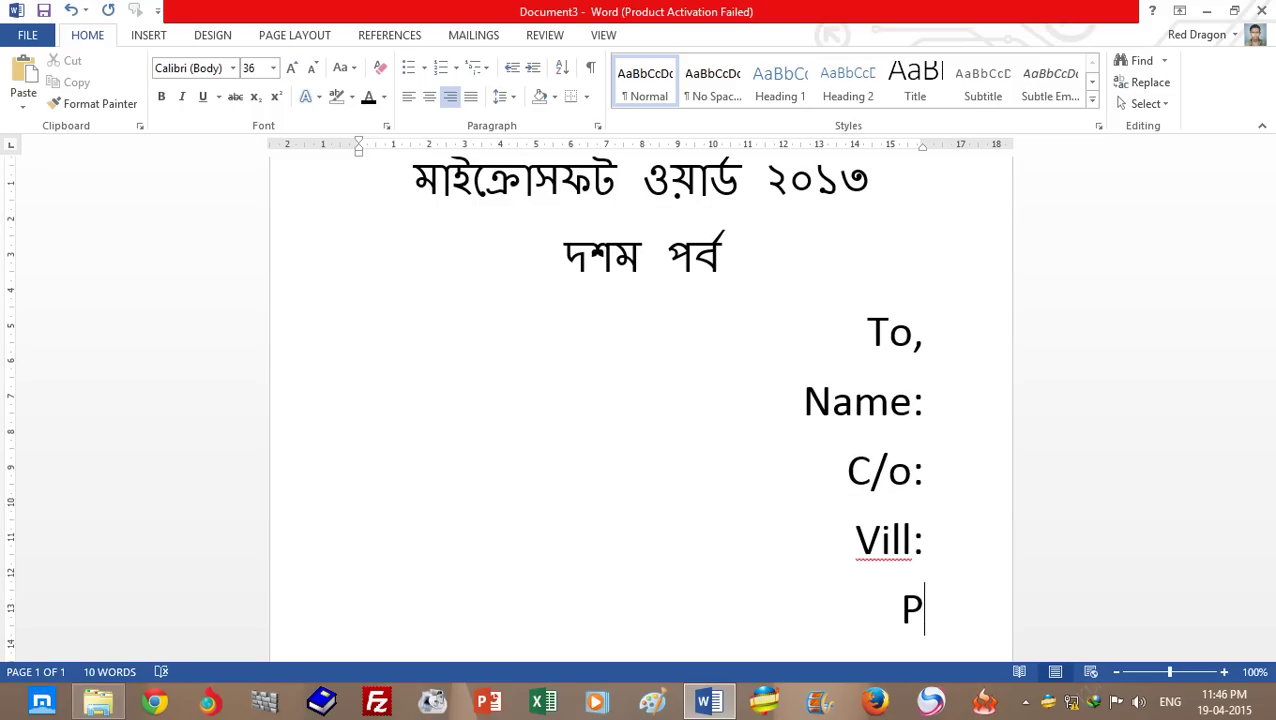
pyautogui.write('o:')
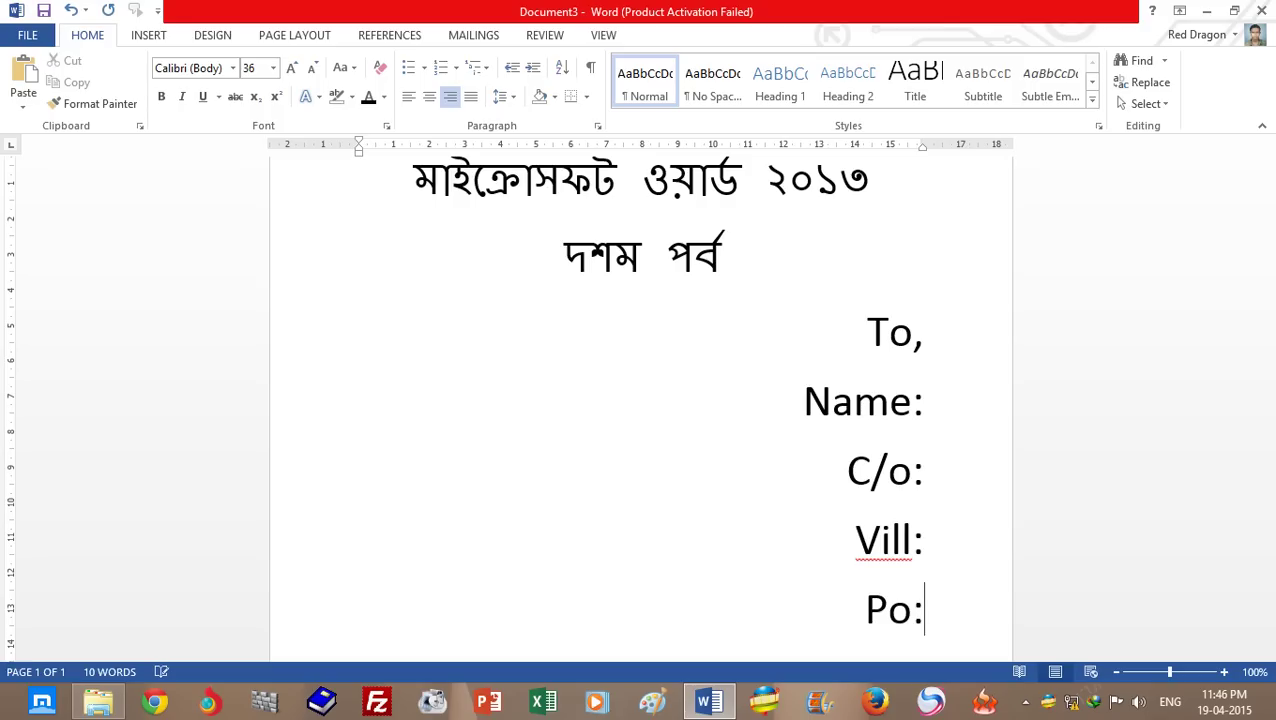
pyautogui.press('BackSpace')
pyautogui.press('Return')
pyautogui.write('S')
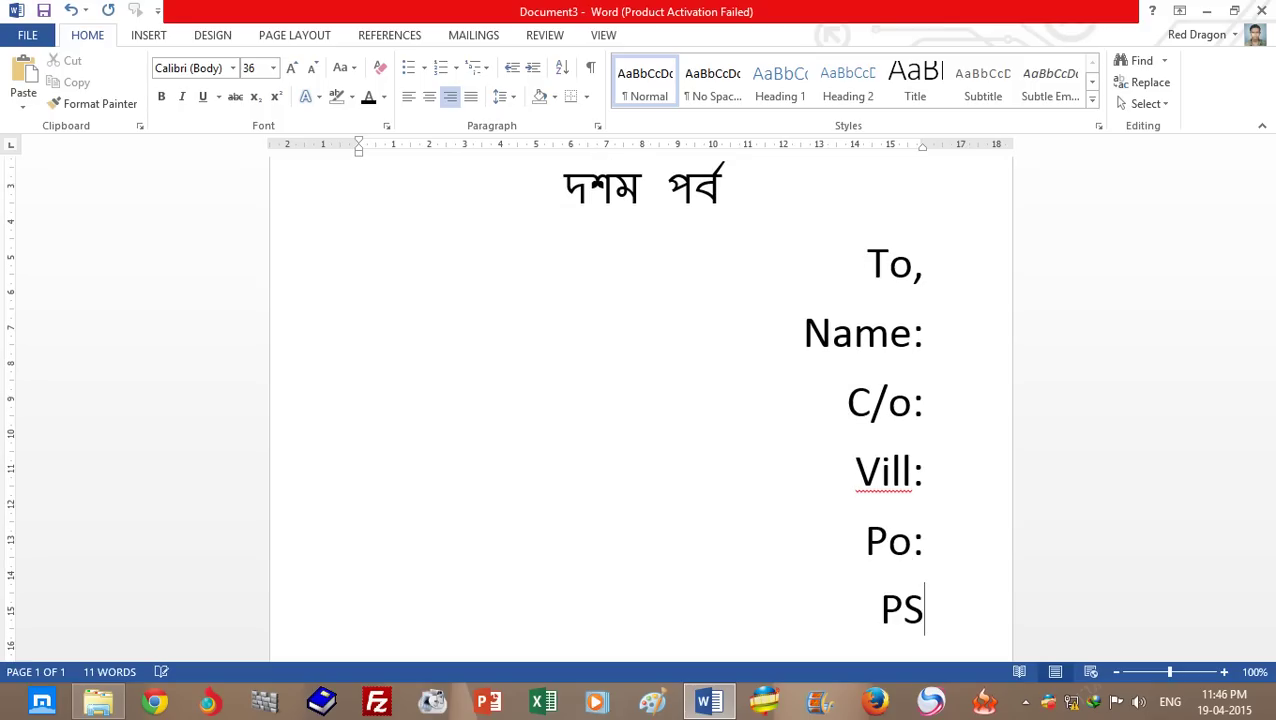
pyautogui.write(':')
pyautogui.press('Return')
pyautogui.write('D')
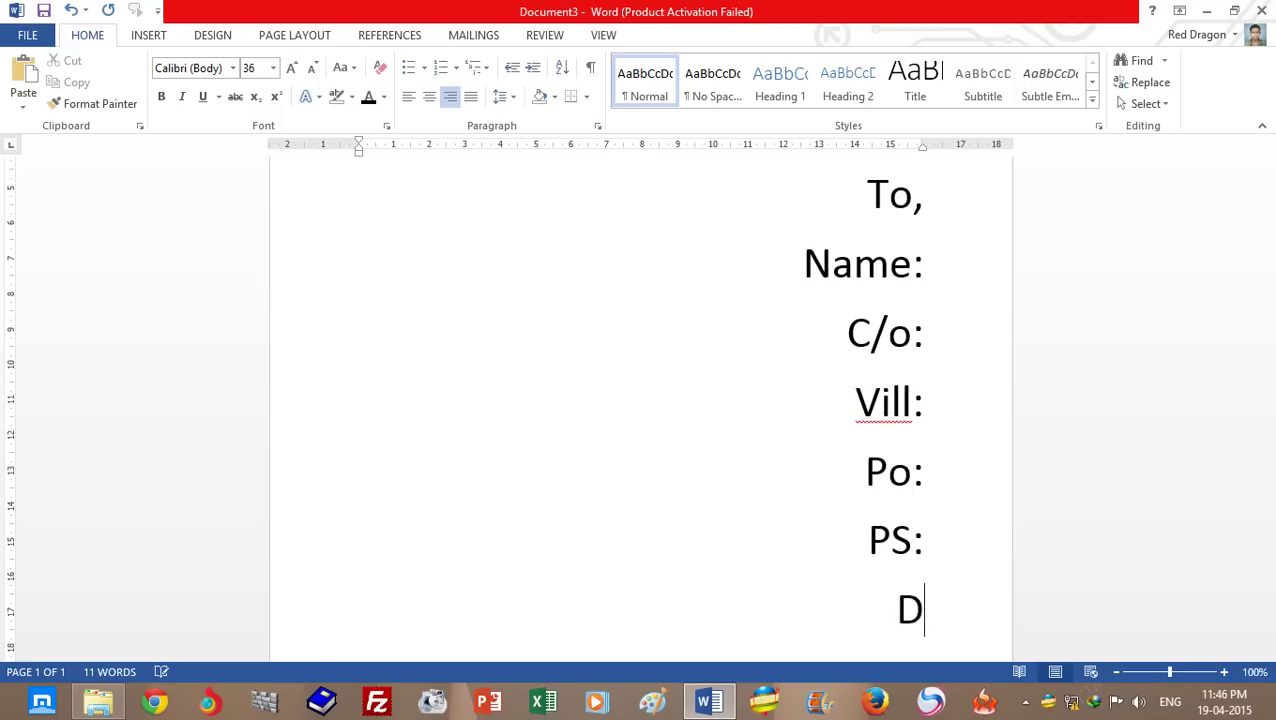
pyautogui.write('ist')
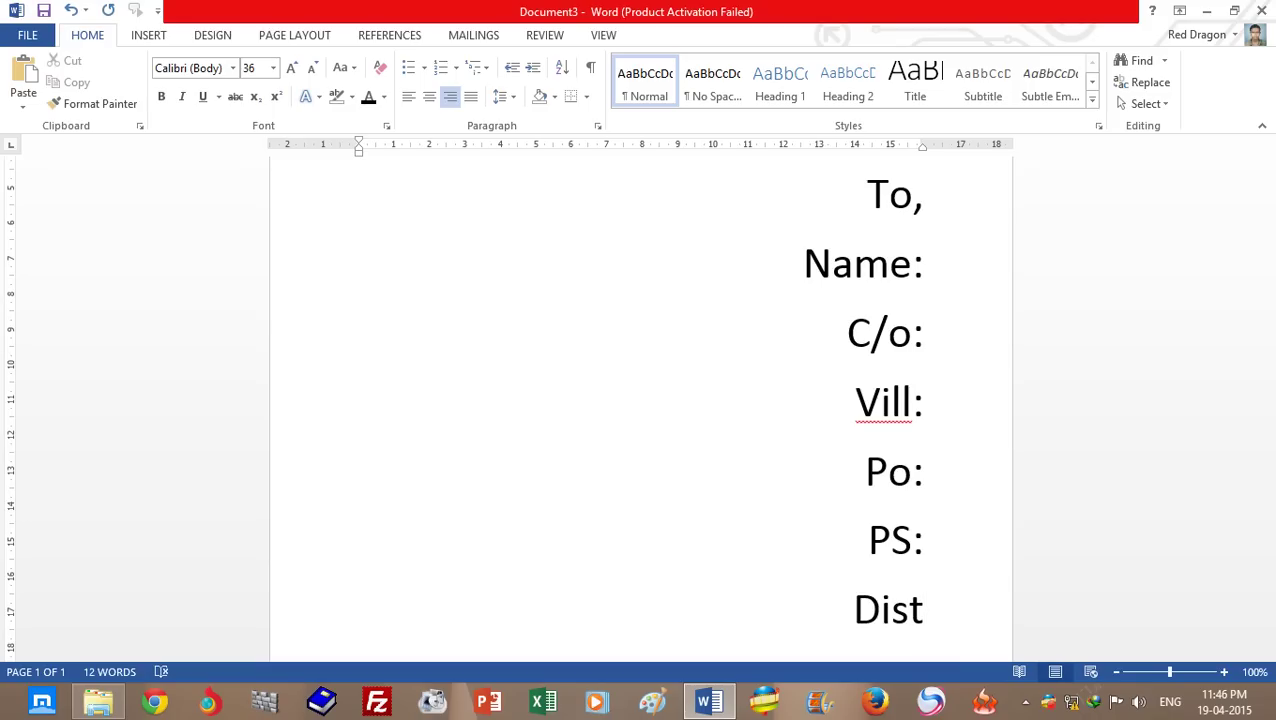
pyautogui.write(':')
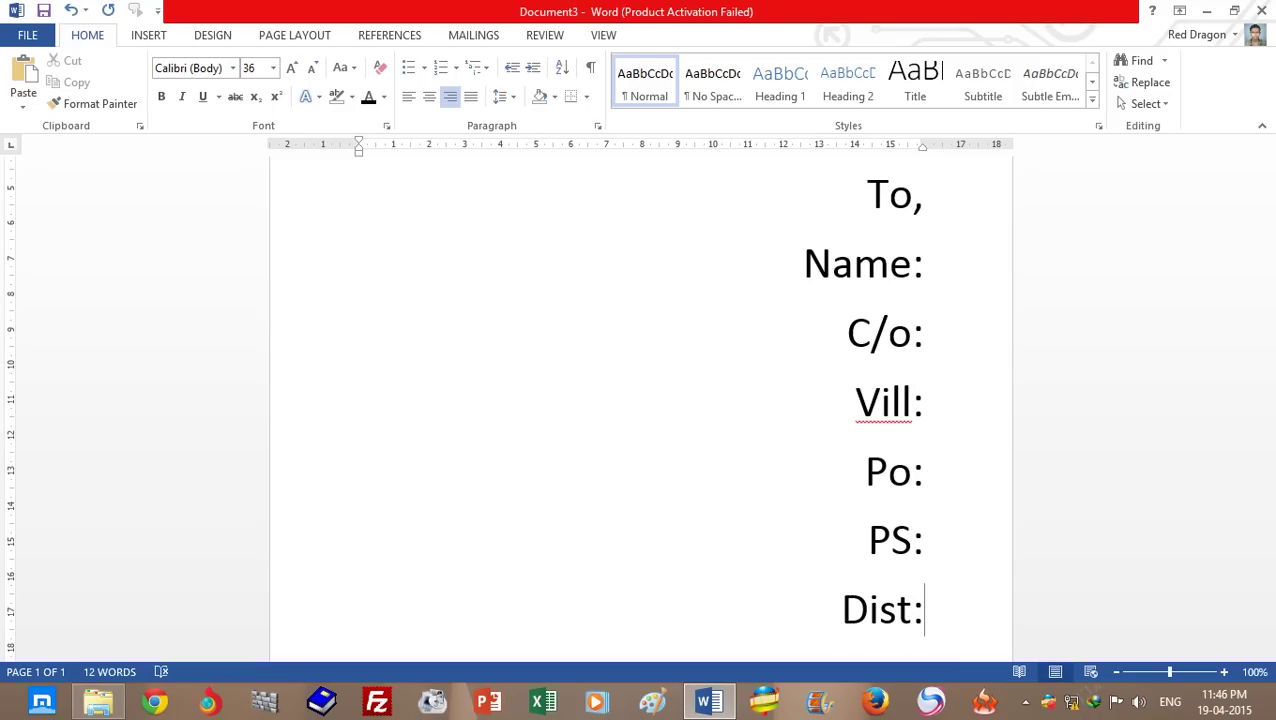
pyautogui.press('Return')
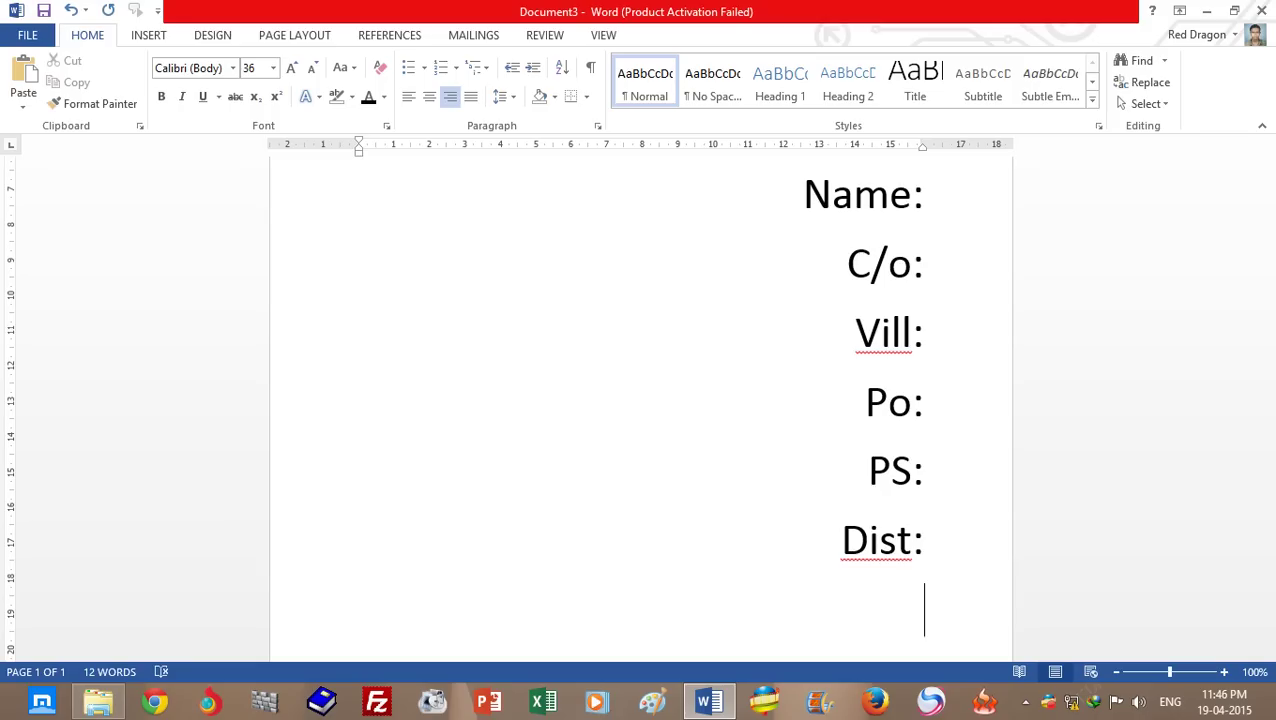
pyautogui.write('Country')
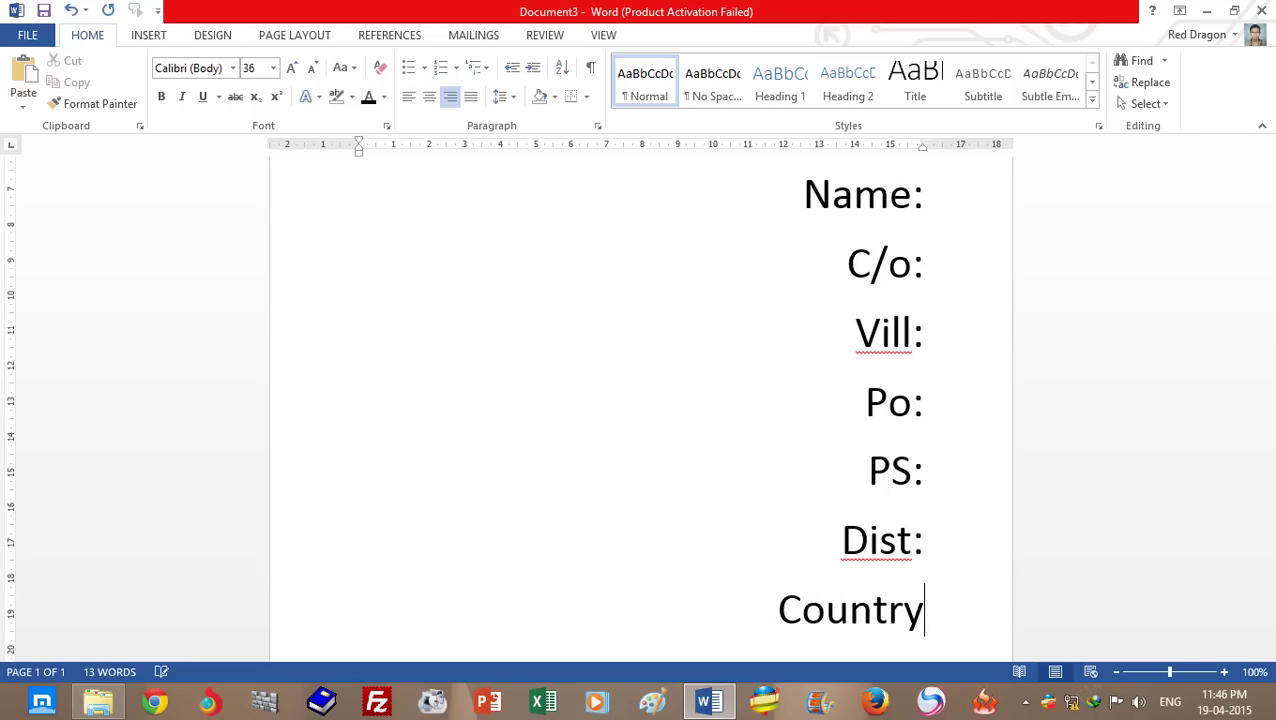
pyautogui.write(':')
pyautogui.press('Return')
pyautogui.write('Pin')
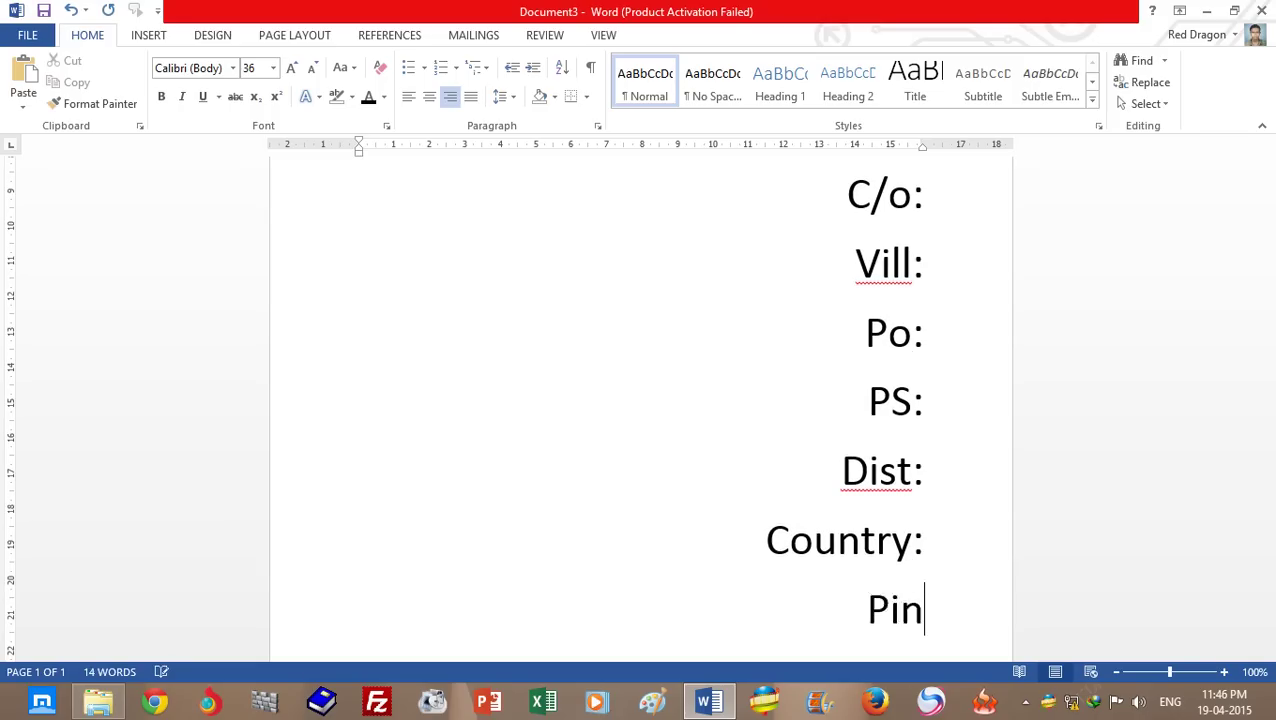
pyautogui.write(':')
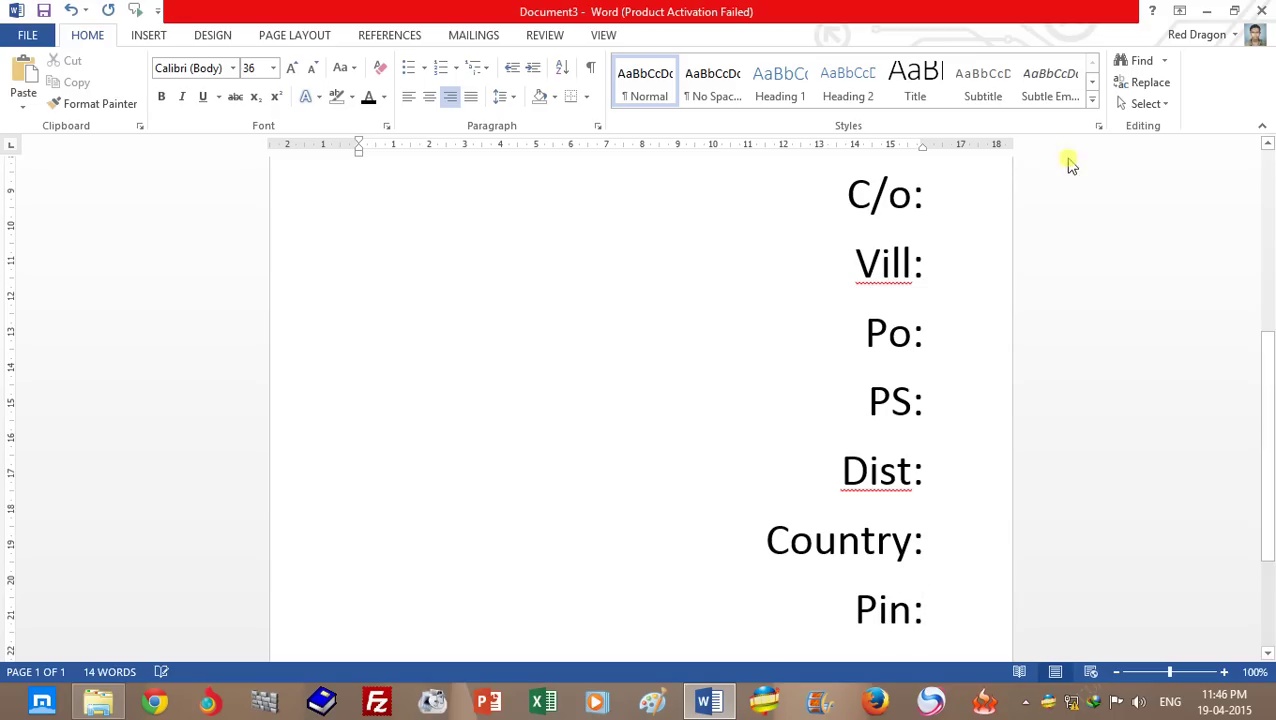
pyautogui.scroll(1, 1270, 340)
# Step: Shrink the selected address labels' font size step by step to 20 pt
pyautogui.click(805, 205)
pyautogui.moveTo(829, 345)
pyautogui.mouseDown()
pyautogui.moveTo(903, 683)
pyautogui.moveTo(931, 433)
pyautogui.mouseUp()
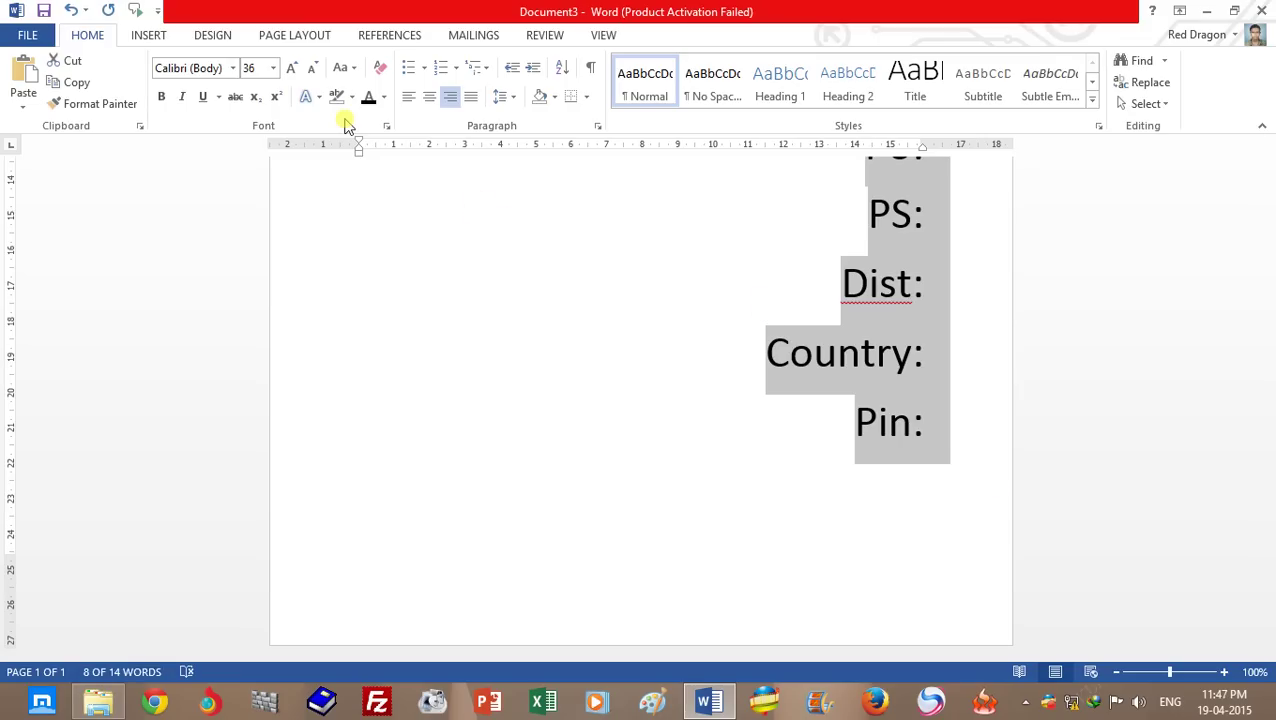
pyautogui.click(312, 72)
pyautogui.click(312, 72)
pyautogui.click(312, 72)
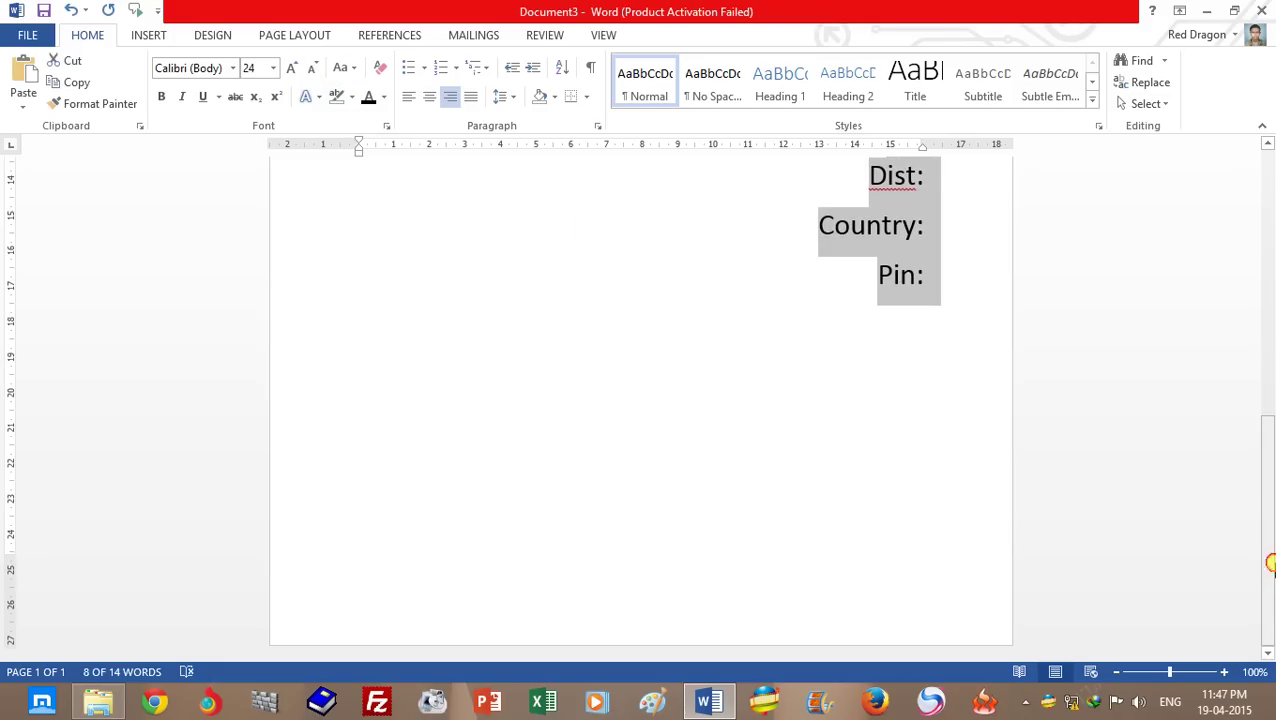
pyautogui.scroll(5, 1270, 400)
pyautogui.scroll(2, 1270, 400)
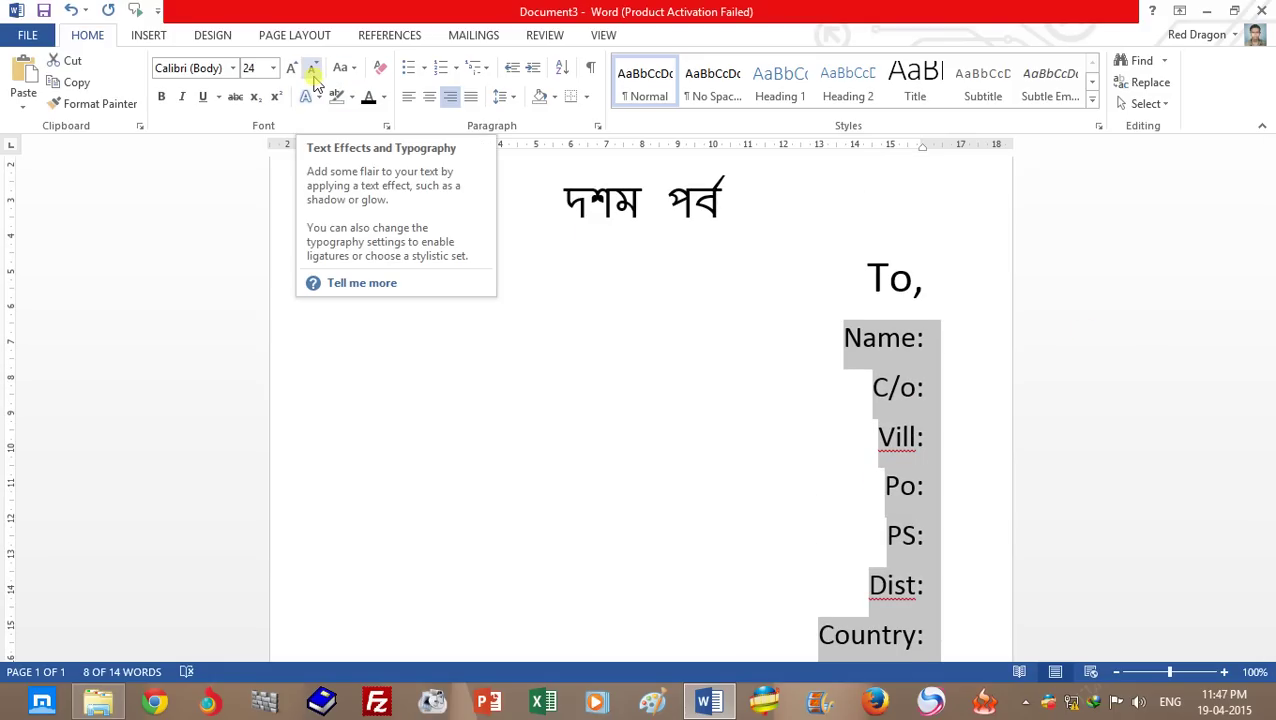
pyautogui.click(313, 75)
pyautogui.click(312, 75)
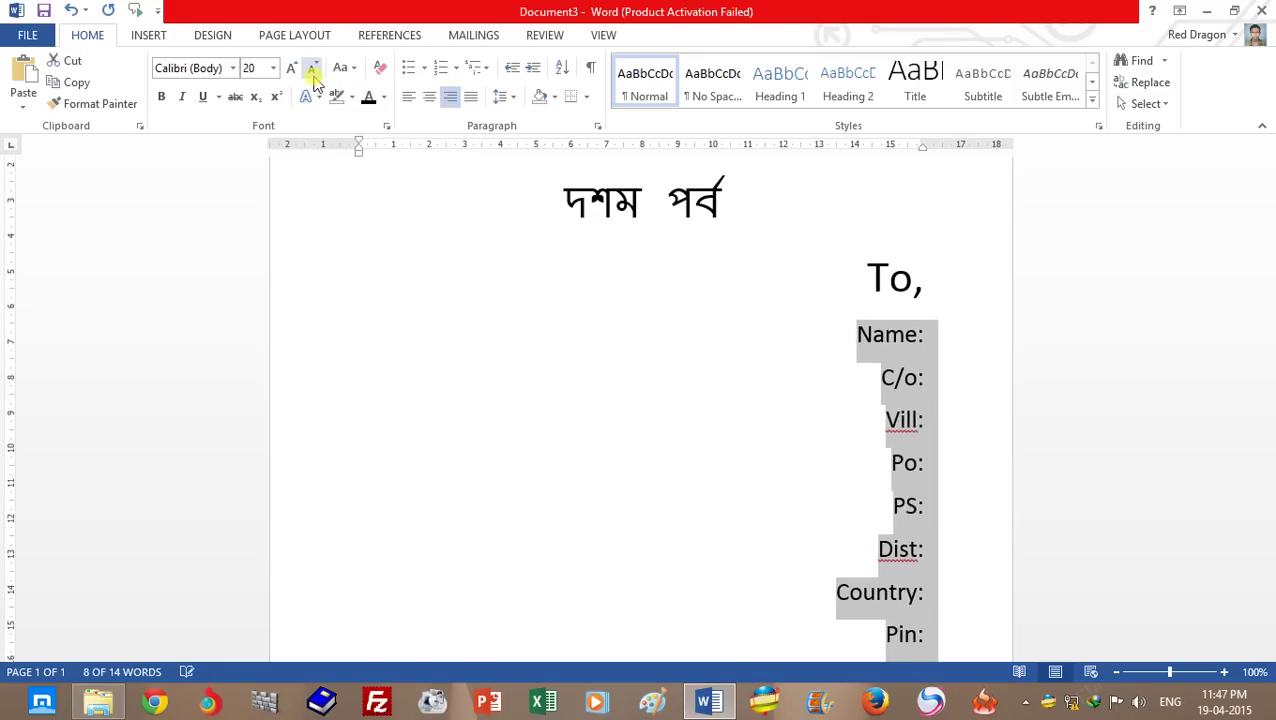
# Step: Delete the 'To,' line above the address labels
pyautogui.click(851, 280)
pyautogui.moveTo(926, 279); pyautogui.dragTo(829, 279)
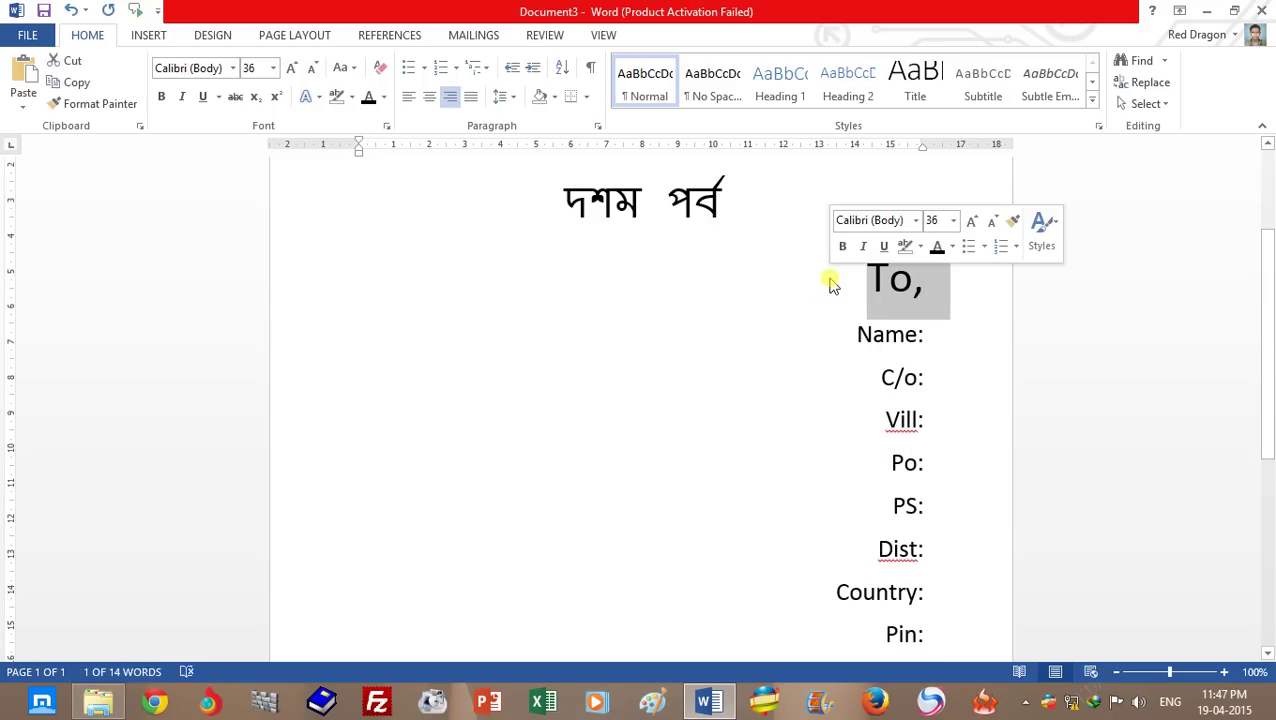
pyautogui.press('Delete')
pyautogui.moveTo(935, 572)
pyautogui.mouseDown()
pyautogui.moveTo(871, 281)
pyautogui.moveTo(849, 276)
pyautogui.mouseUp()
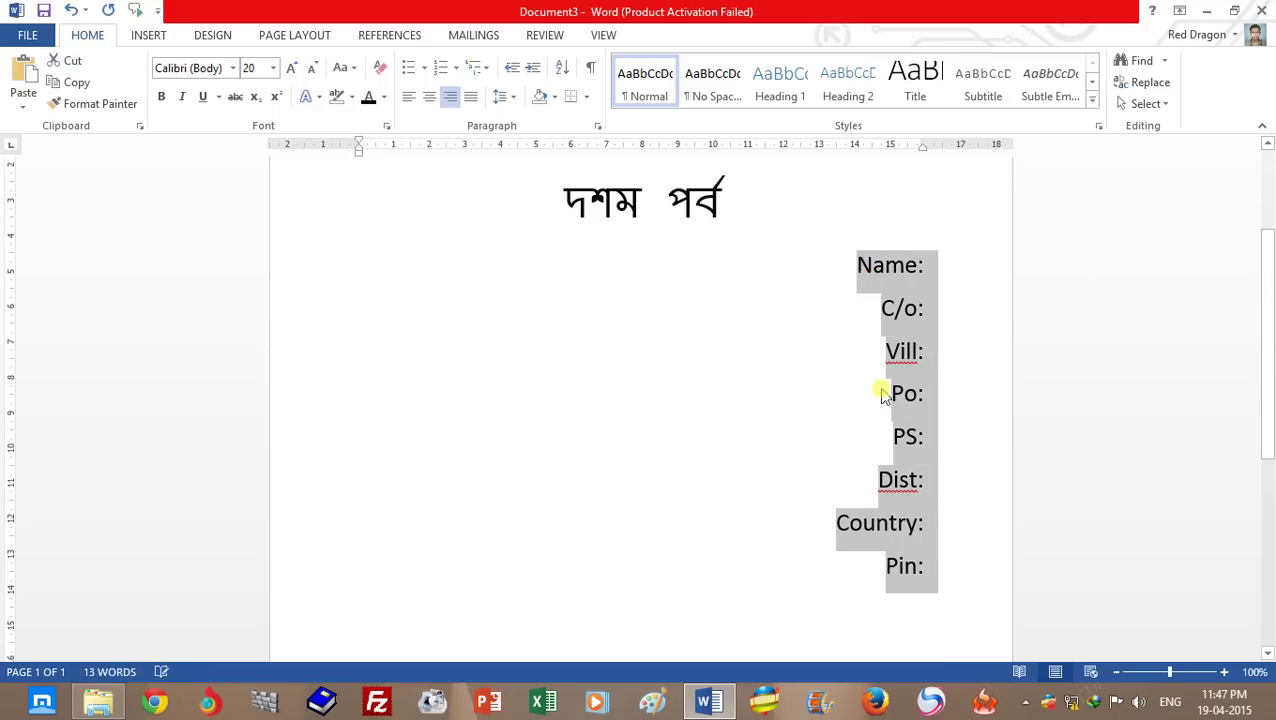
pyautogui.click(866, 460)
# Step: Add a new empty line after the Pin: label
pyautogui.click(947, 267)
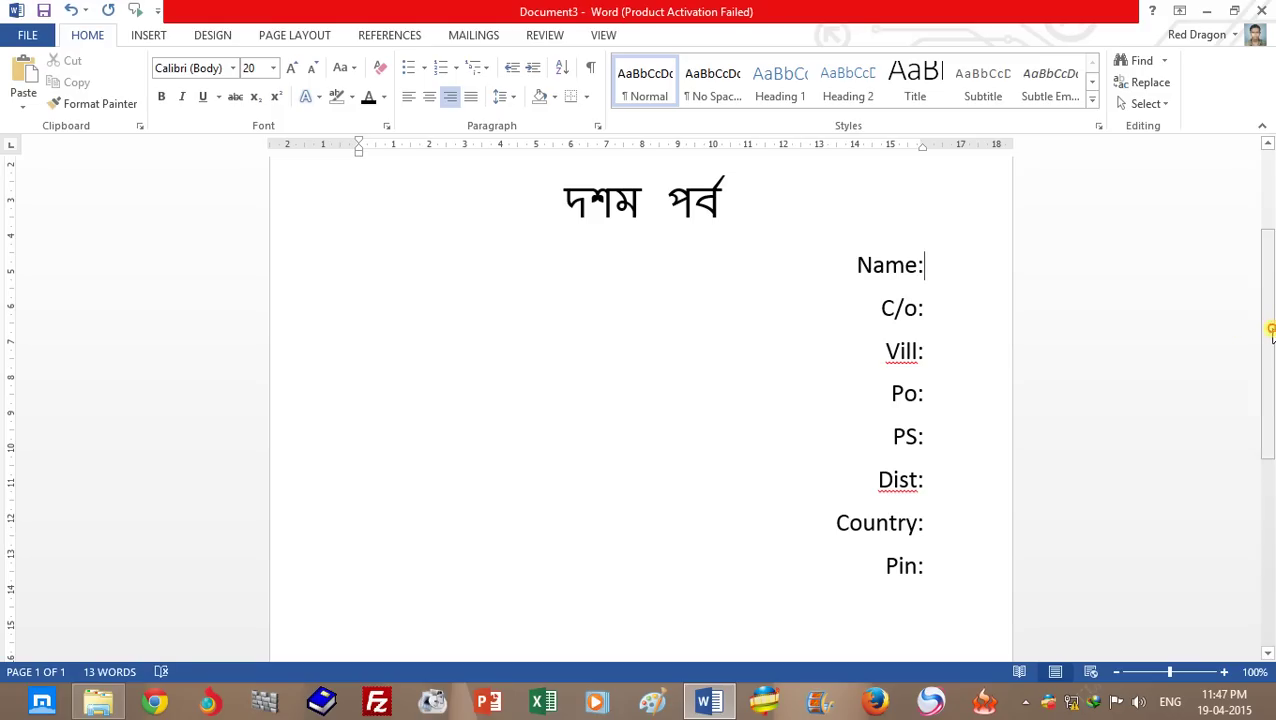
pyautogui.scroll(-5, 1268, 460)
pyautogui.moveTo(1270, 490)
pyautogui.mouseDown()
pyautogui.moveTo(1258, 412)
pyautogui.moveTo(1264, 492)
pyautogui.mouseUp()
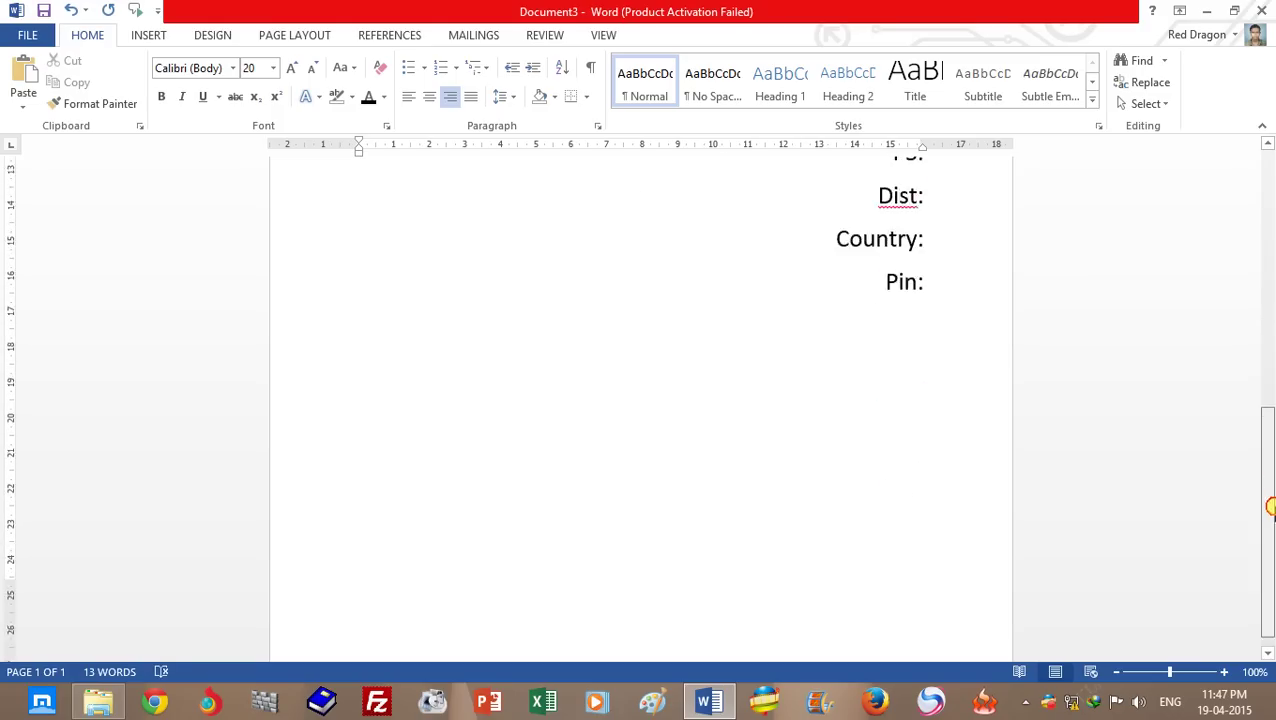
pyautogui.click(975, 177)
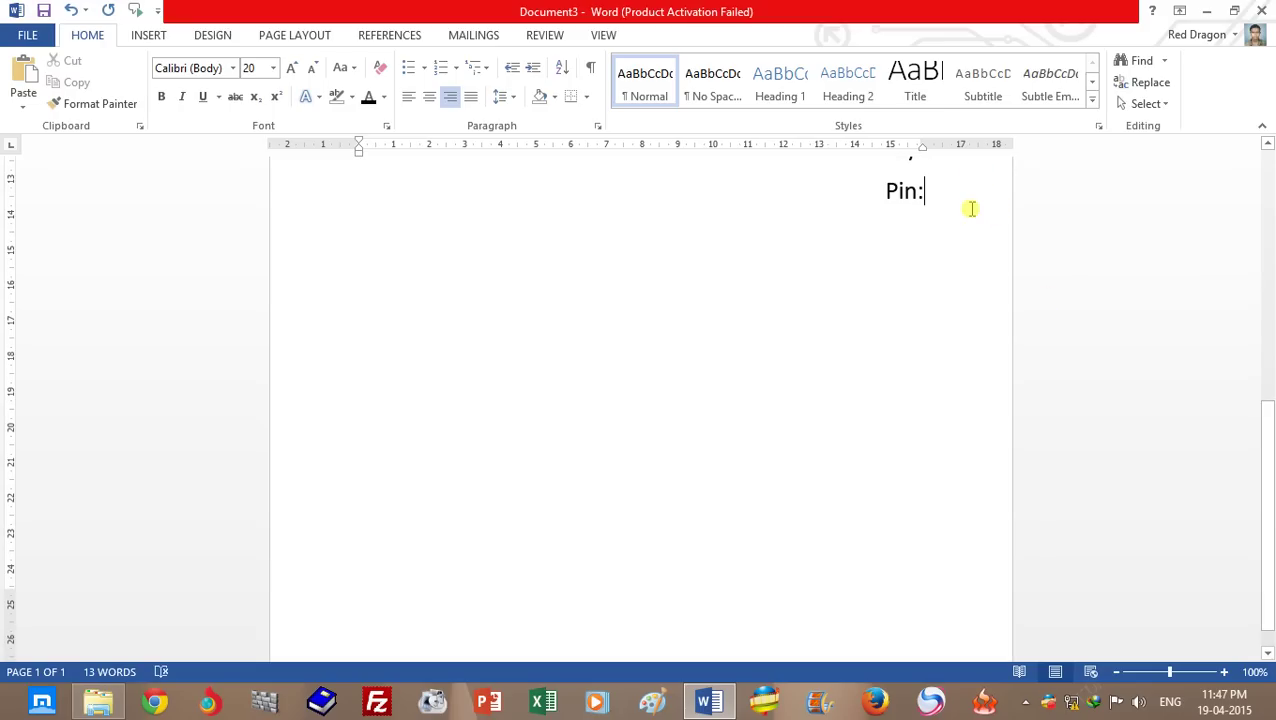
pyautogui.press('Return')
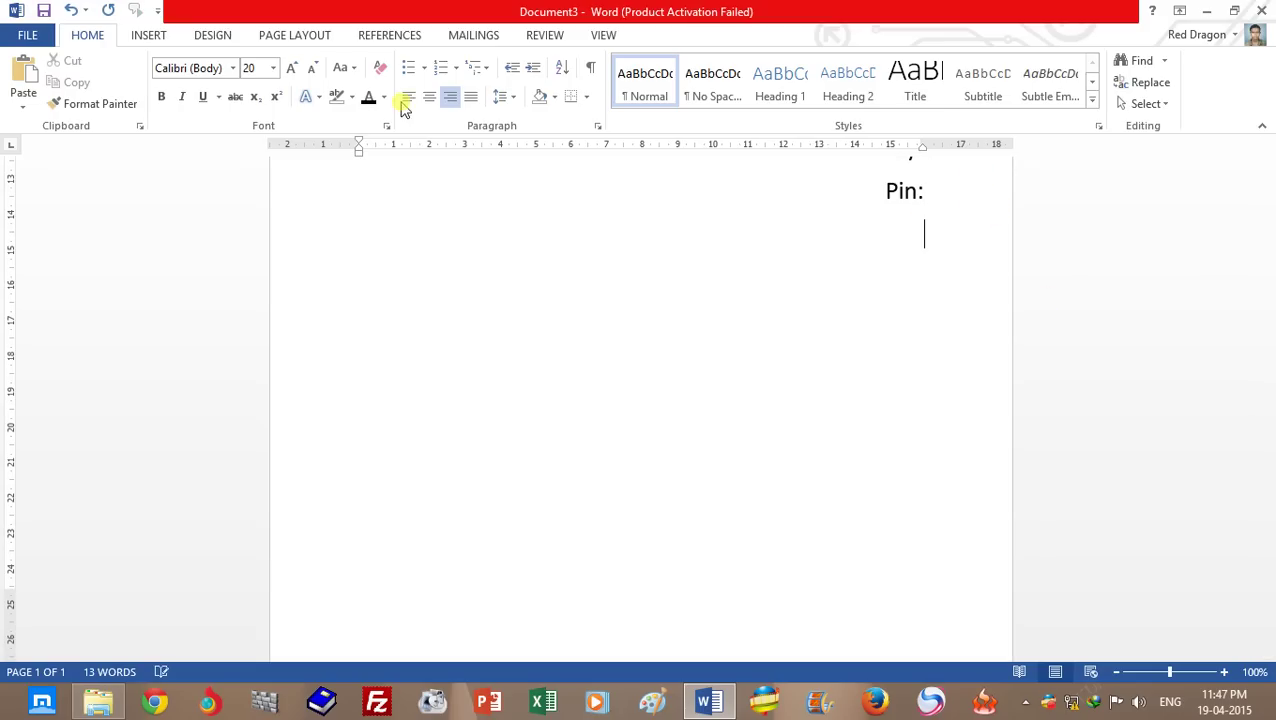
# Step: Justify the empty line and type two rows of dots as writing lines
pyautogui.click(468, 98)
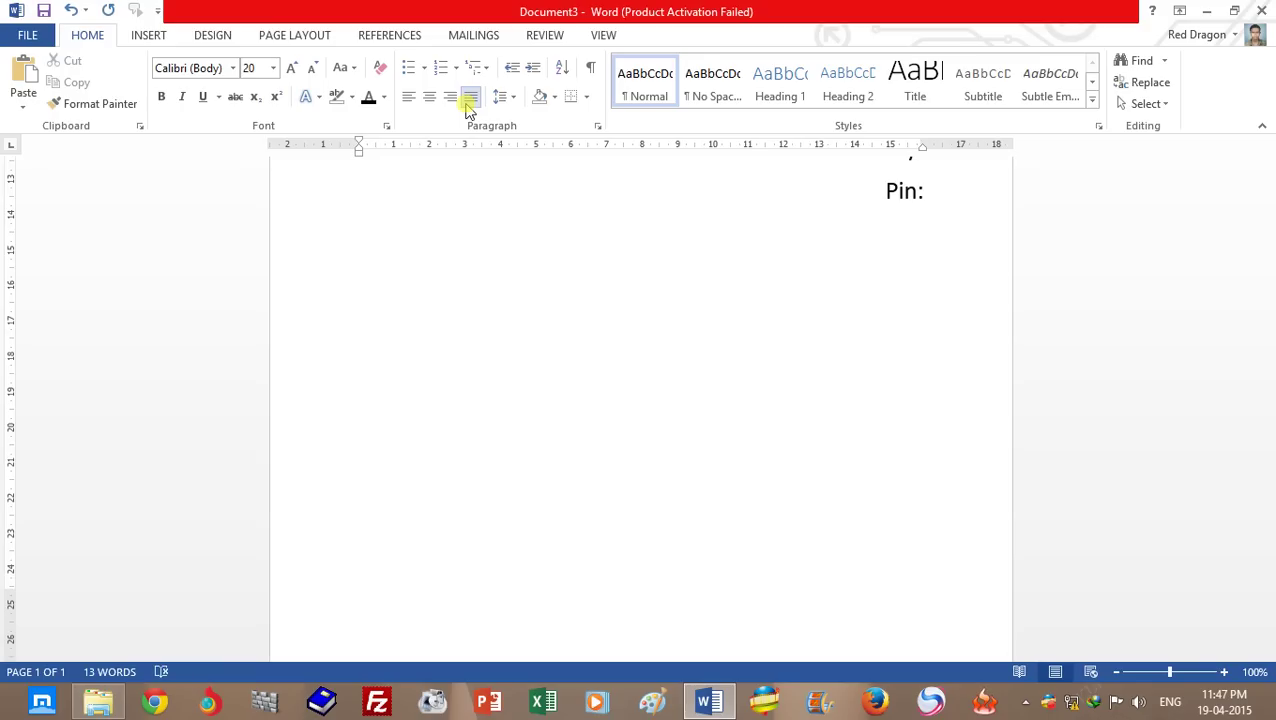
pyautogui.write('.....................................................................................................................................................................................................................................................................')
pyautogui.press('Return')
pyautogui.write('.............................................................................................................................................................................................................................................')
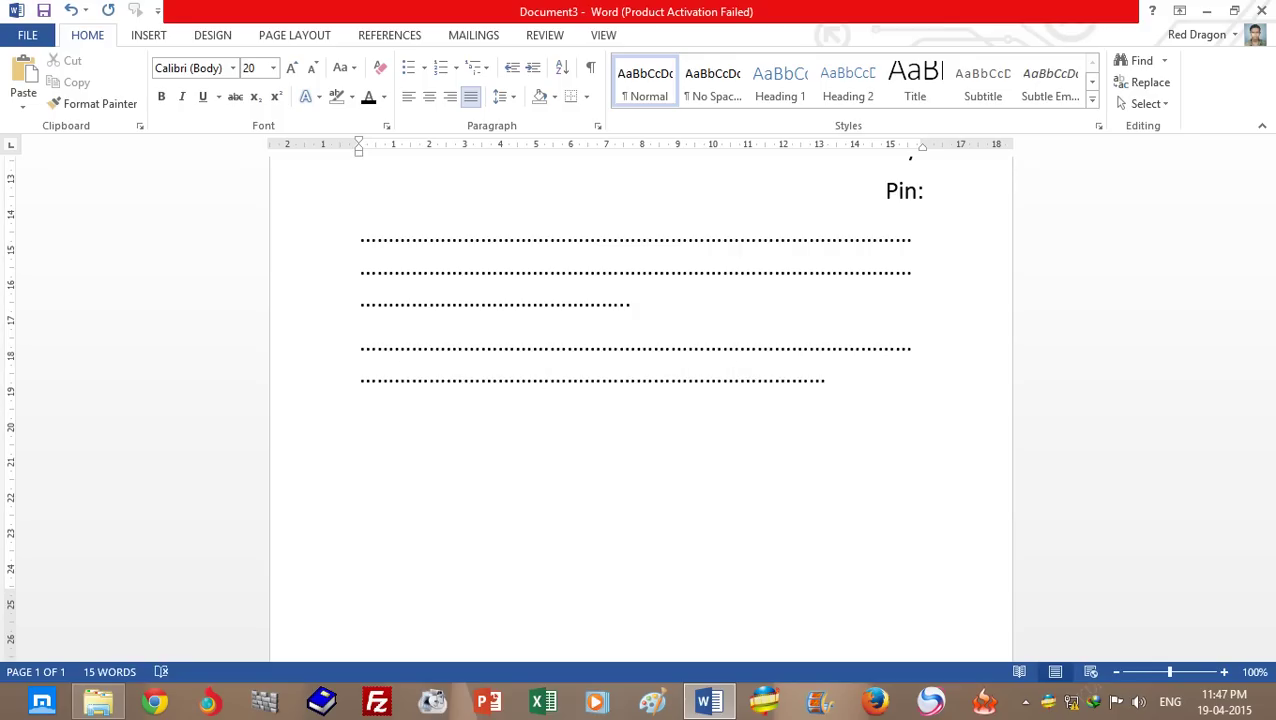
pyautogui.press('Return')
# Step: On a left-aligned line below the dots, type 'From: The Mental Club'
pyautogui.click(450, 95)
pyautogui.write('R')
pyautogui.press('BackSpace')
pyautogui.click(408, 96)
pyautogui.write('From')
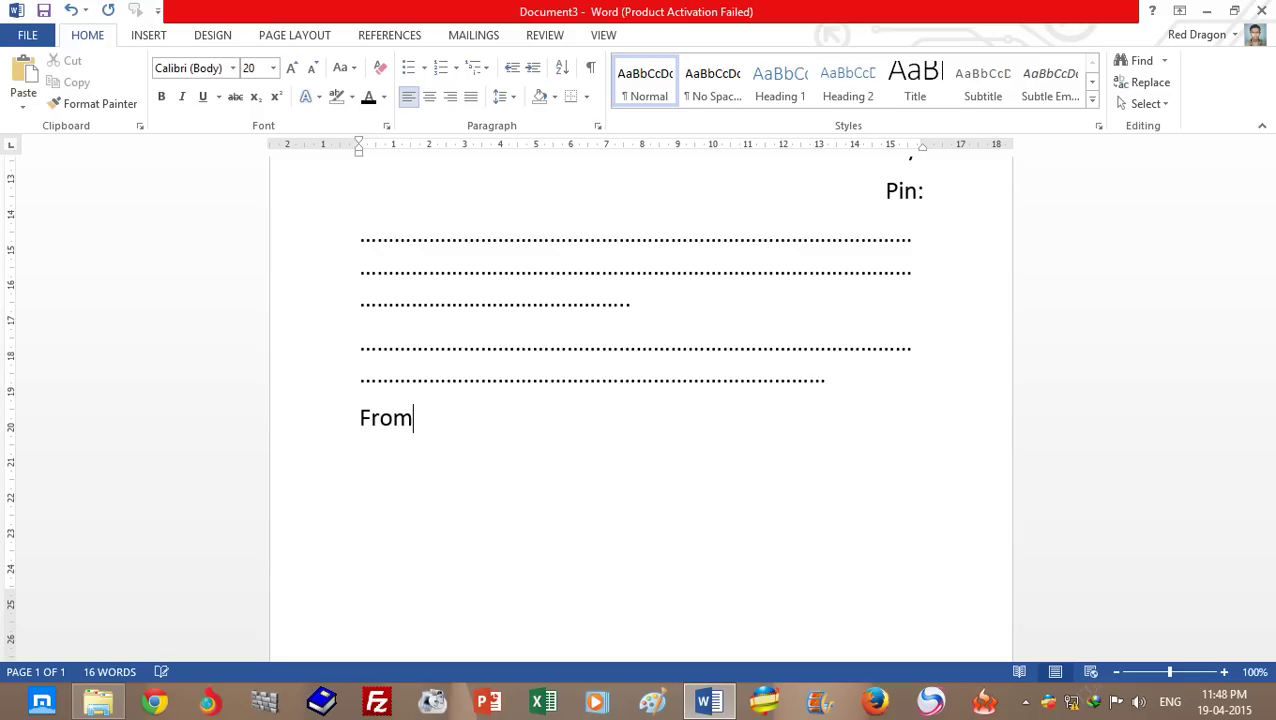
pyautogui.write(':')
pyautogui.write('he Mental ')
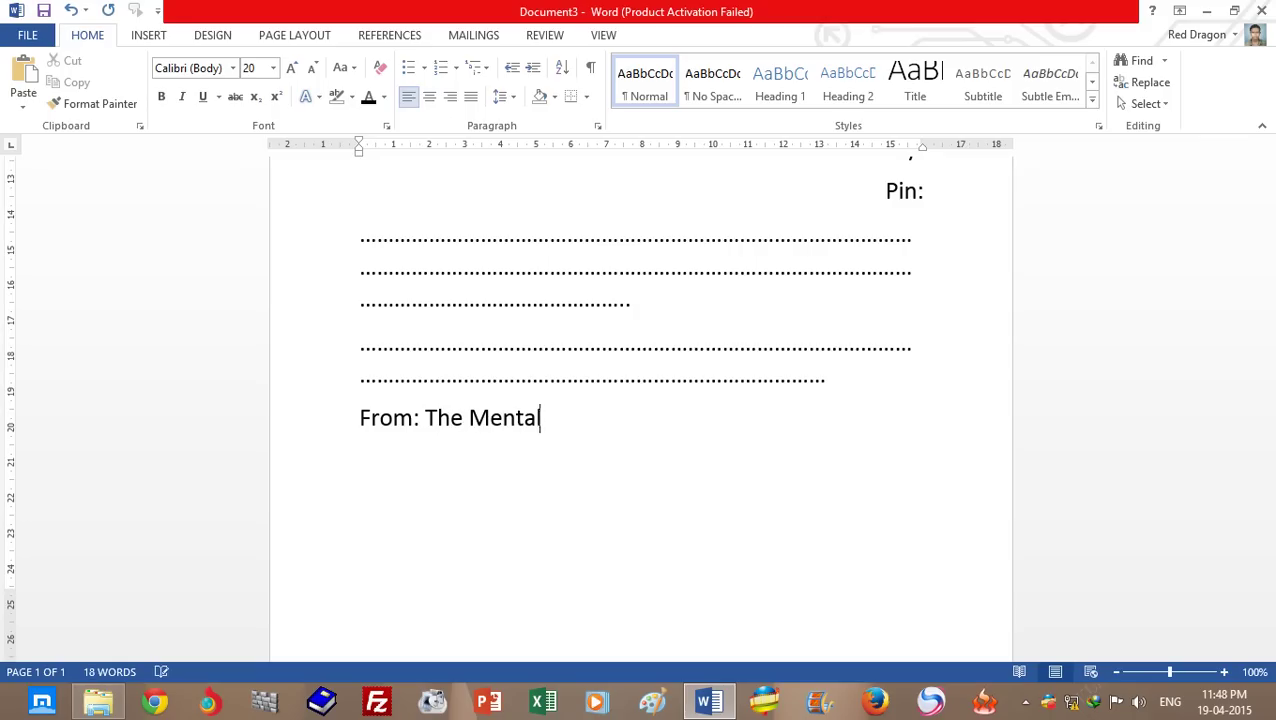
pyautogui.write('Club')
pyautogui.click(425, 418)
pyautogui.write('www.')
pyautogui.click(522, 418)
pyautogui.press('Delete')
pyautogui.click(596, 420)
pyautogui.press('Delete')
pyautogui.click(677, 435)
pyautogui.write('.com')
pyautogui.press('Return')
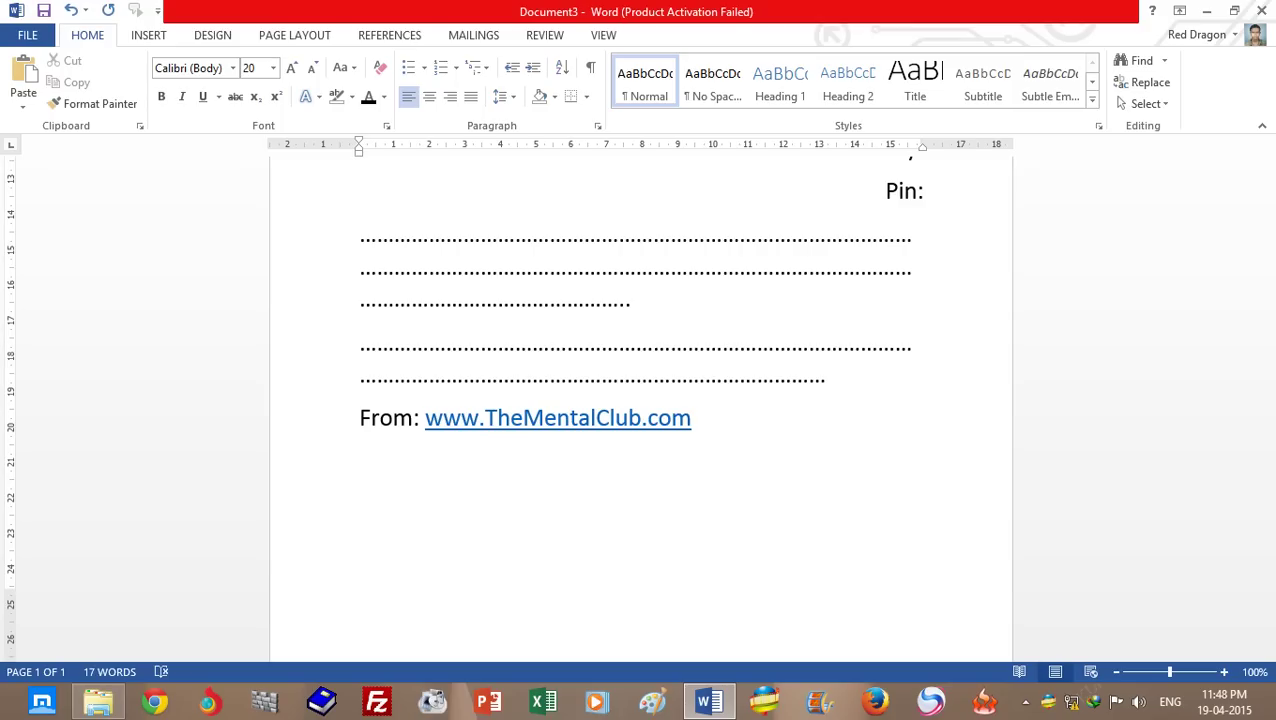
pyautogui.hotkey('ctrl', 'z')
pyautogui.hotkey('ctrl', 'z')
pyautogui.press('Return')
# Step: Review the address form, selecting and deselecting the labels Name: through Pin:
pyautogui.moveTo(1272, 408); pyautogui.dragTo(1268, 207)
pyautogui.click(986, 387)
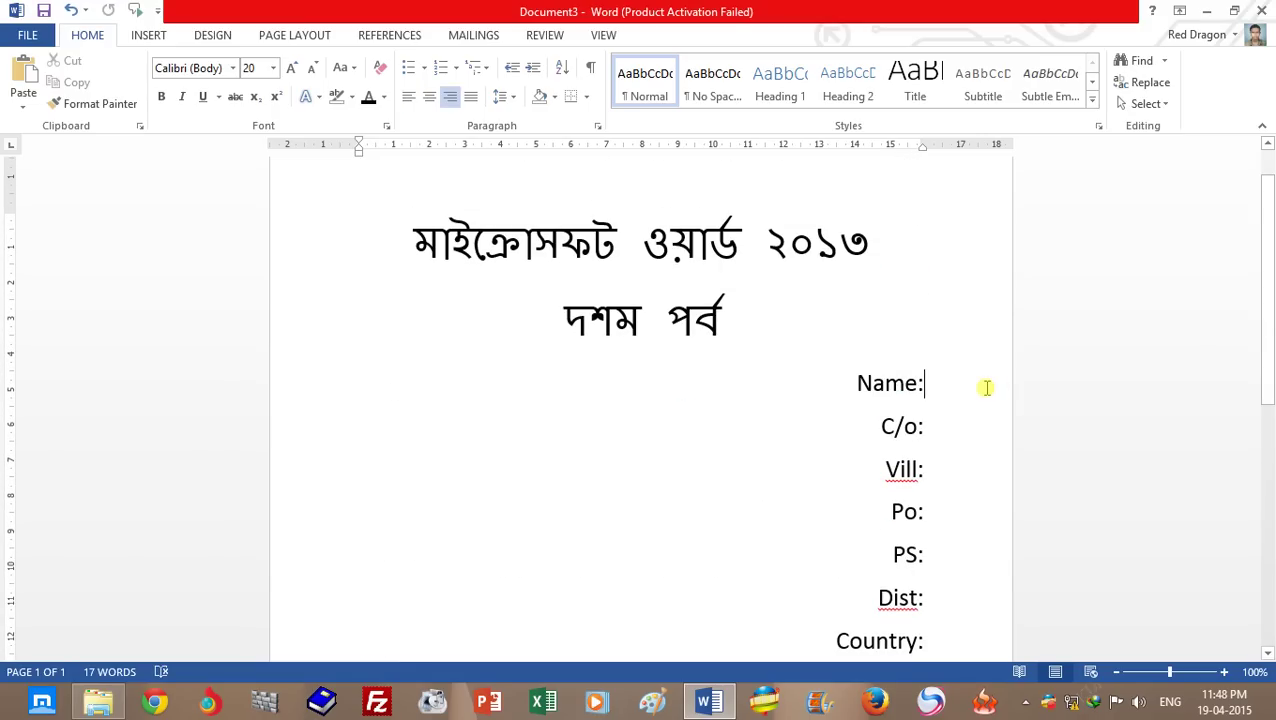
pyautogui.moveTo(1266, 330); pyautogui.dragTo(1262, 521)
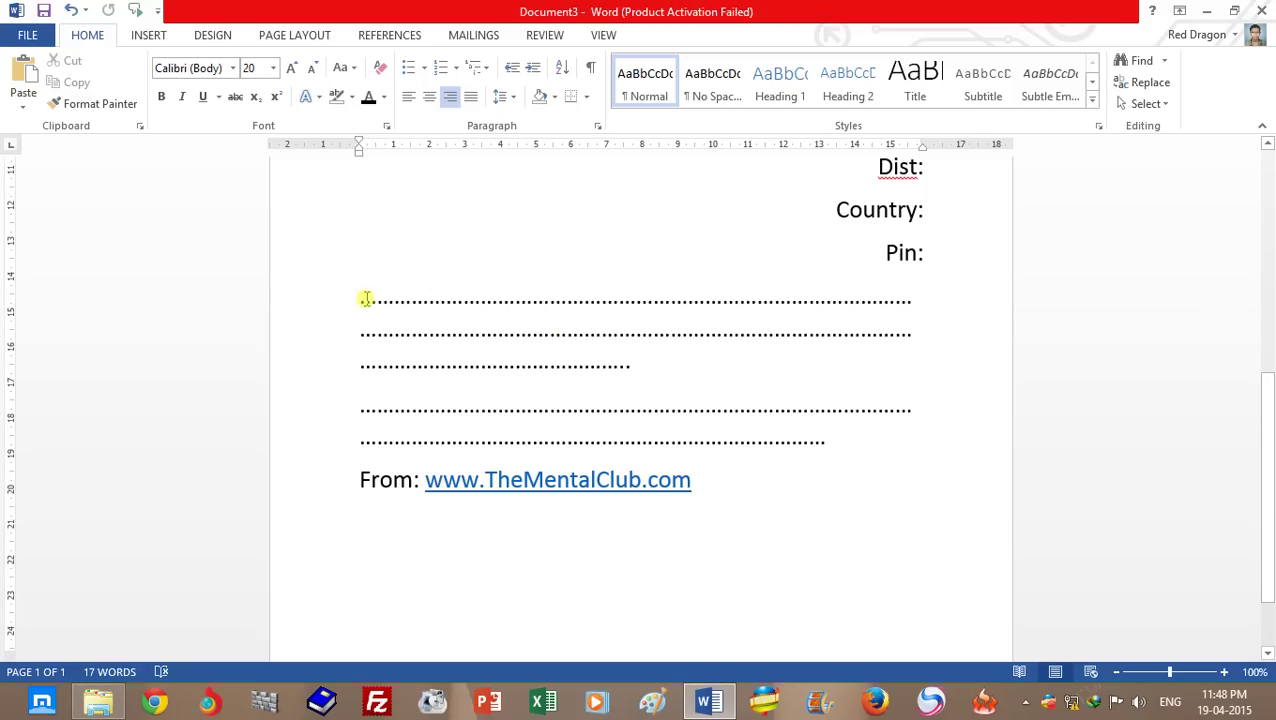
pyautogui.moveTo(366, 299); pyautogui.dragTo(824, 465)
pyautogui.moveTo(1268, 445); pyautogui.dragTo(1268, 390)
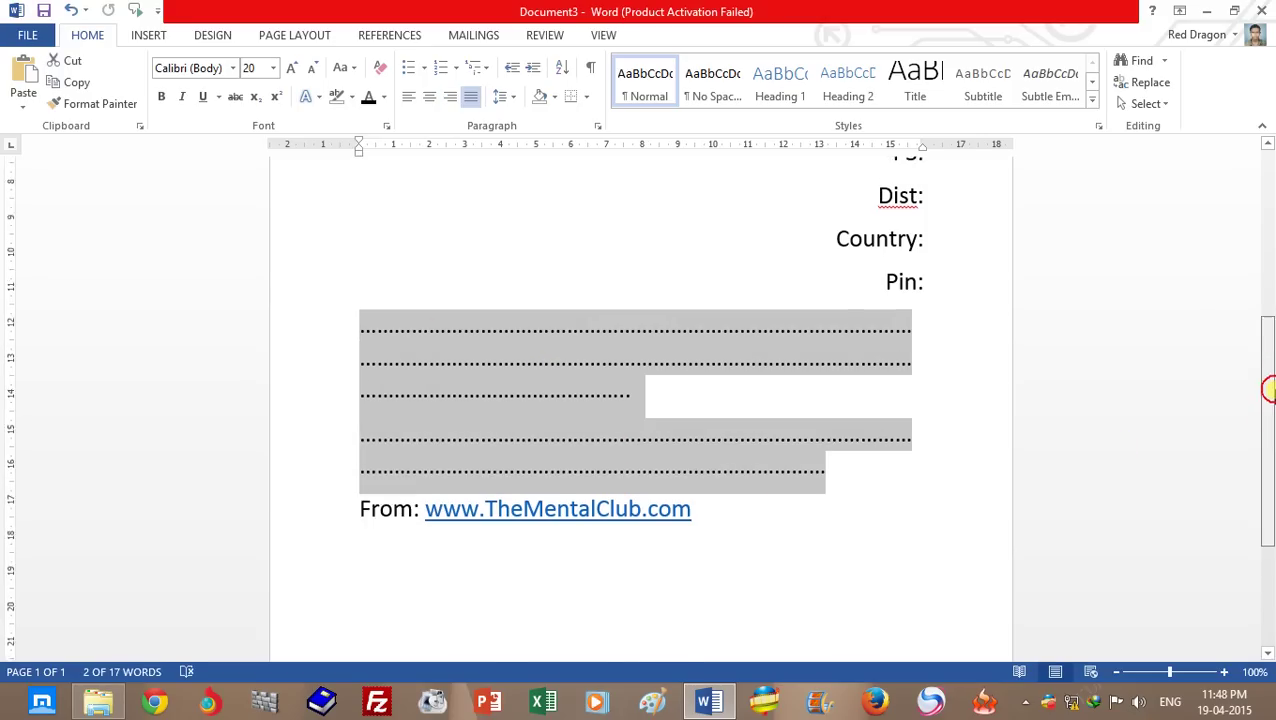
pyautogui.scroll(3, 1247, 364)
pyautogui.scroll(2, 1139, 341)
pyautogui.moveTo(885, 265); pyautogui.dragTo(926, 565)
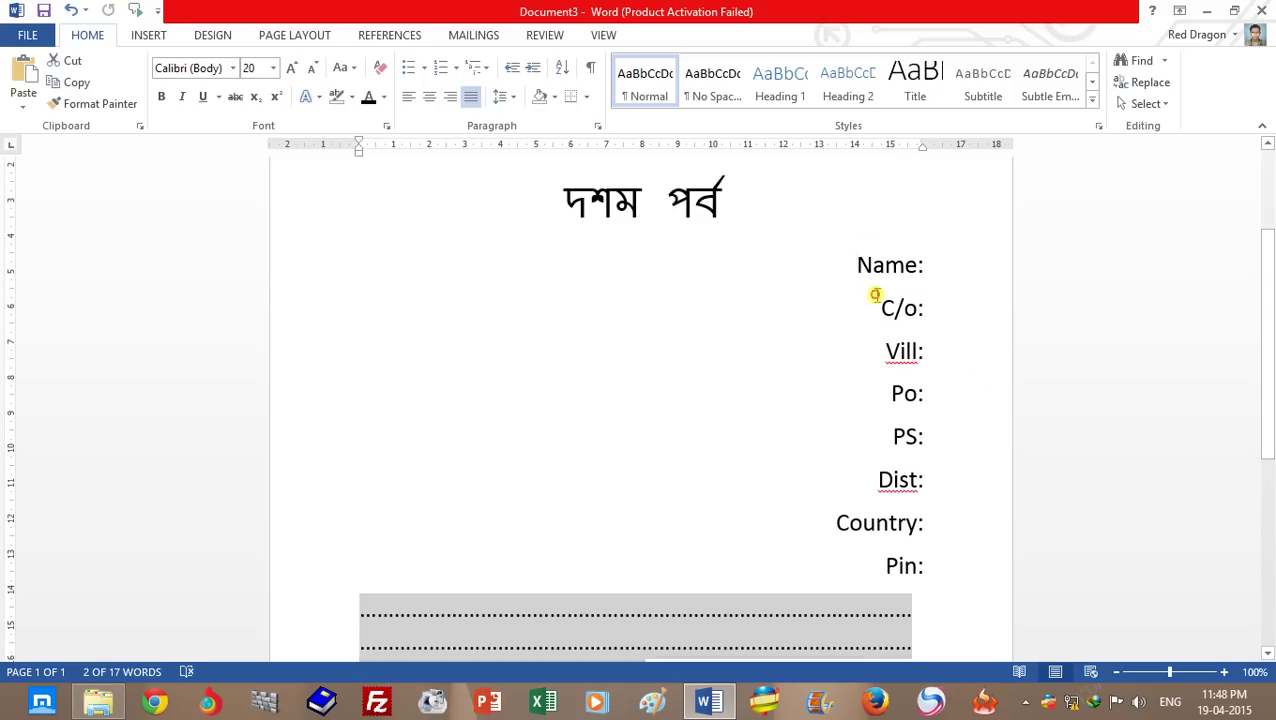
pyautogui.click(778, 598)
pyautogui.moveTo(926, 566); pyautogui.dragTo(855, 262)
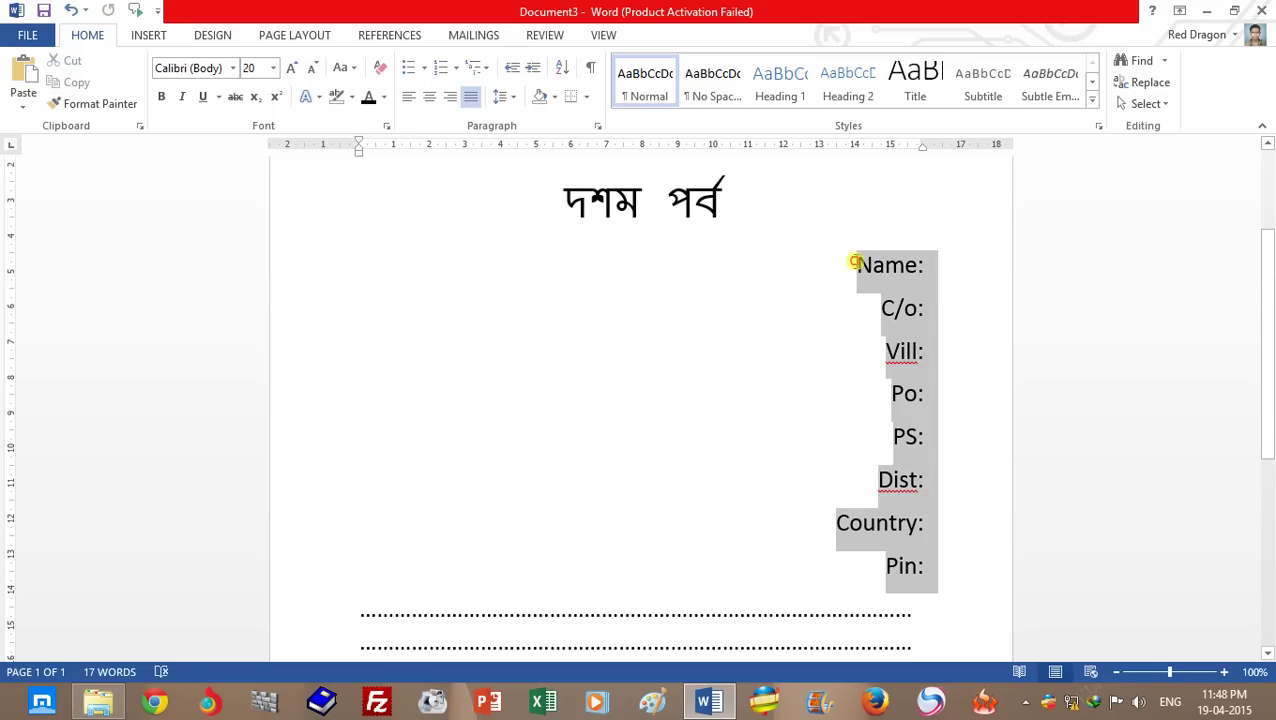
pyautogui.click(947, 578)
pyautogui.moveTo(935, 580); pyautogui.dragTo(843, 272)
pyautogui.click(927, 480)
# Step: Place the cursor after Pin: and show the MAILINGS tools
pyautogui.click(946, 570)
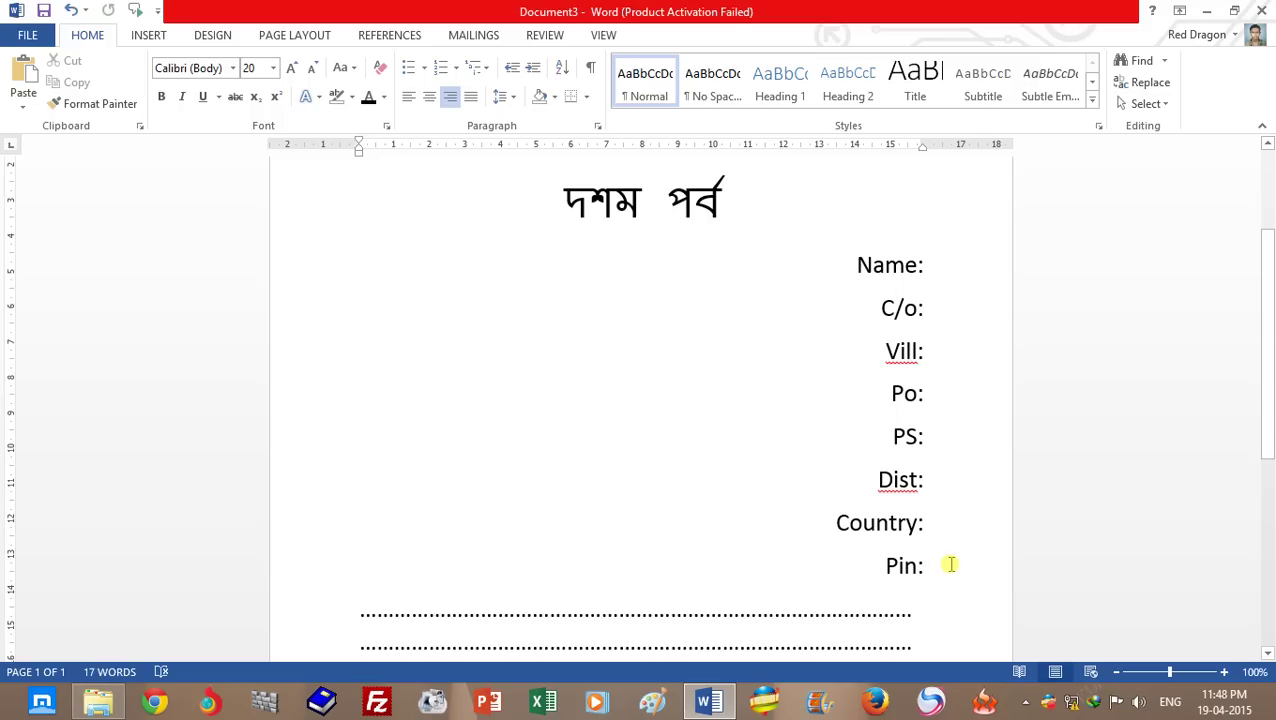
pyautogui.click(952, 565)
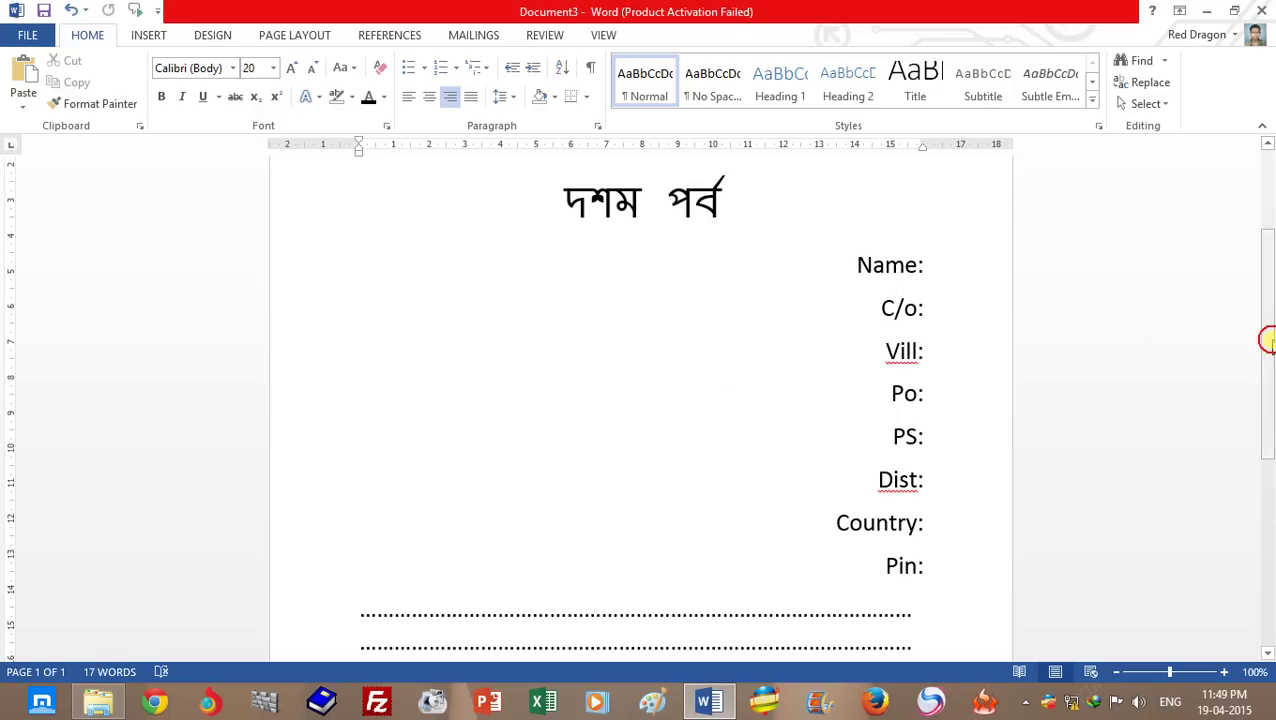
pyautogui.scroll(2, 1266, 320)
pyautogui.click(476, 36)
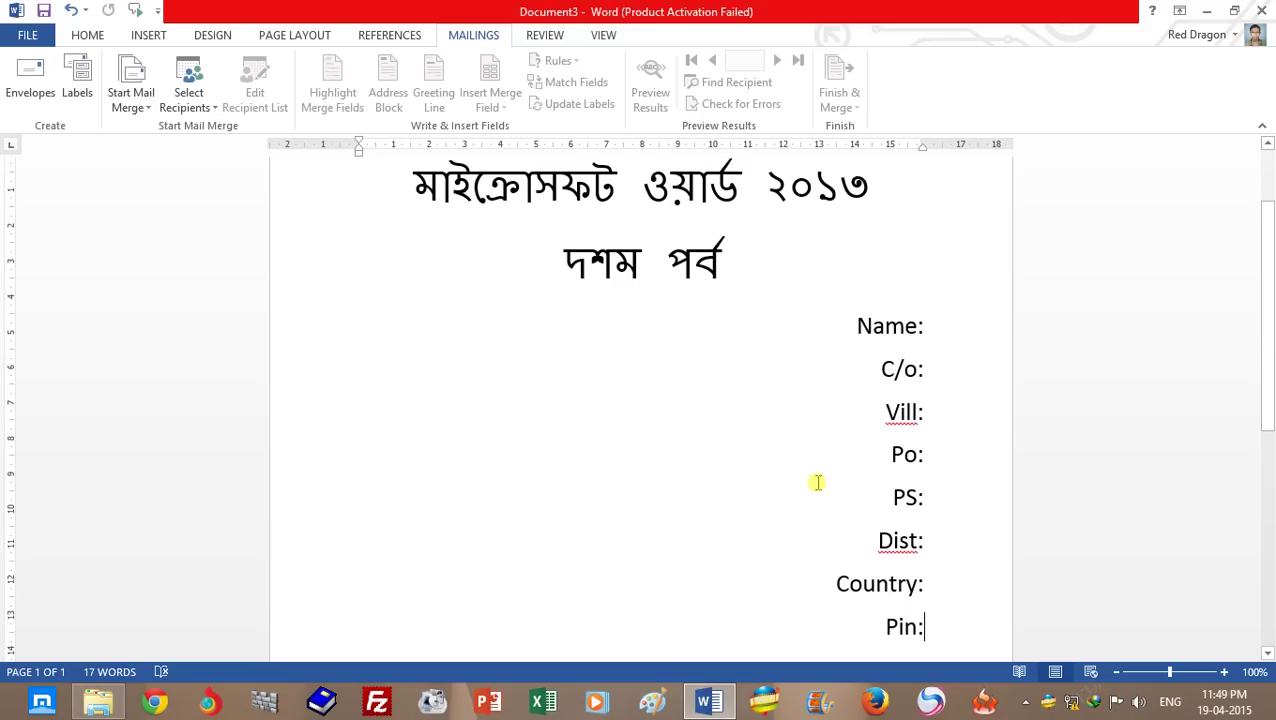
# Step: Make the document a Letters-type mail merge from Start Mail Merge
pyautogui.click(131, 108)
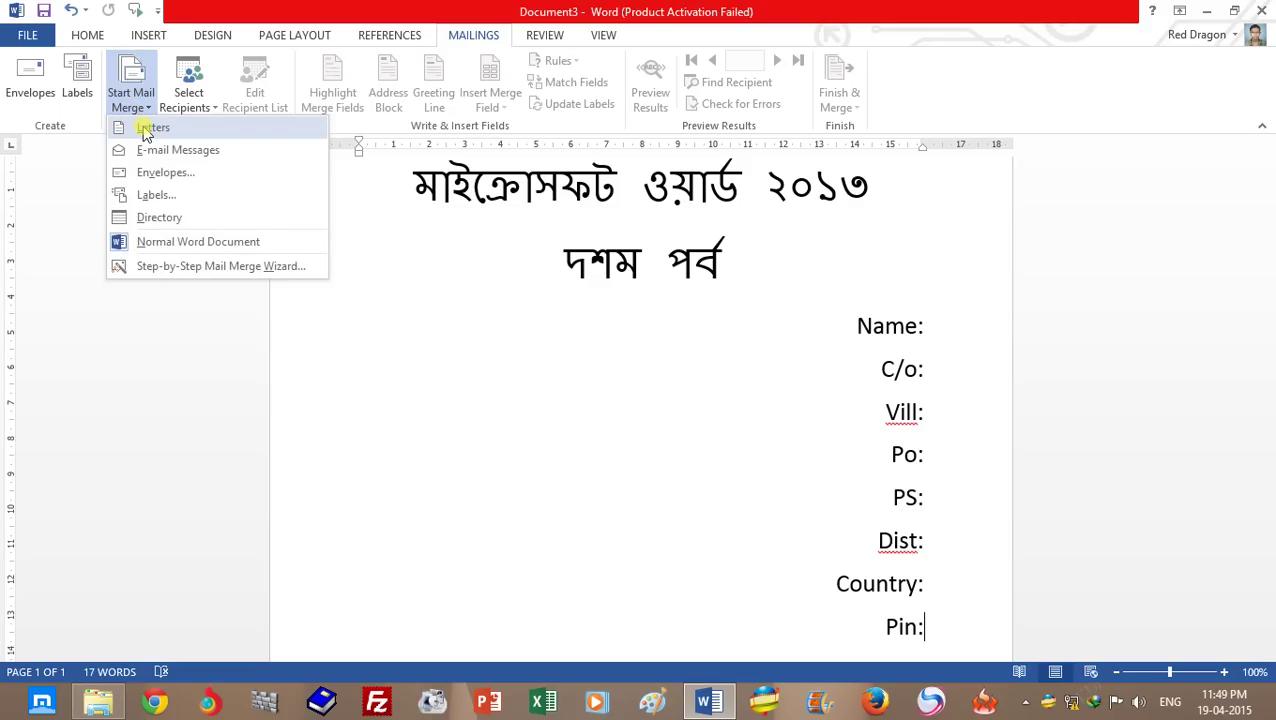
pyautogui.click(145, 130)
pyautogui.click(947, 330)
pyautogui.click(135, 110)
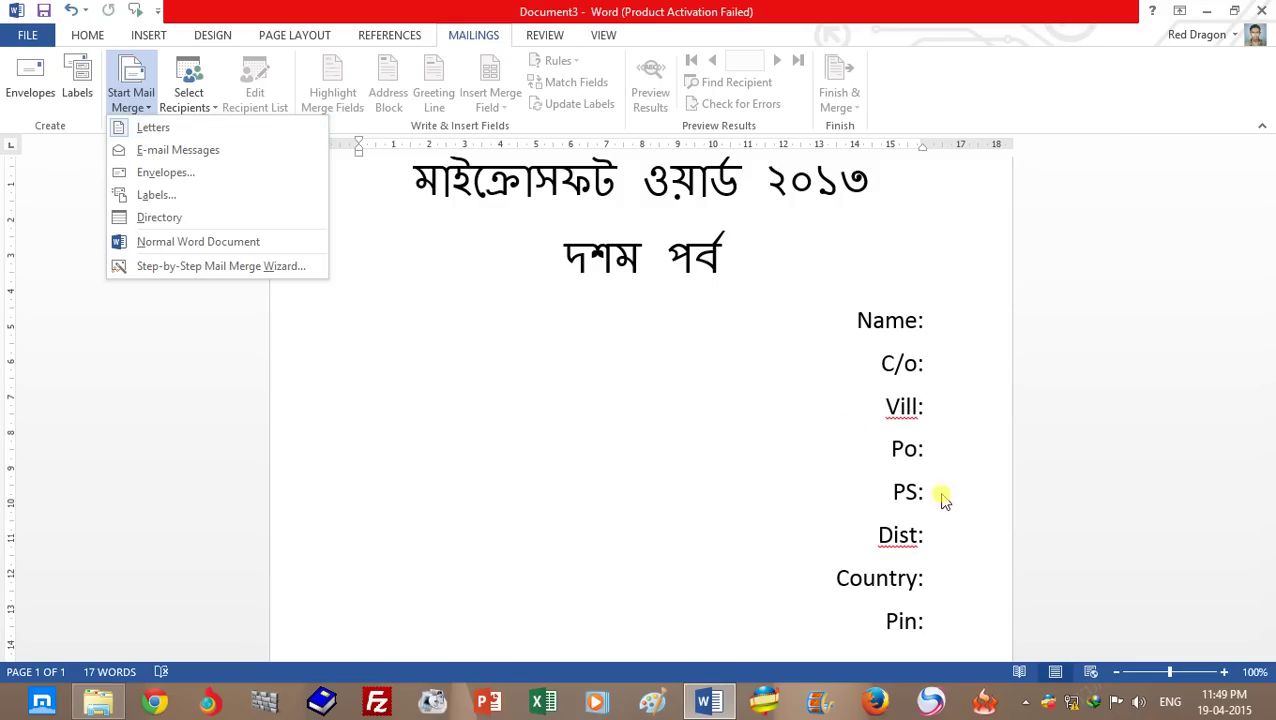
pyautogui.click(937, 323)
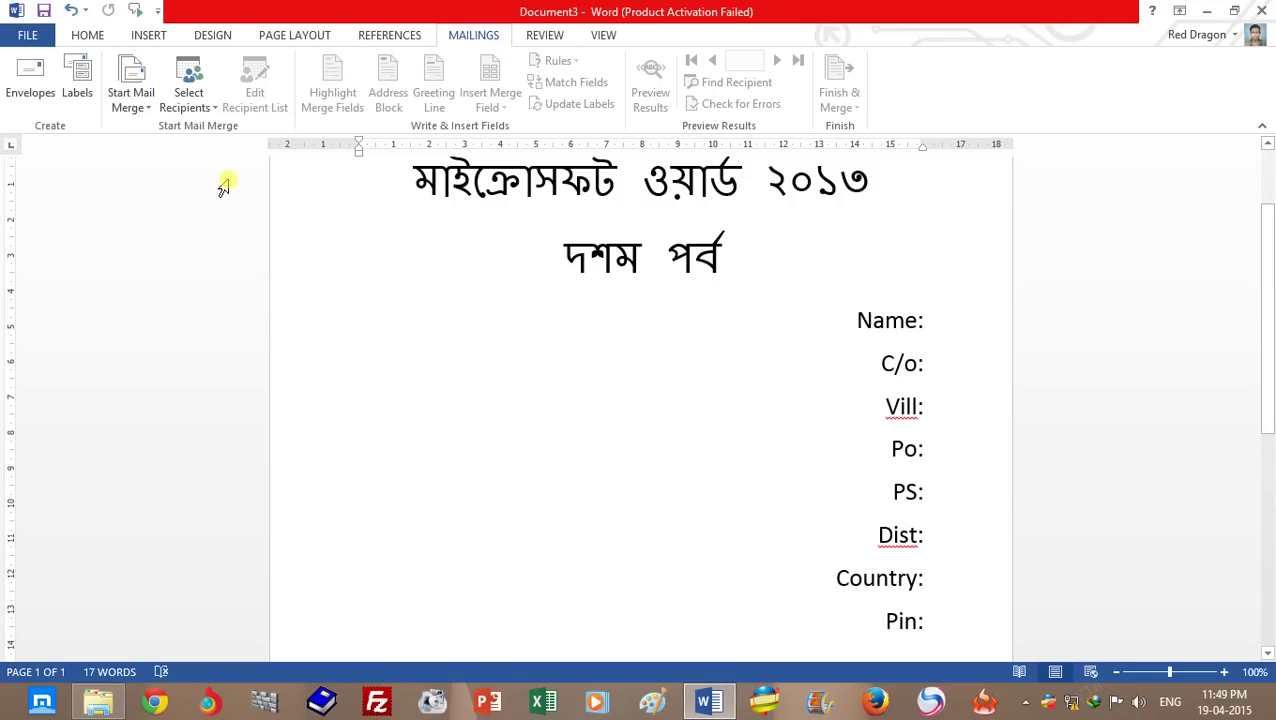
# Step: Browse Use an Existing List with All Data Sources, cancel, and reopen Select Recipients
pyautogui.click(193, 113)
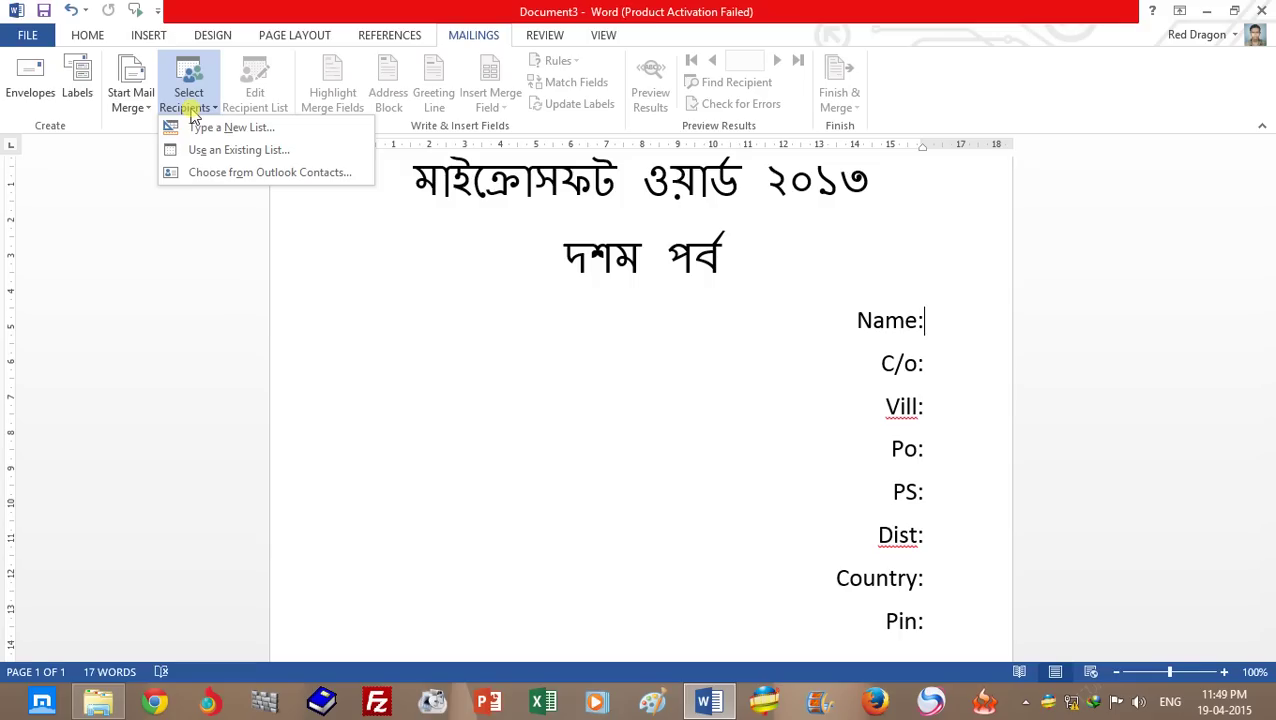
pyautogui.click(245, 155)
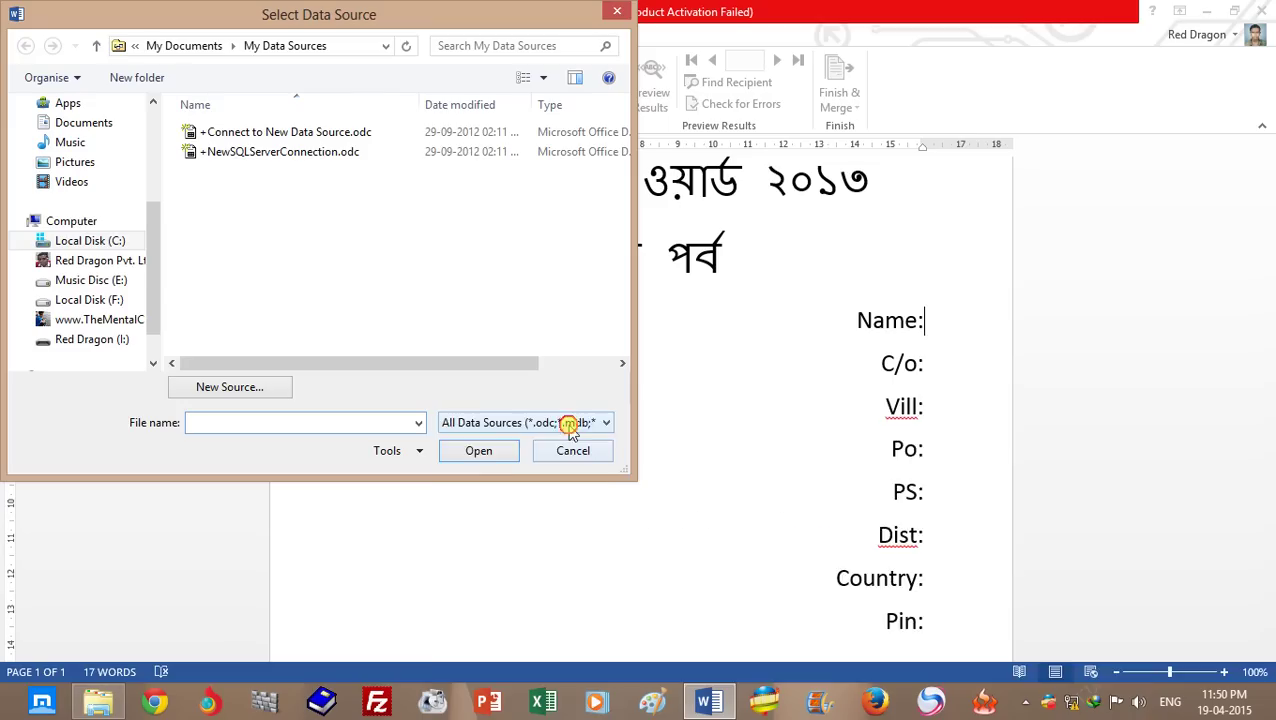
pyautogui.click(570, 424)
pyautogui.click(570, 424)
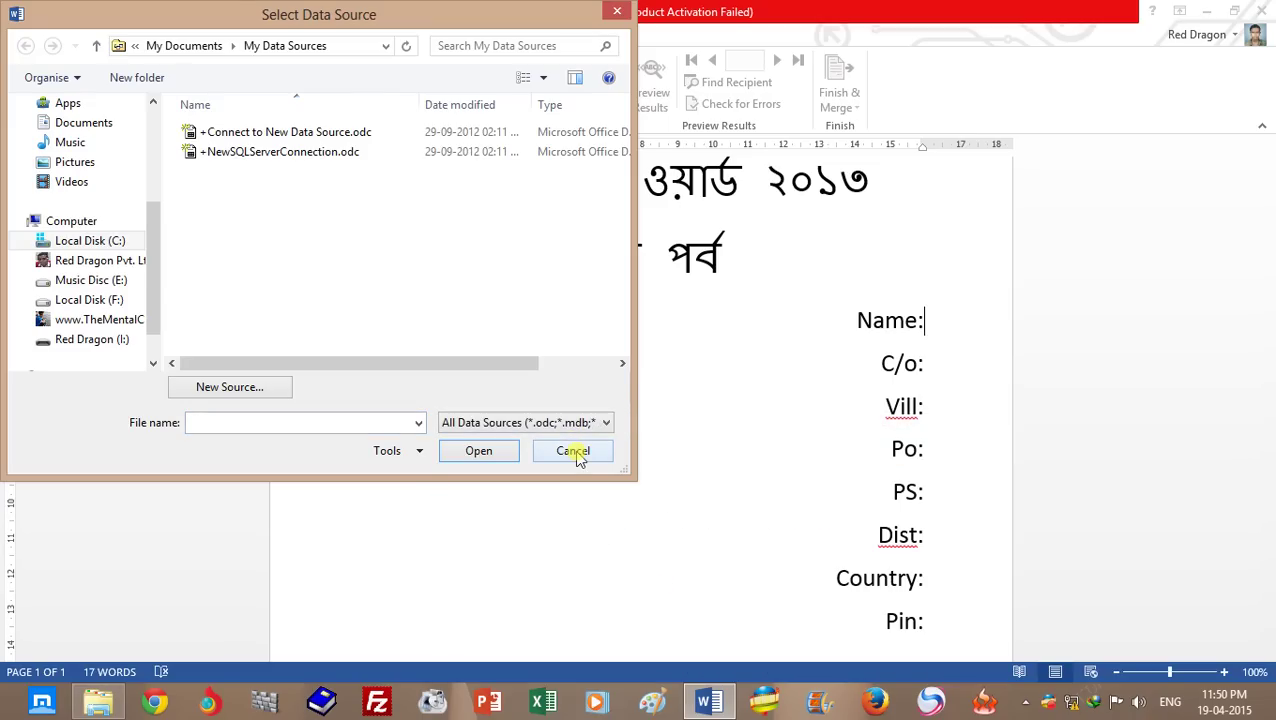
pyautogui.click(573, 451)
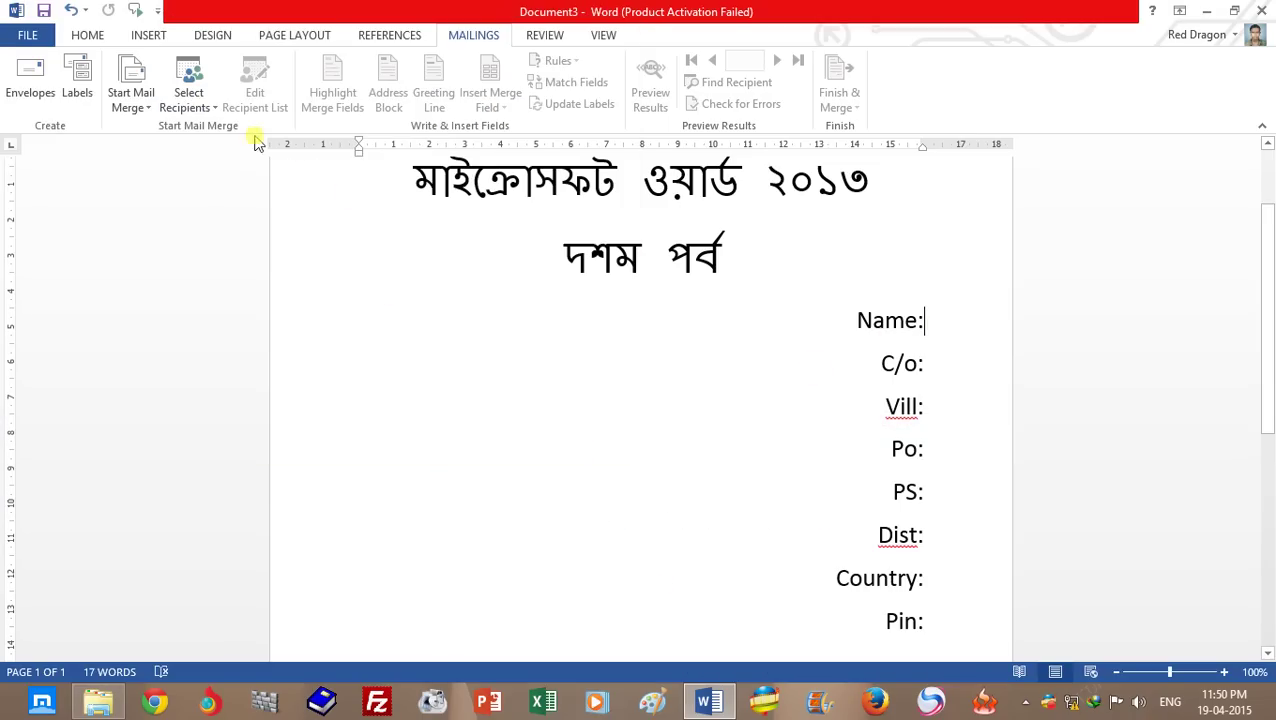
pyautogui.click(193, 104)
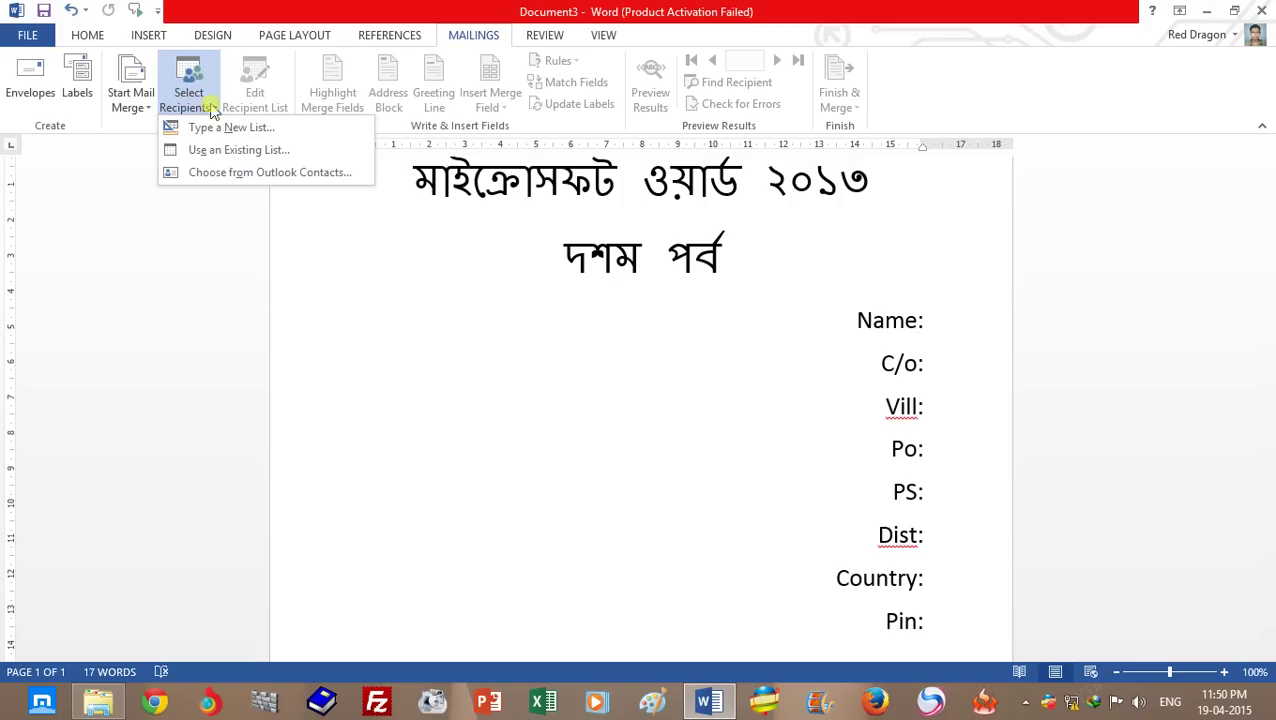
# Step: Choose Type a New List, look over its columns, and open Customize Columns
pyautogui.click(288, 129)
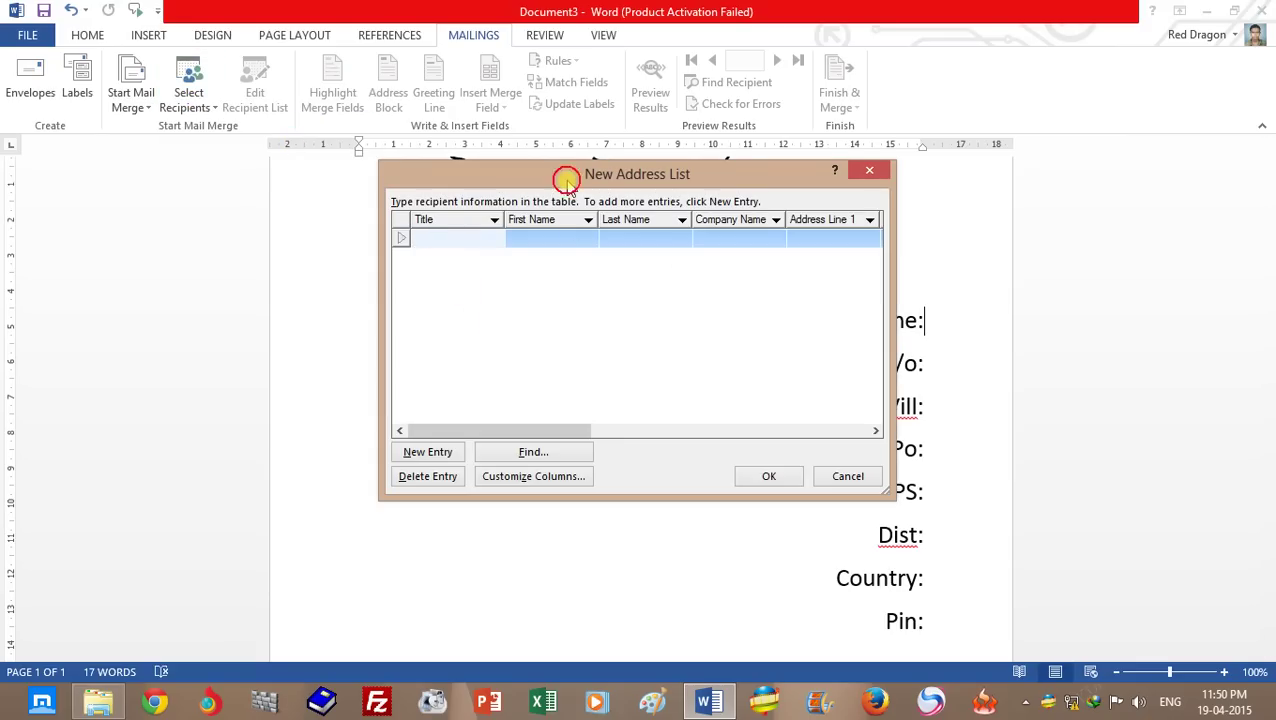
pyautogui.moveTo(577, 187); pyautogui.dragTo(531, 211)
pyautogui.moveTo(490, 452)
pyautogui.mouseDown()
pyautogui.moveTo(656, 458)
pyautogui.moveTo(458, 470)
pyautogui.mouseUp()
pyautogui.click(406, 272)
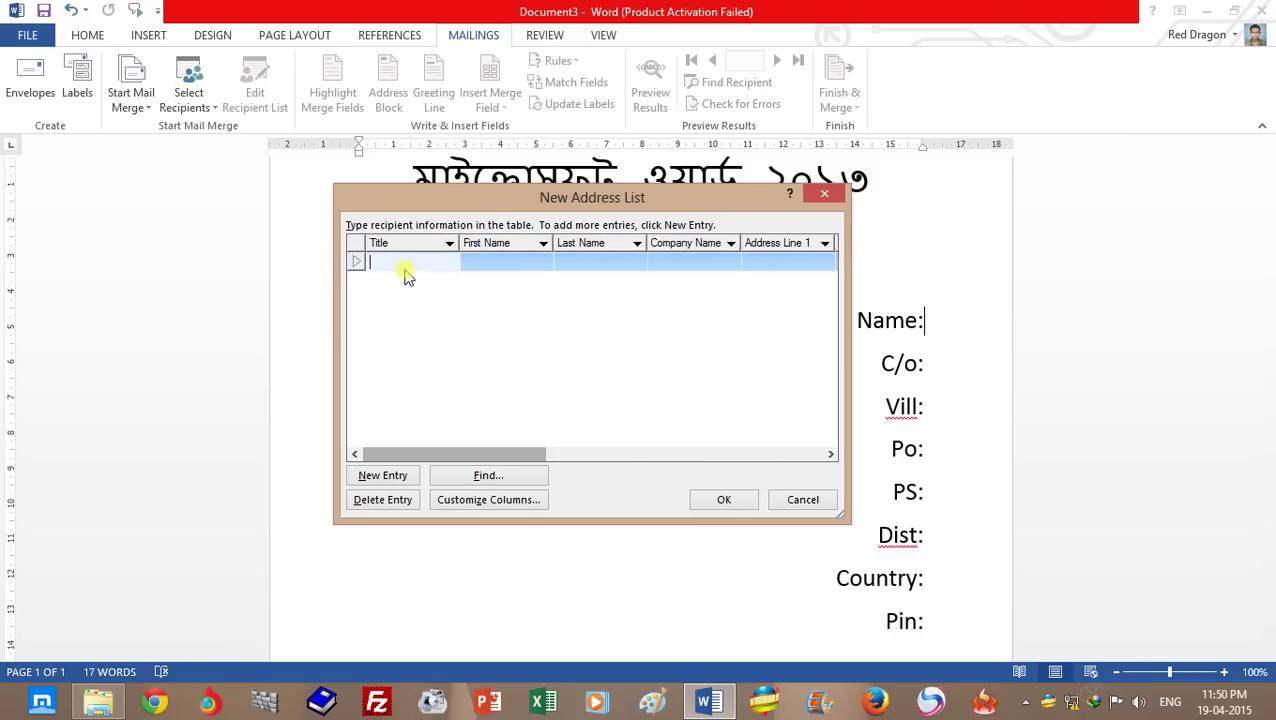
pyautogui.moveTo(507, 452); pyautogui.dragTo(799, 465)
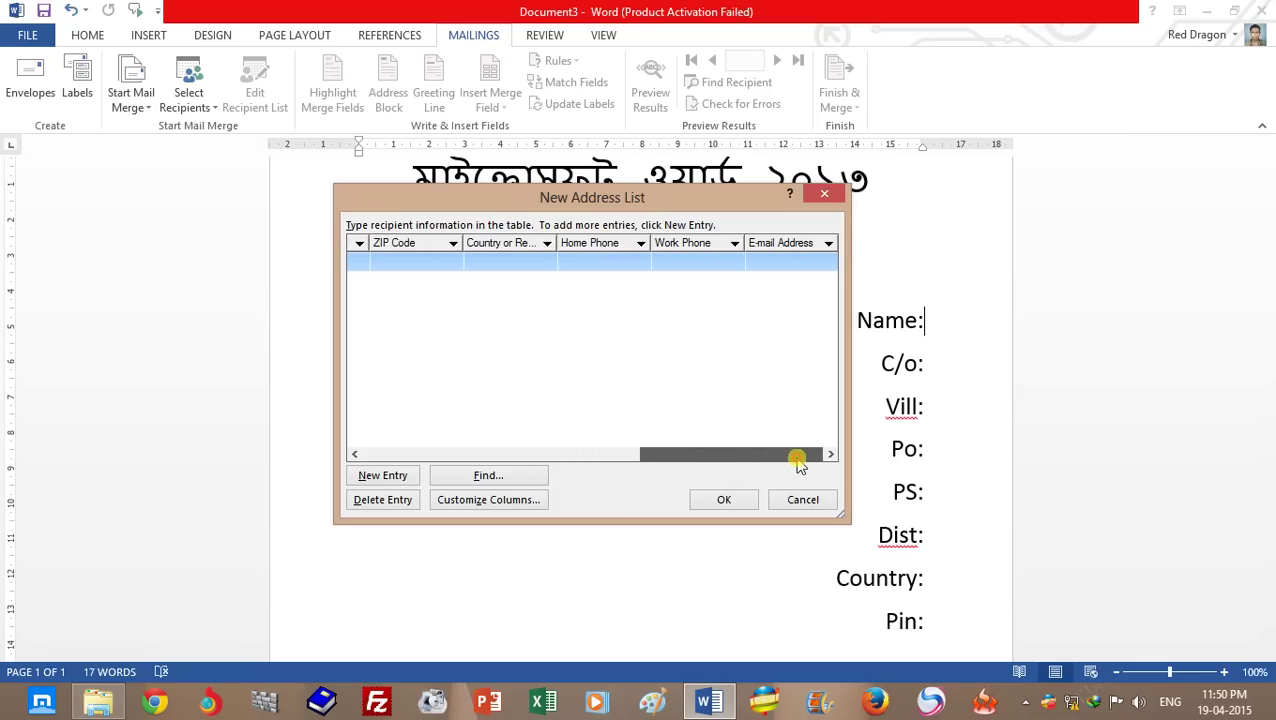
pyautogui.moveTo(797, 460); pyautogui.dragTo(427, 445)
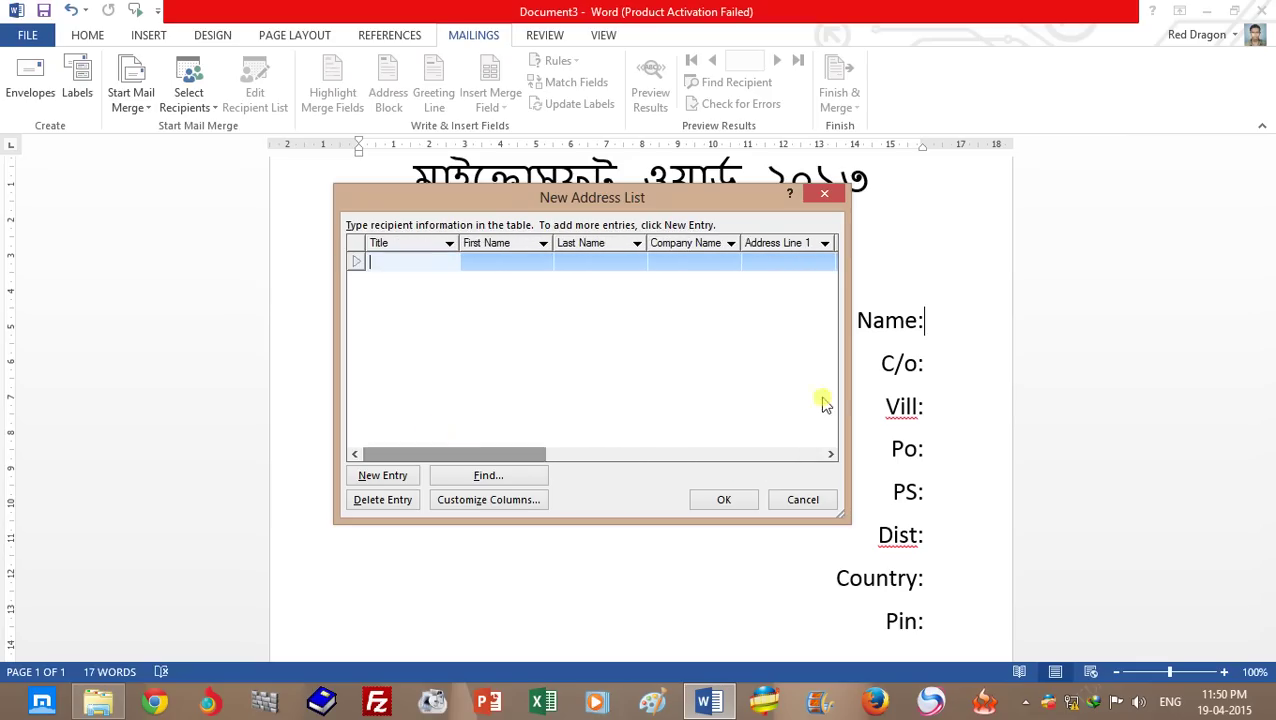
pyautogui.moveTo(706, 197); pyautogui.dragTo(637, 203)
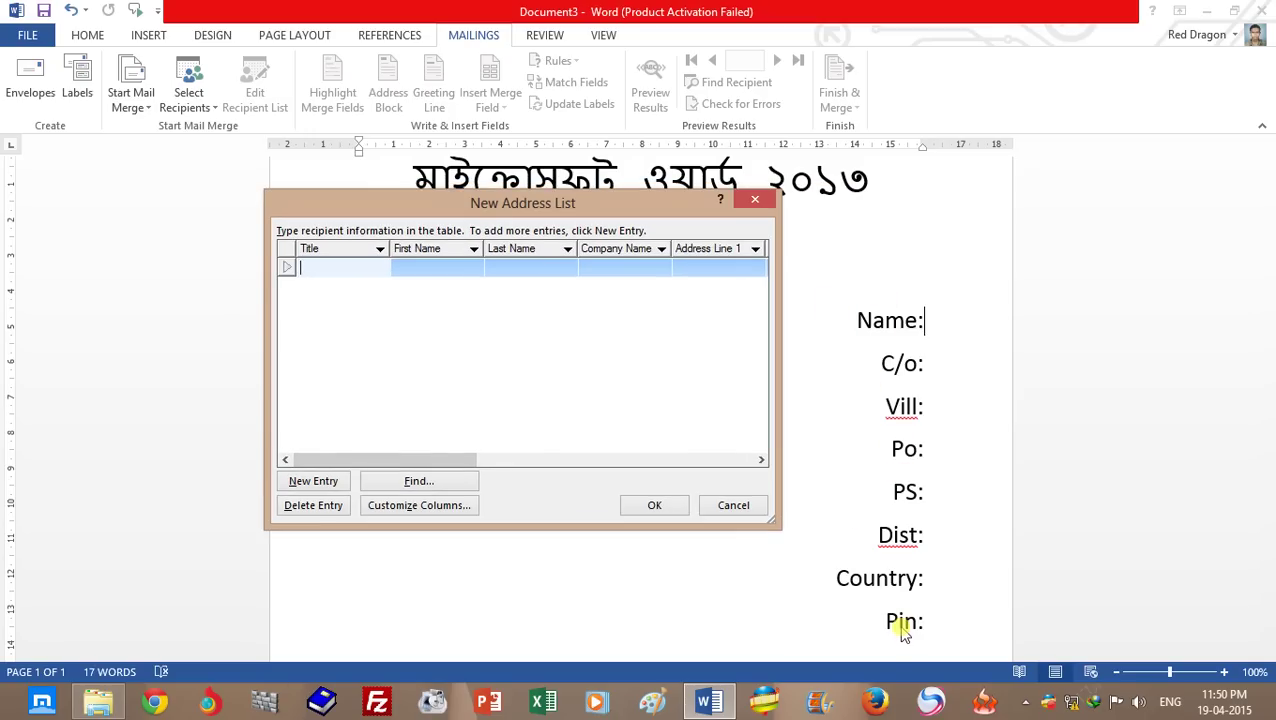
pyautogui.click(453, 507)
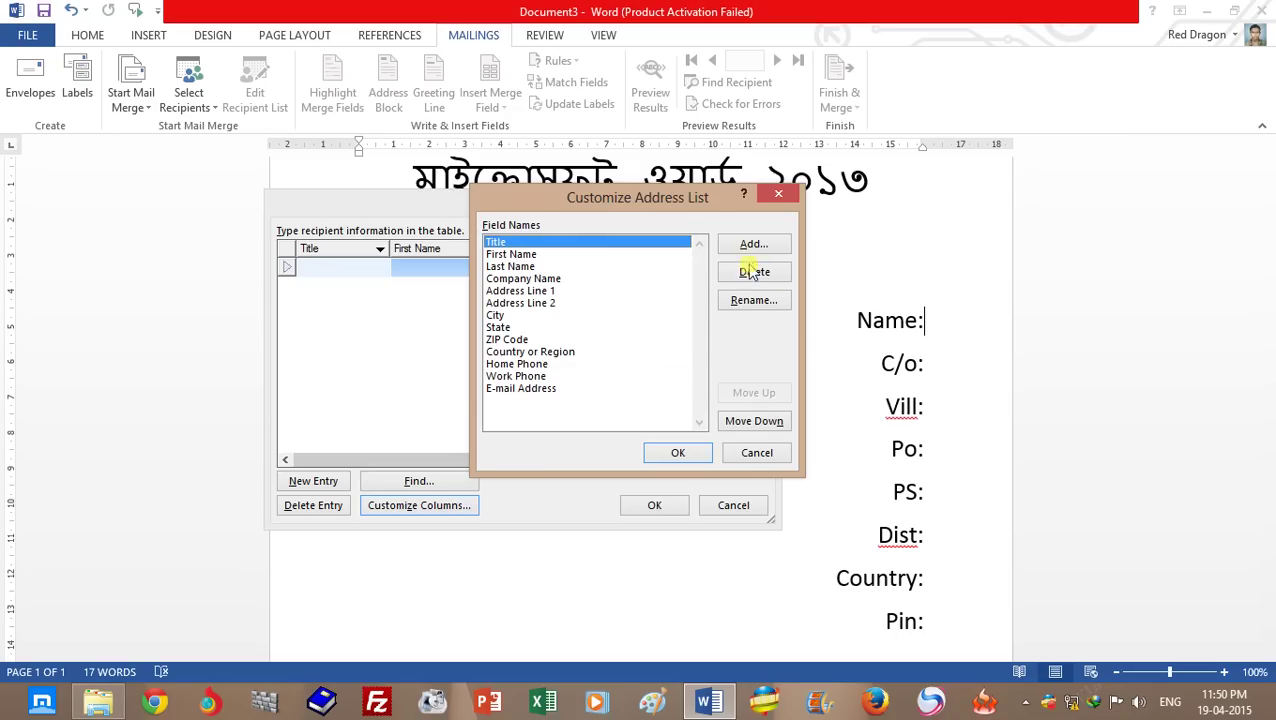
# Step: Delete every default field, Title through E-mail Address, confirming each removal with Yes
pyautogui.click(753, 270)
pyautogui.click(610, 402)
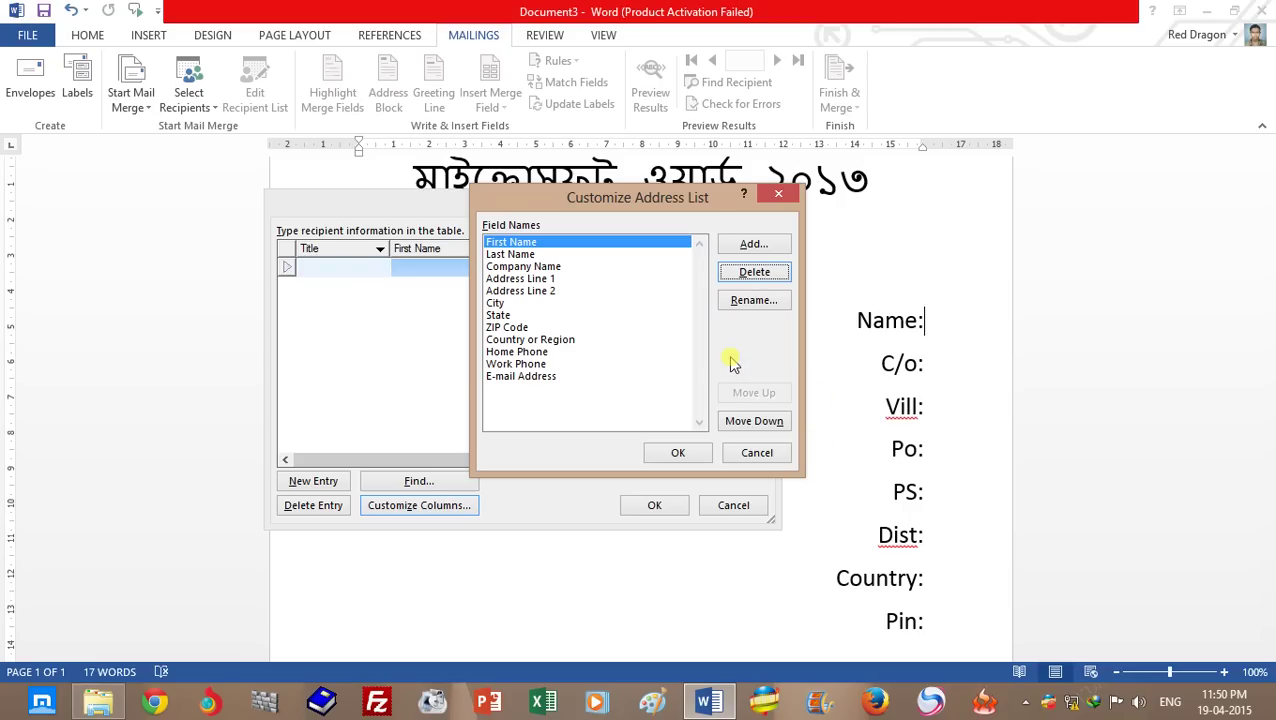
pyautogui.press('Return')
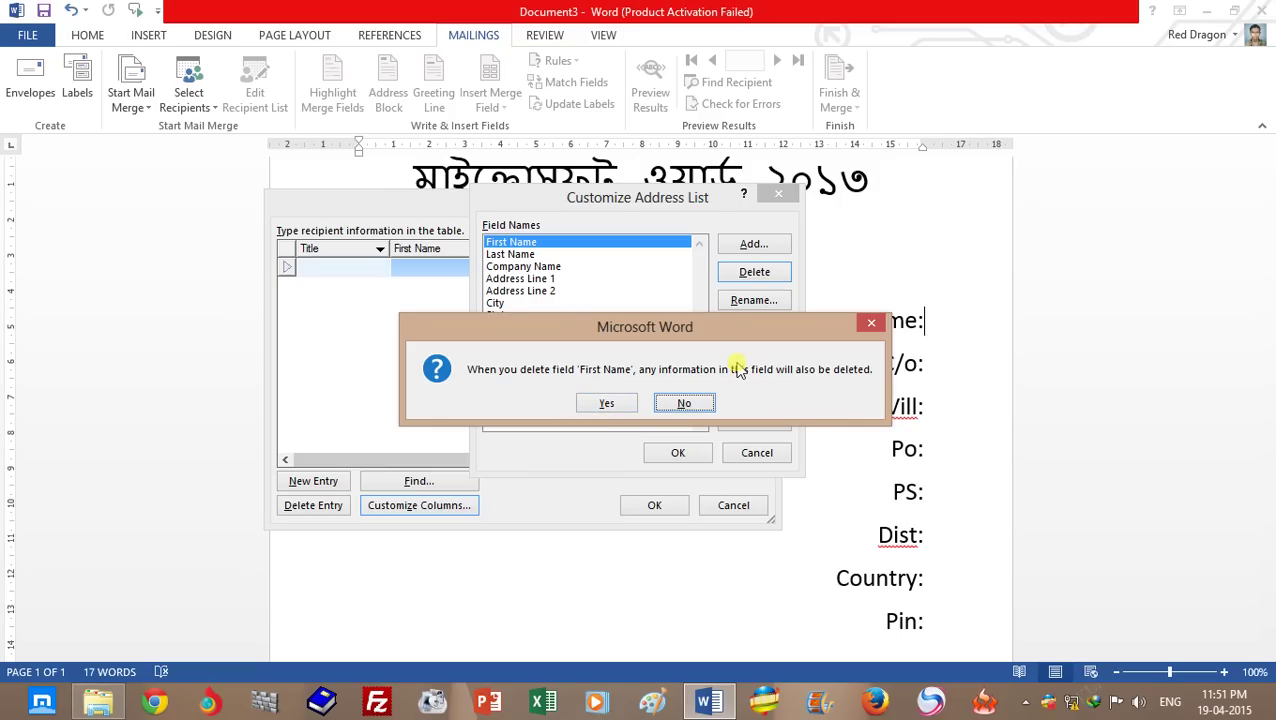
pyautogui.press('y')
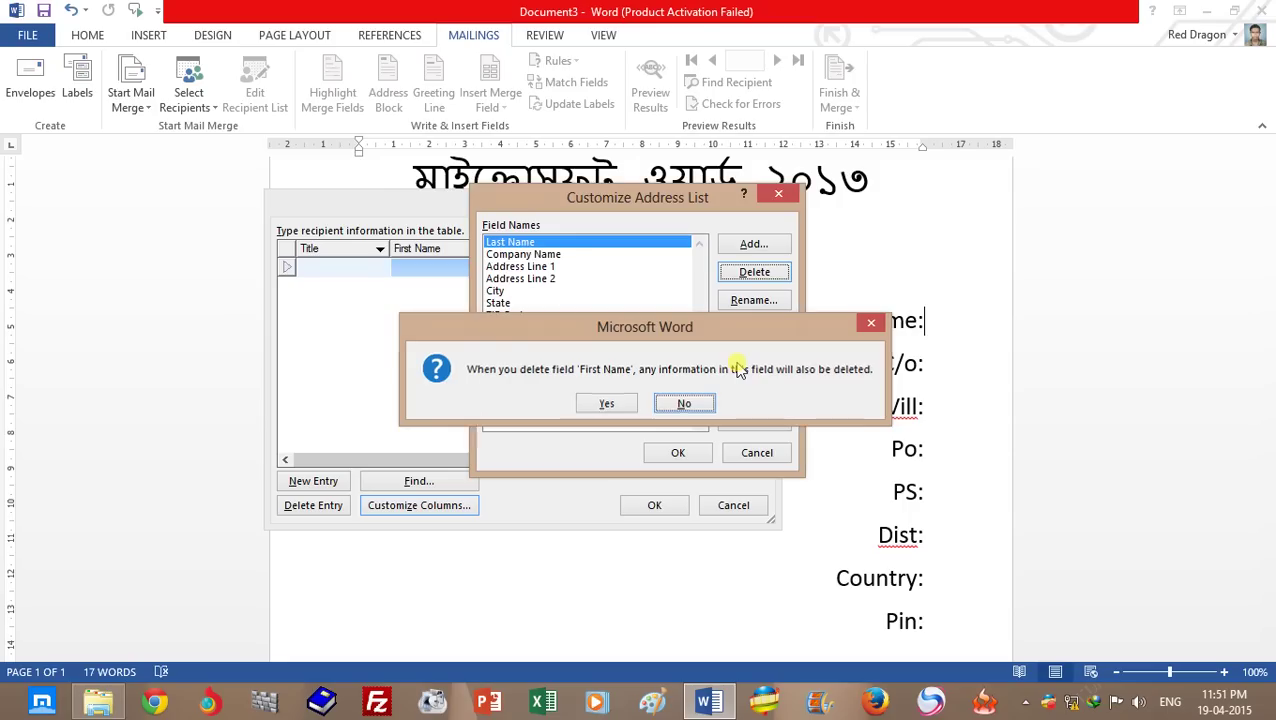
pyautogui.press('Return')
pyautogui.press('y')
pyautogui.press('Return')
pyautogui.press('y')
pyautogui.press('Return')
pyautogui.press('y')
pyautogui.press('Return')
pyautogui.press('y')
pyautogui.press('Return')
pyautogui.press('y')
pyautogui.press('Return')
pyautogui.press('y')
pyautogui.press('Return')
pyautogui.press('y')
pyautogui.press('Return')
pyautogui.press('y')
pyautogui.press('Return')
pyautogui.press('y')
pyautogui.press('Return')
pyautogui.press('y')
pyautogui.press('Return')
pyautogui.press('y')
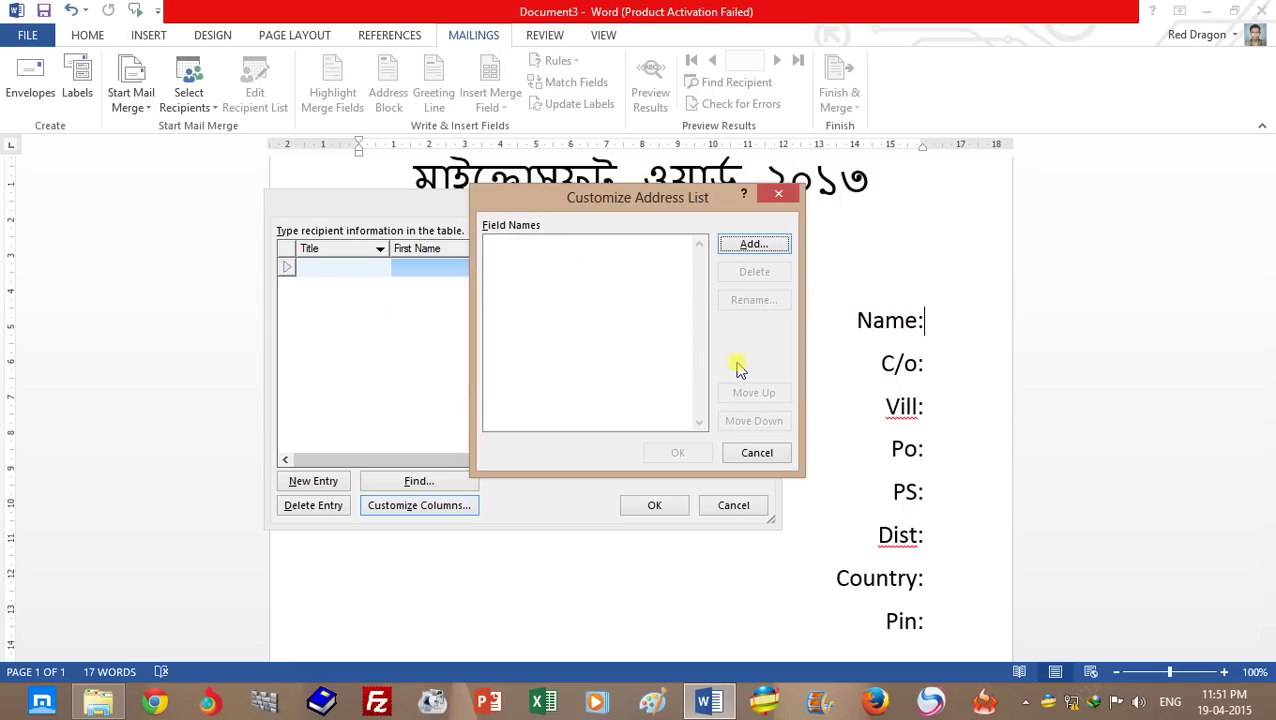
pyautogui.press('Return')
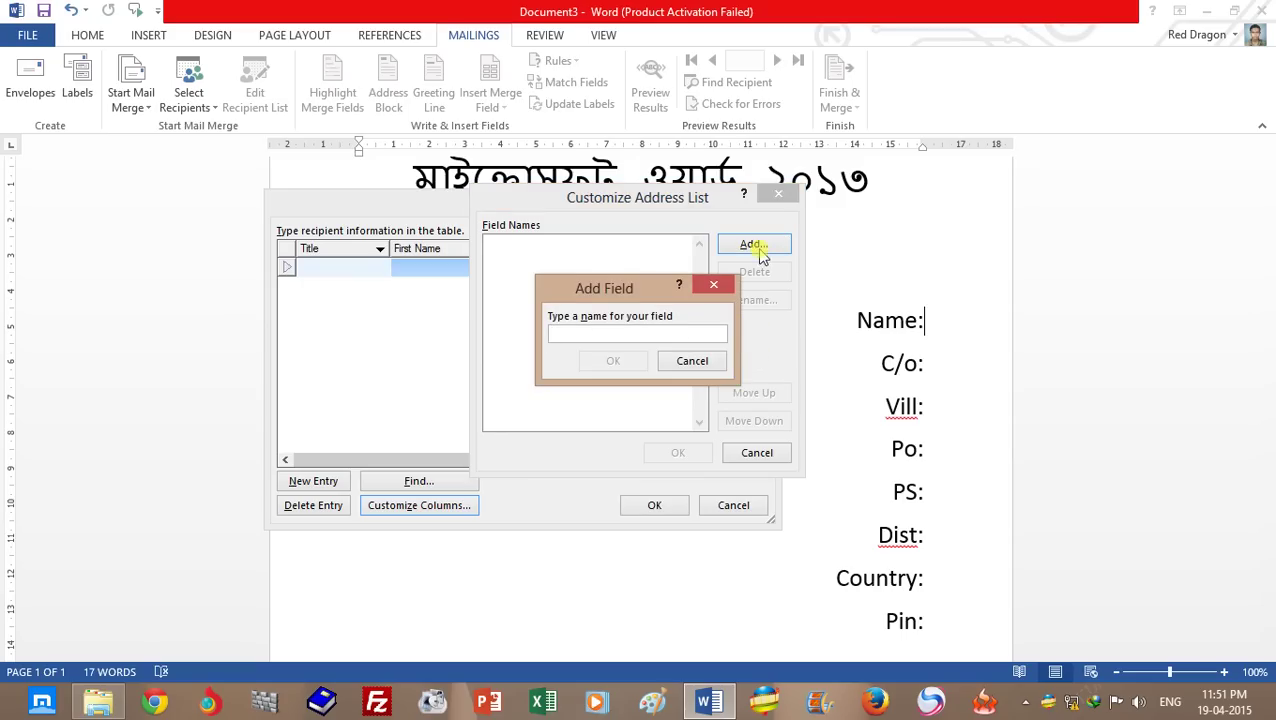
# Step: Add the custom address fields Name, C/o, Vill and Po
pyautogui.write('Name')
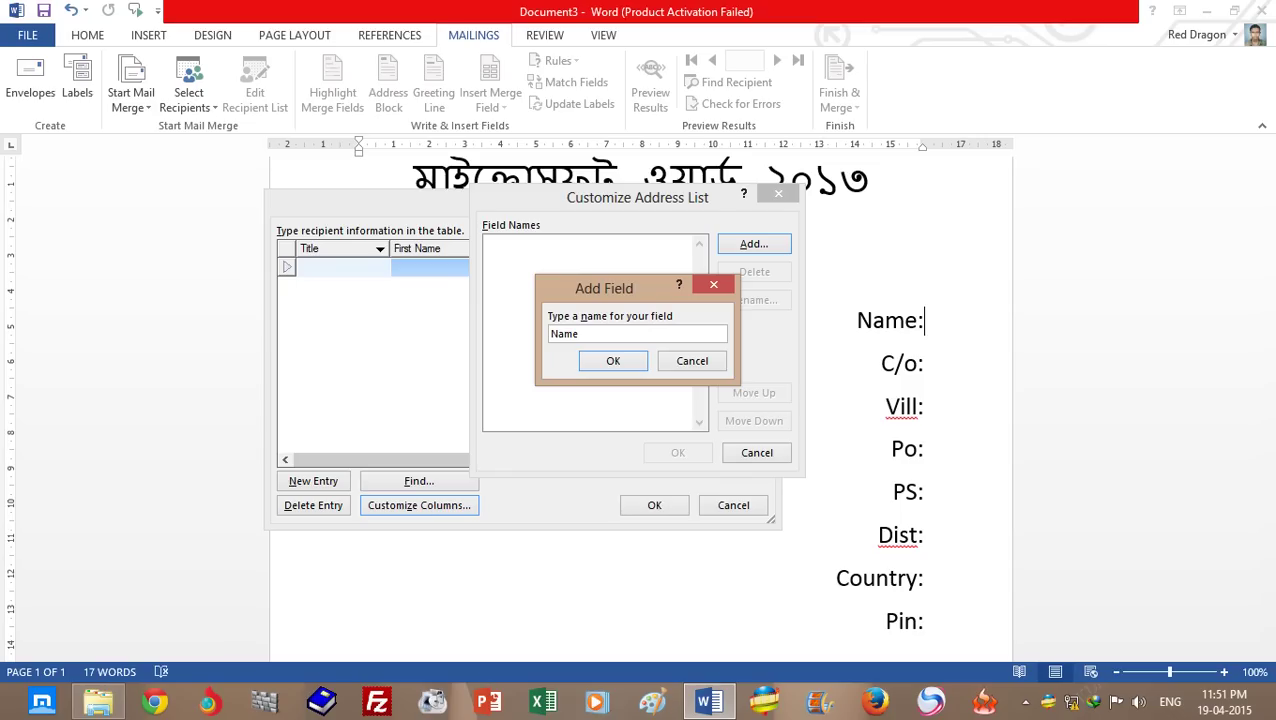
pyautogui.press('Return')
pyautogui.hotkey('alt', 'a')
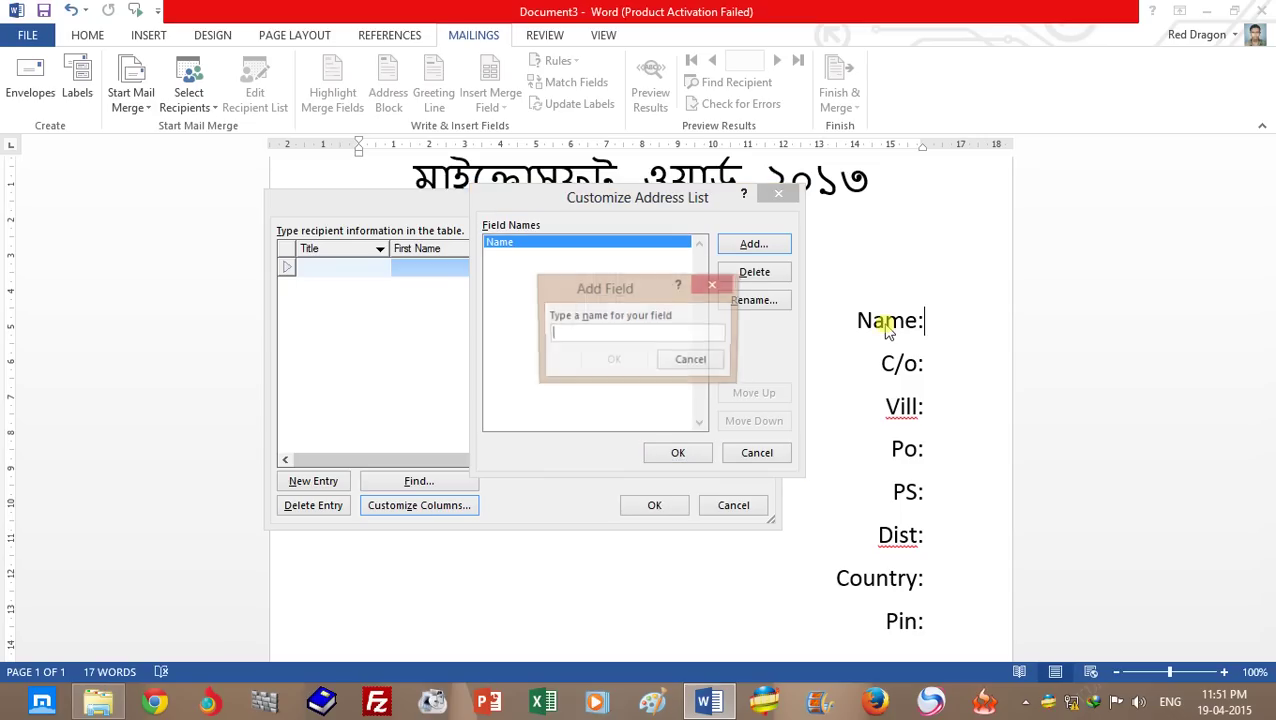
pyautogui.write('C/o')
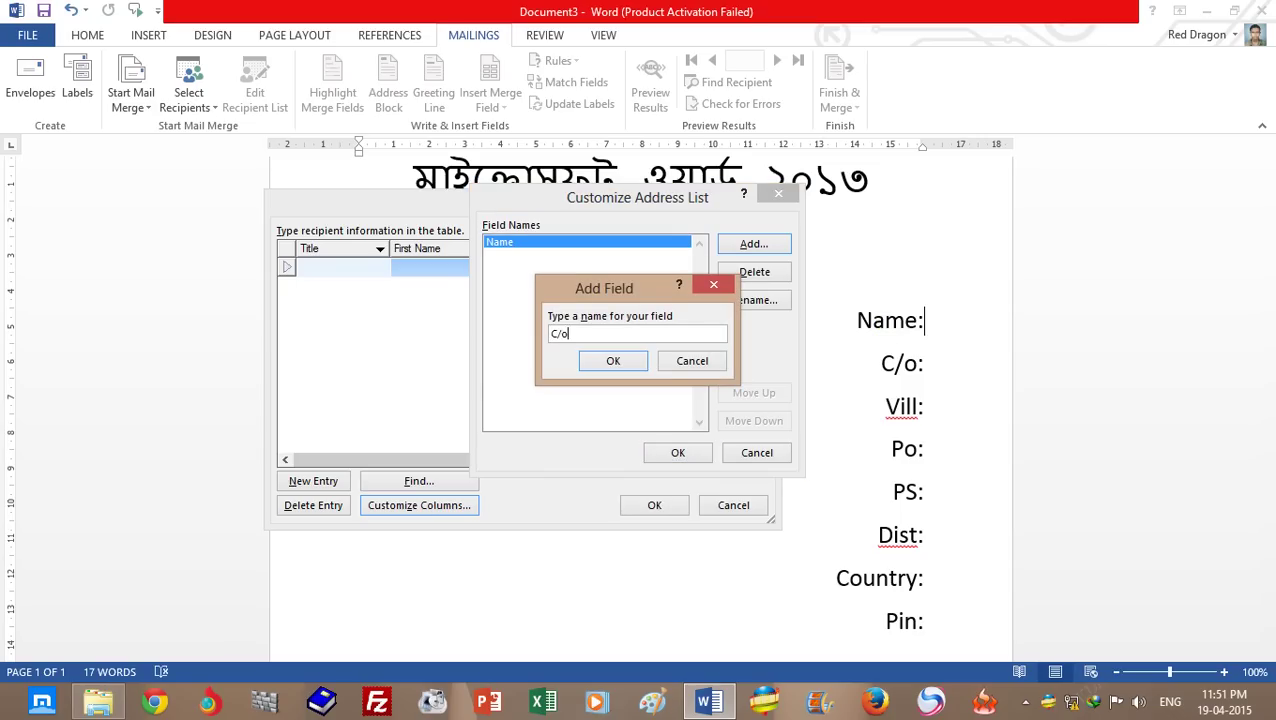
pyautogui.press('Return')
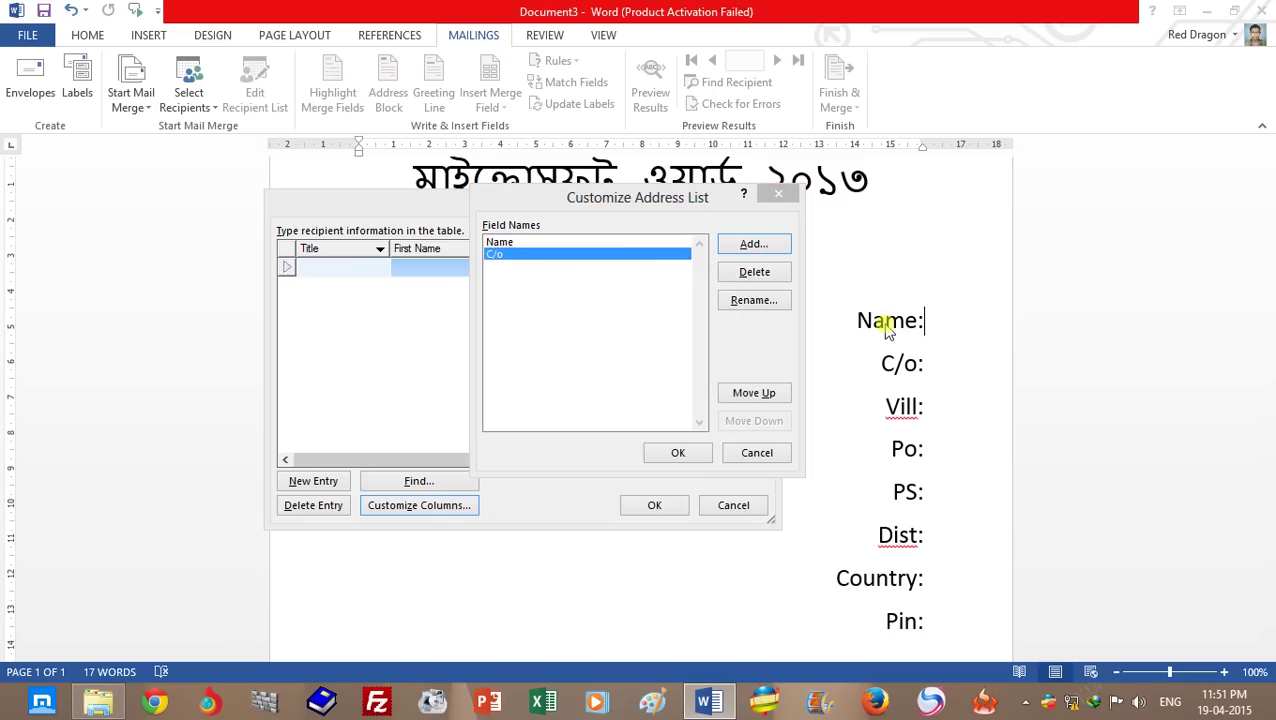
pyautogui.hotkey('alt', 'a')
pyautogui.write('Villl')
pyautogui.press('Return')
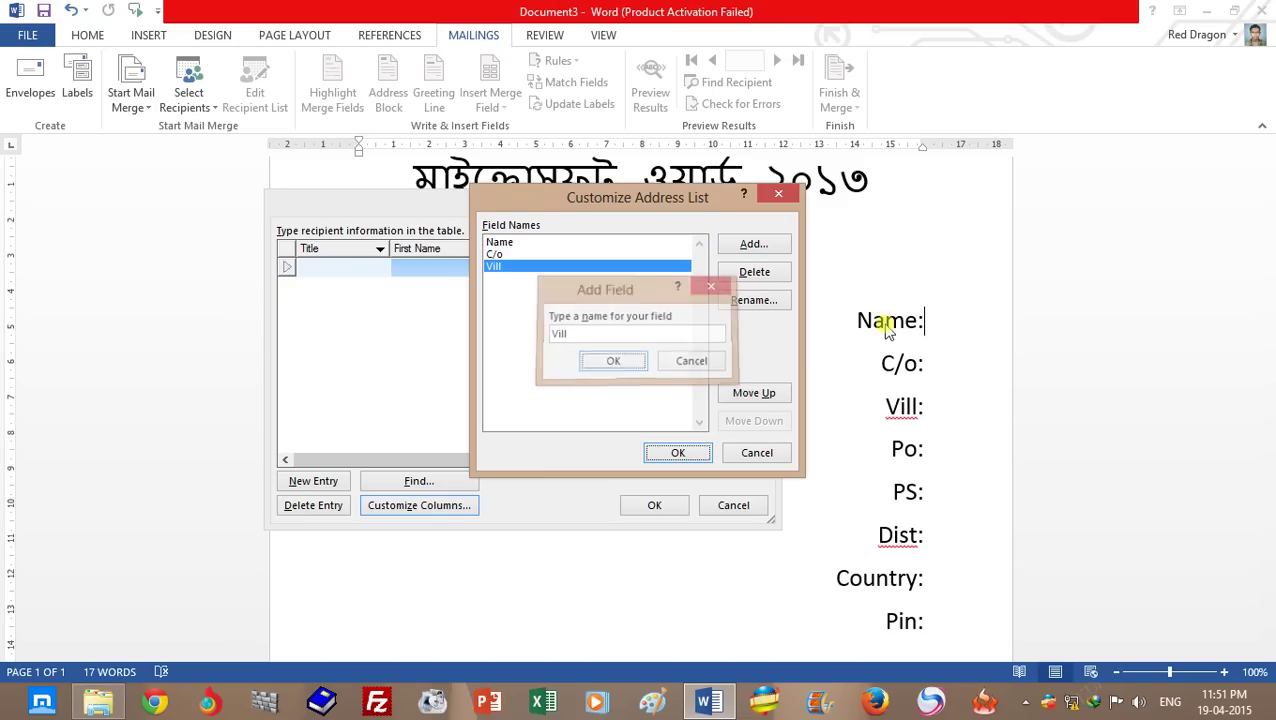
pyautogui.hotkey('alt', 'a')
pyautogui.write('Po')
pyautogui.press('Return')
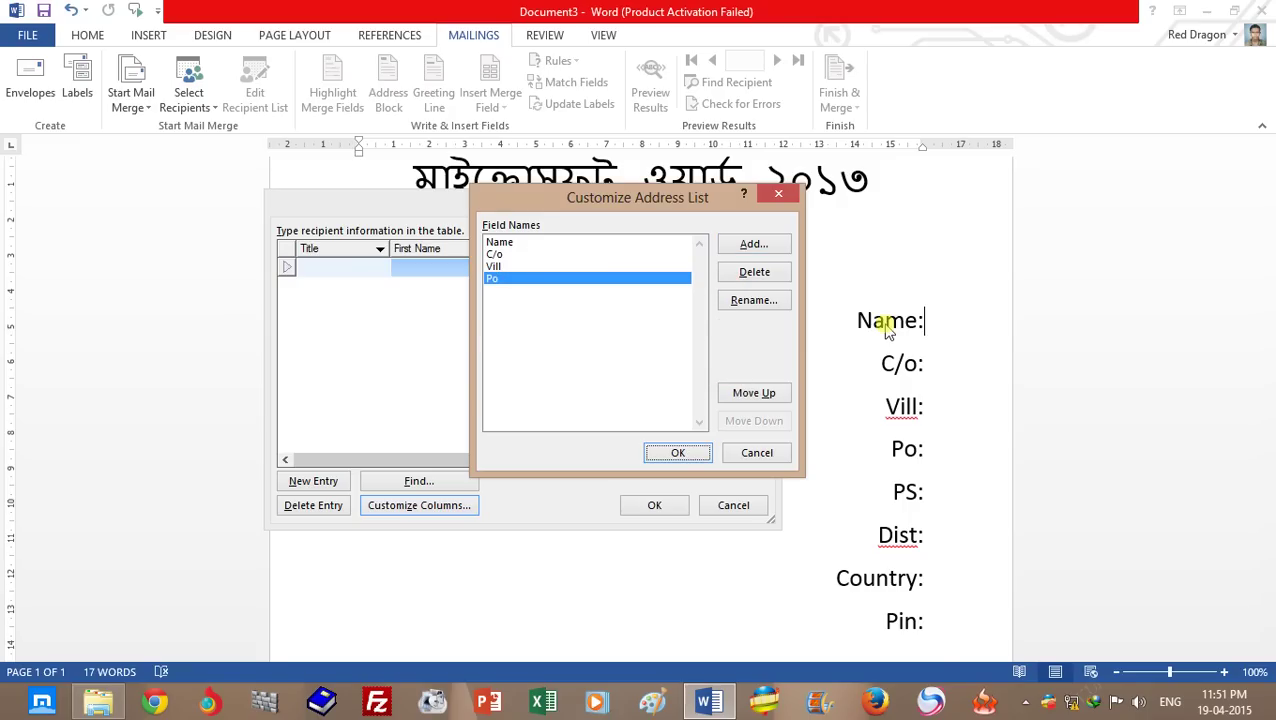
# Step: Add the fields PS, Dist, Country and Pin, and confirm the customized list
pyautogui.hotkey('alt', 'a')
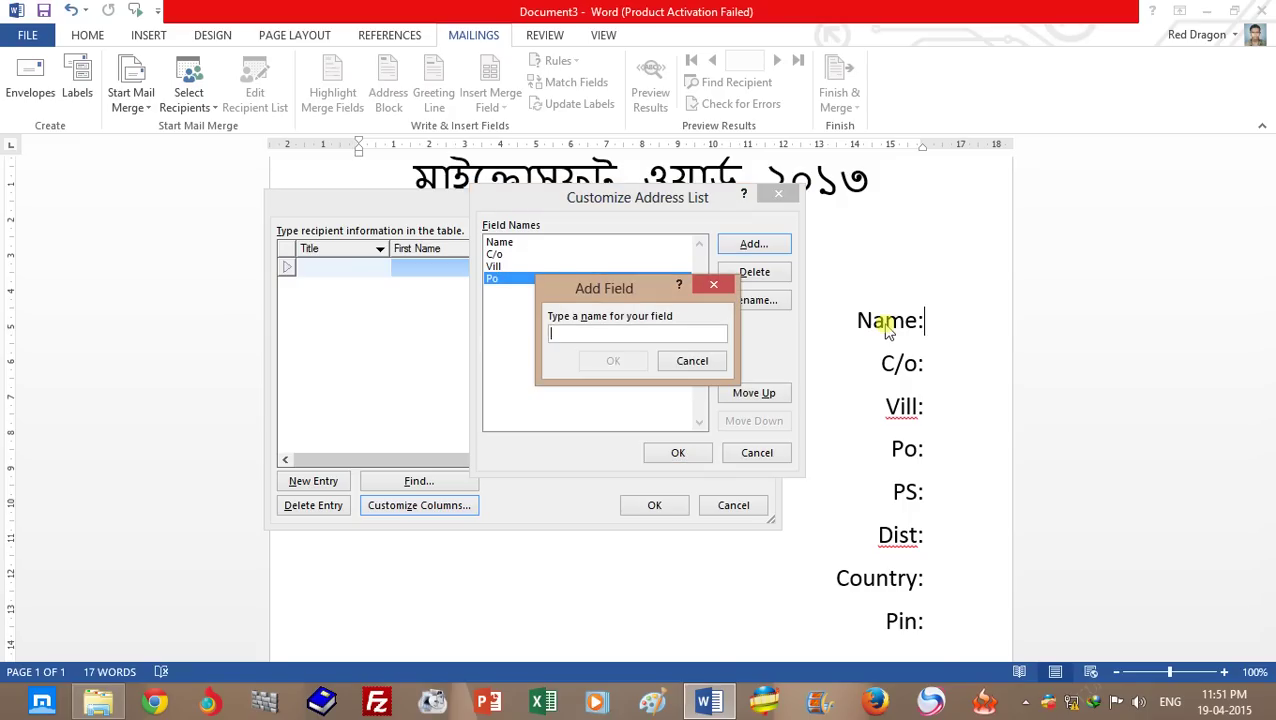
pyautogui.write('PS')
pyautogui.press('Return')
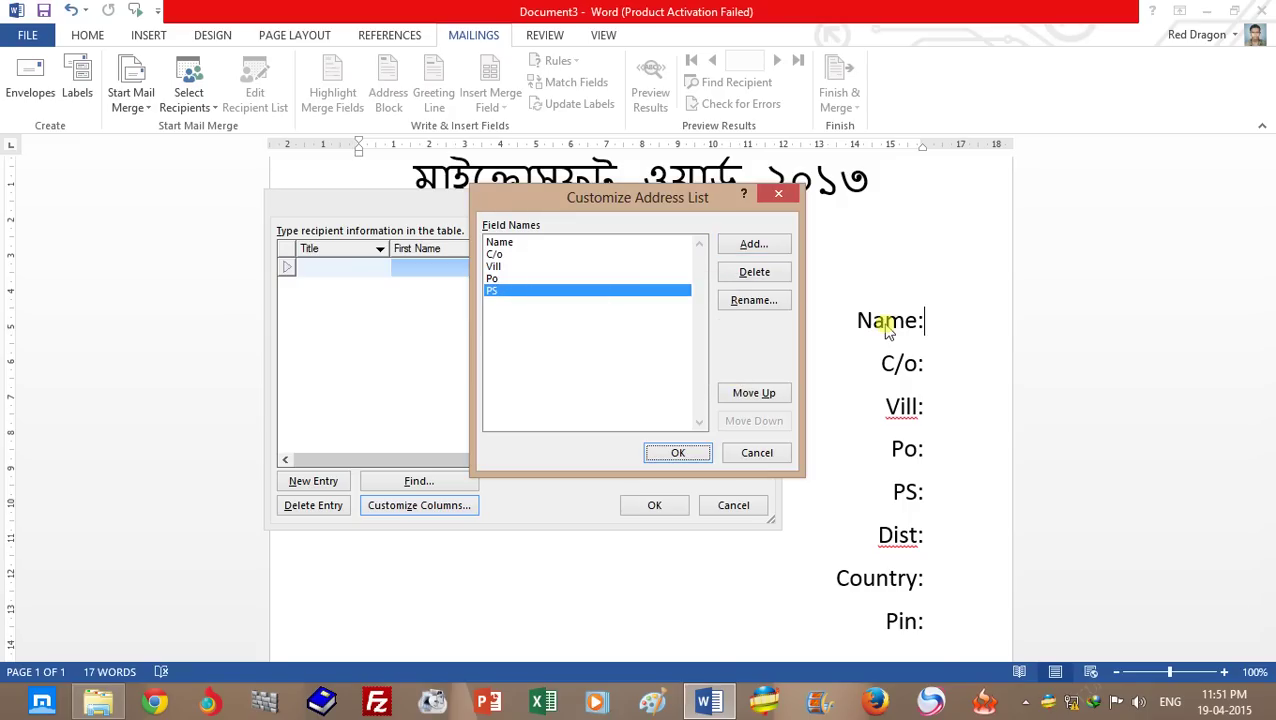
pyautogui.hotkey('alt', 'a')
pyautogui.write('Dist')
pyautogui.press('Return')
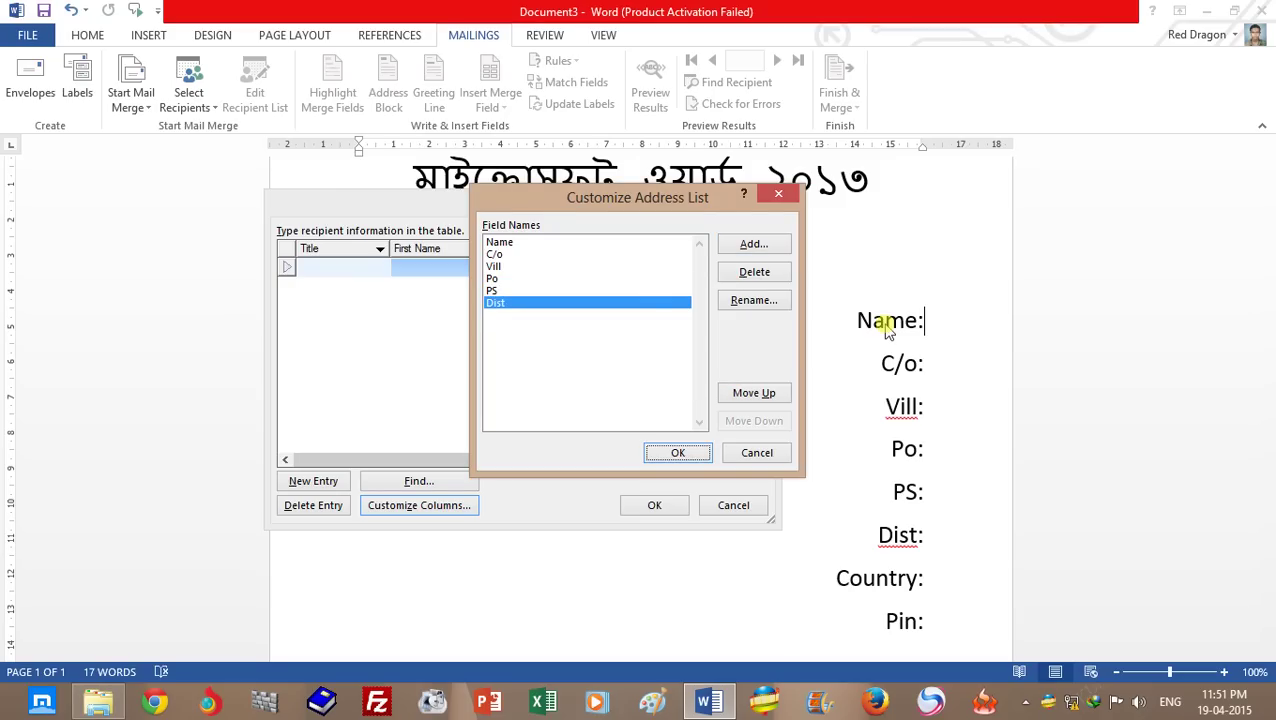
pyautogui.hotkey('alt', 'a')
pyautogui.write('Country')
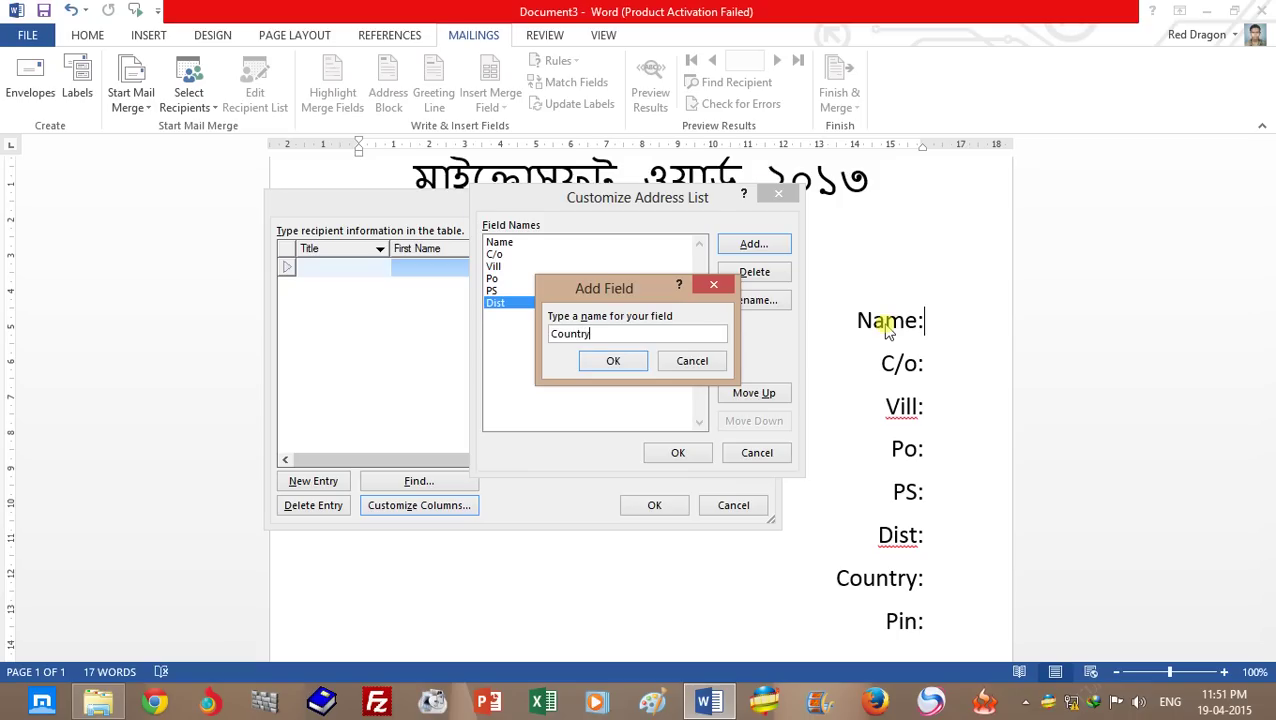
pyautogui.press('Return')
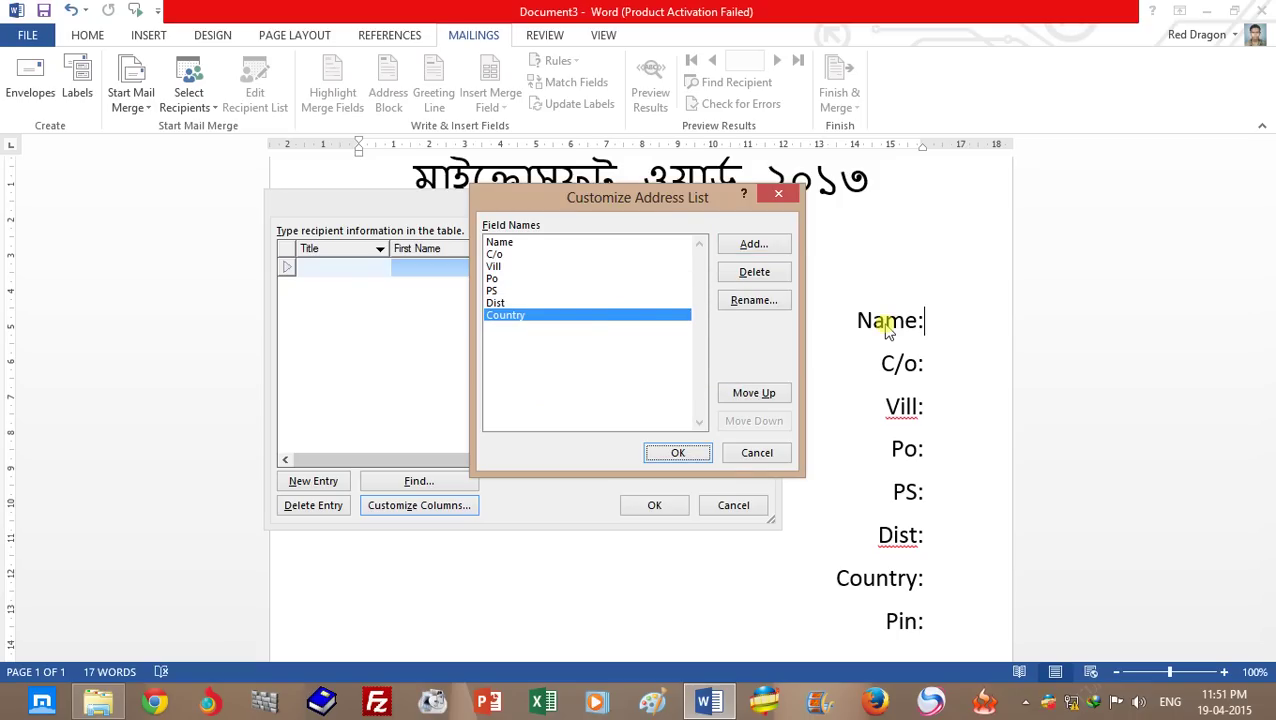
pyautogui.hotkey('alt', 'a')
pyautogui.write('Pin')
pyautogui.press('Return')
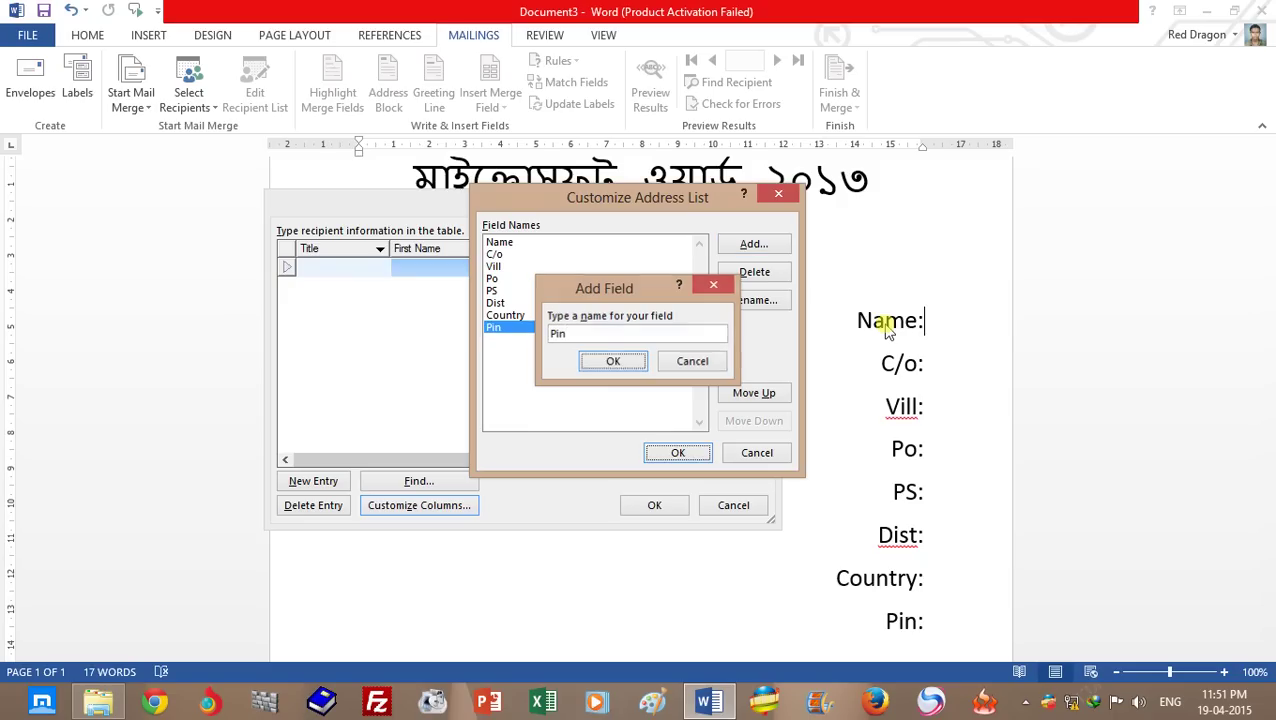
pyautogui.click(680, 458)
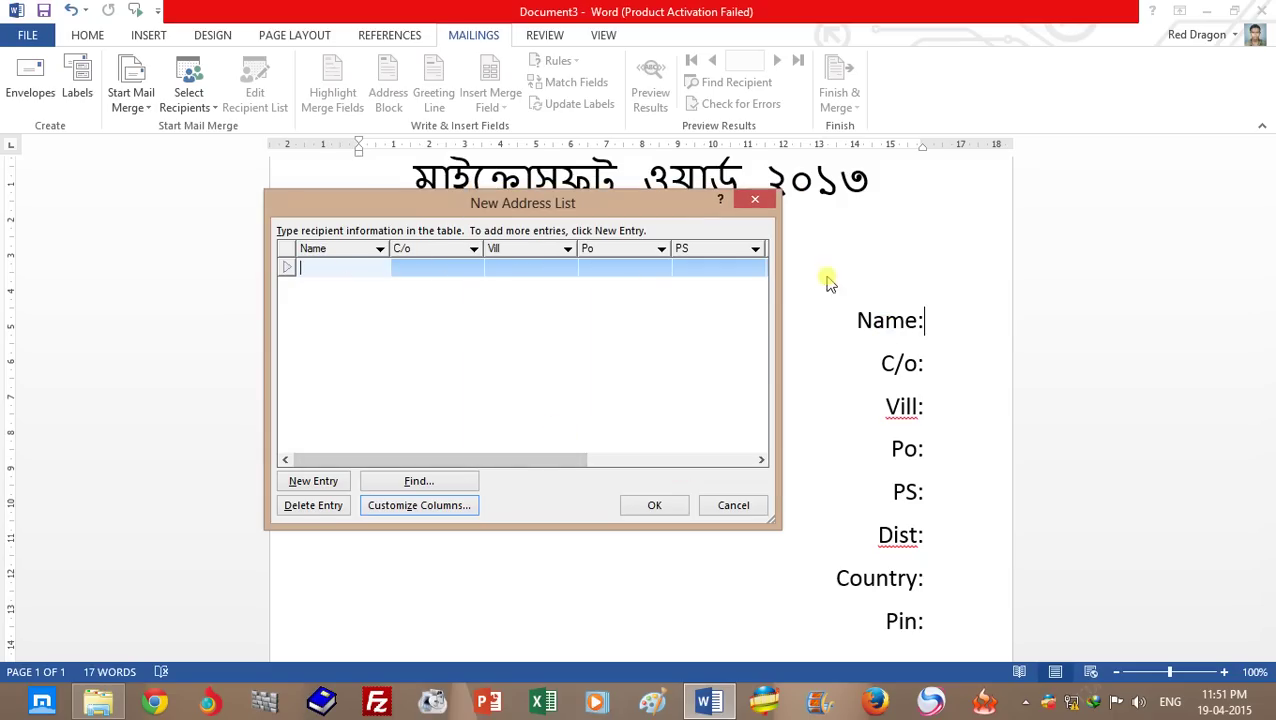
# Step: Enter the first recipient's name, C/o and village
pyautogui.moveTo(547, 459)
pyautogui.mouseDown()
pyautogui.moveTo(650, 458)
pyautogui.moveTo(378, 218)
pyautogui.moveTo(439, 217)
pyautogui.mouseUp()
pyautogui.click(375, 268)
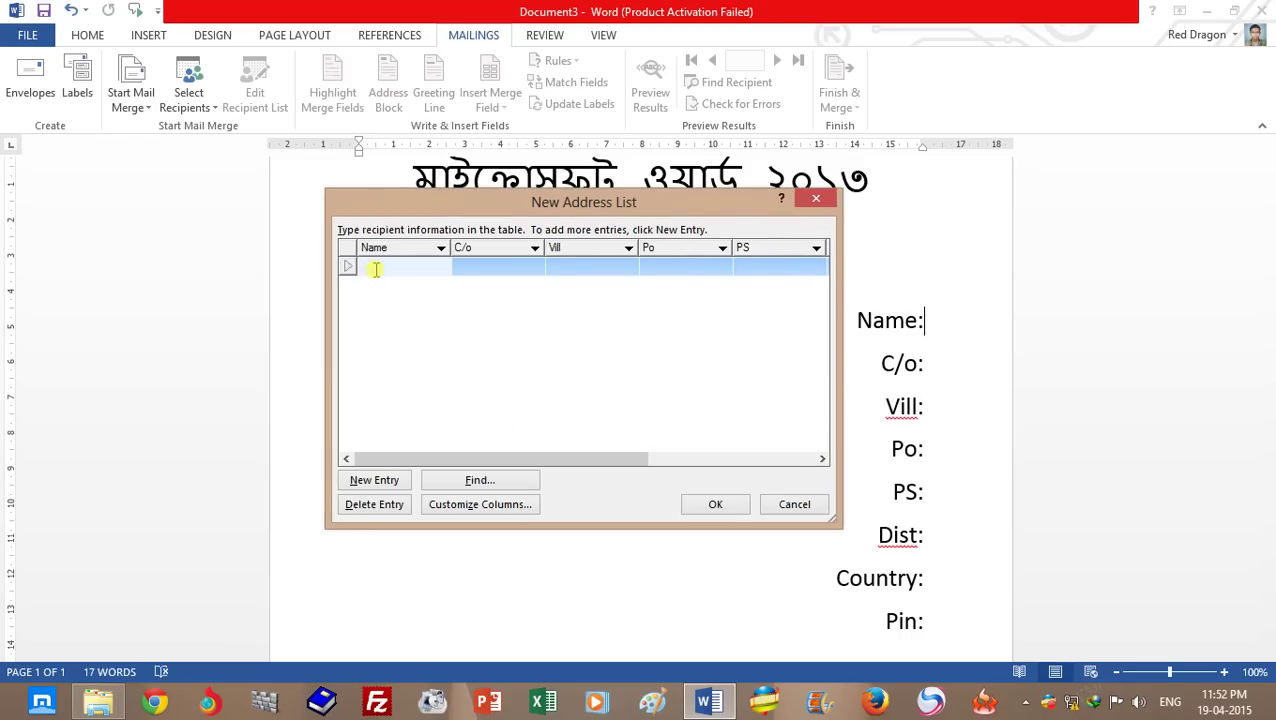
pyautogui.write('Akash')
pyautogui.doubleClick(374, 271)
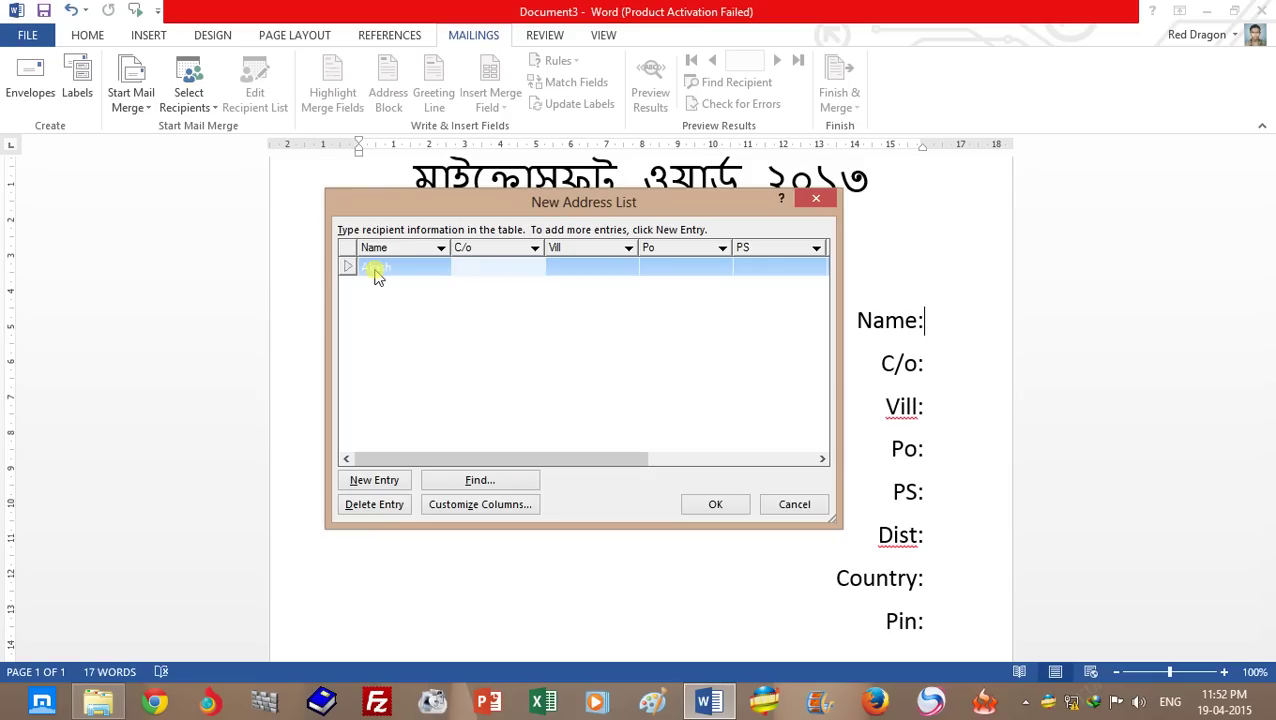
pyautogui.write('Sanjay')
pyautogui.press('Tab')
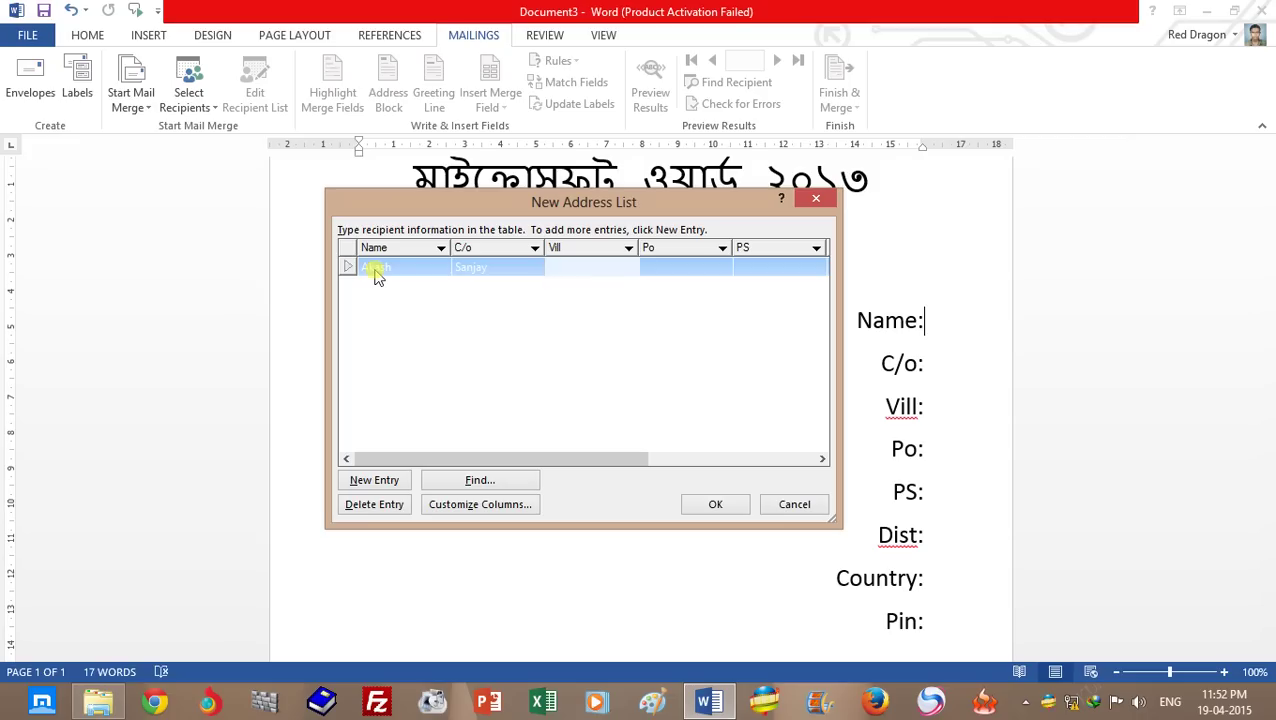
pyautogui.write('Ku')
pyautogui.write('thirampur')
# Step: Fill in the first recipient's Po, PS, Dist, Country and Pin, then add a new row
pyautogui.press('Tab')
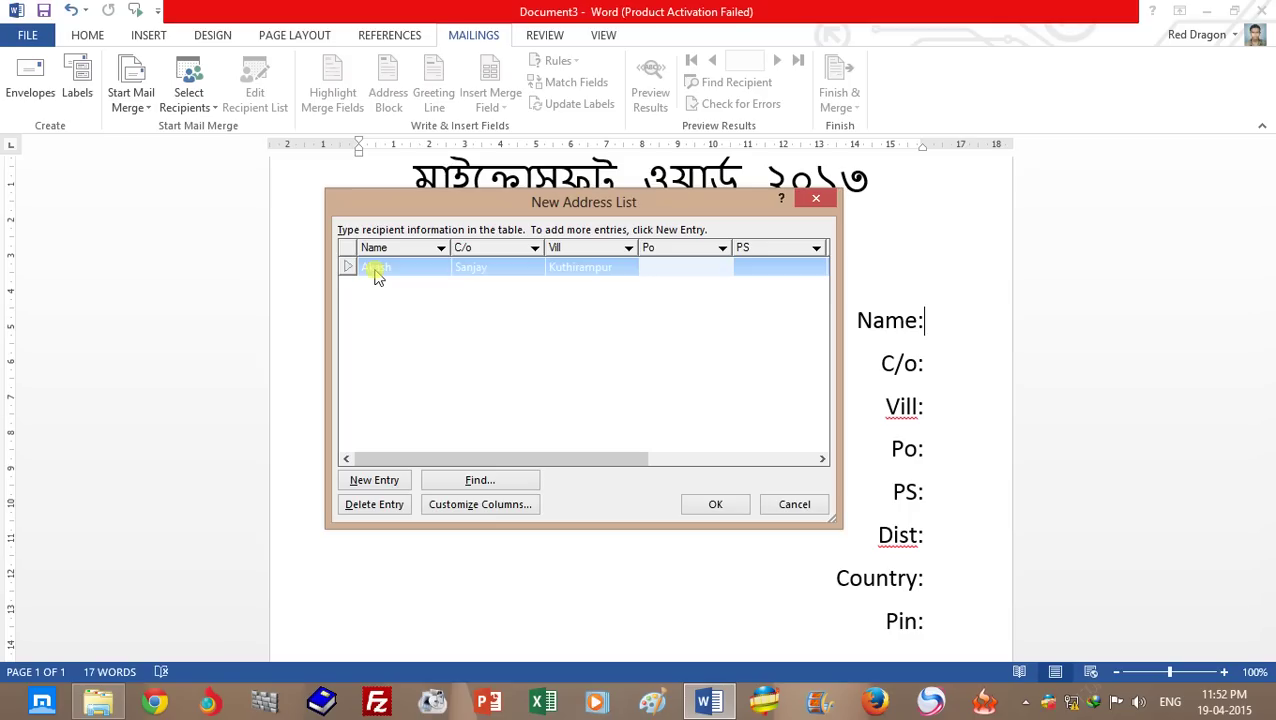
pyautogui.write('Dakh')
pyautogui.write('a')
pyautogui.press('Tab')
pyautogui.write('Dakha')
pyautogui.press('Tab')
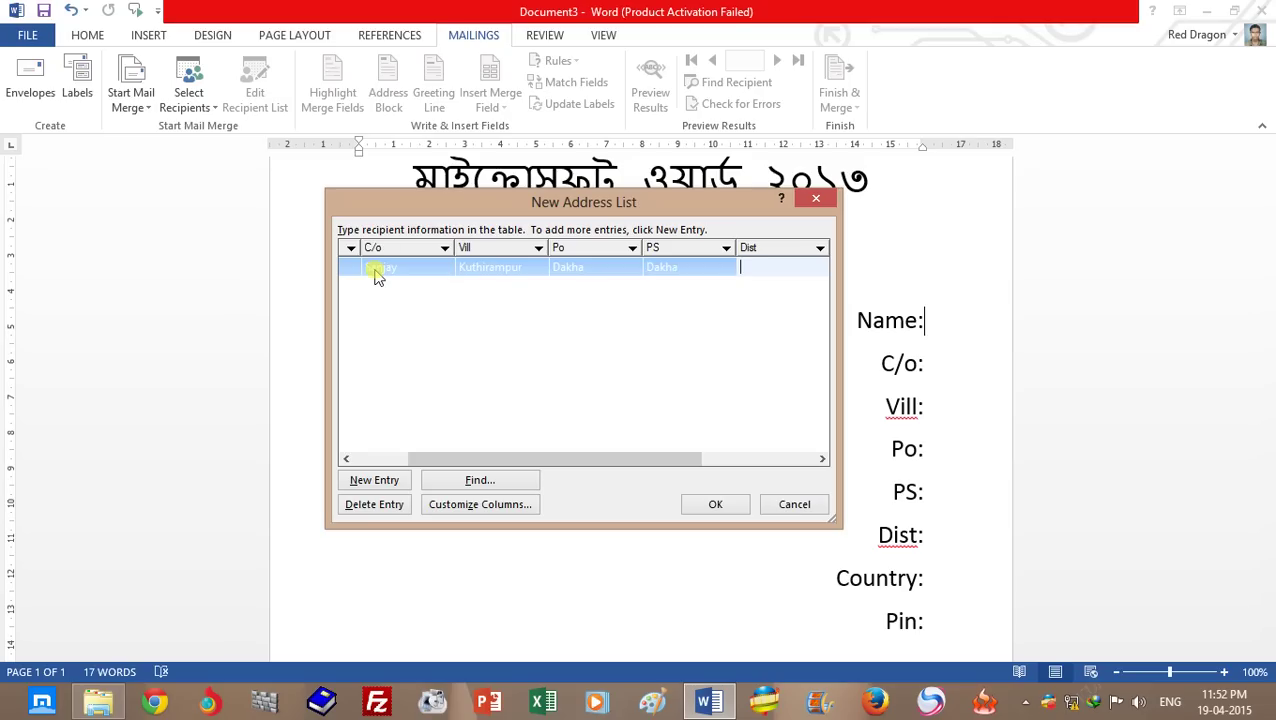
pyautogui.write('Dakha')
pyautogui.press('Tab')
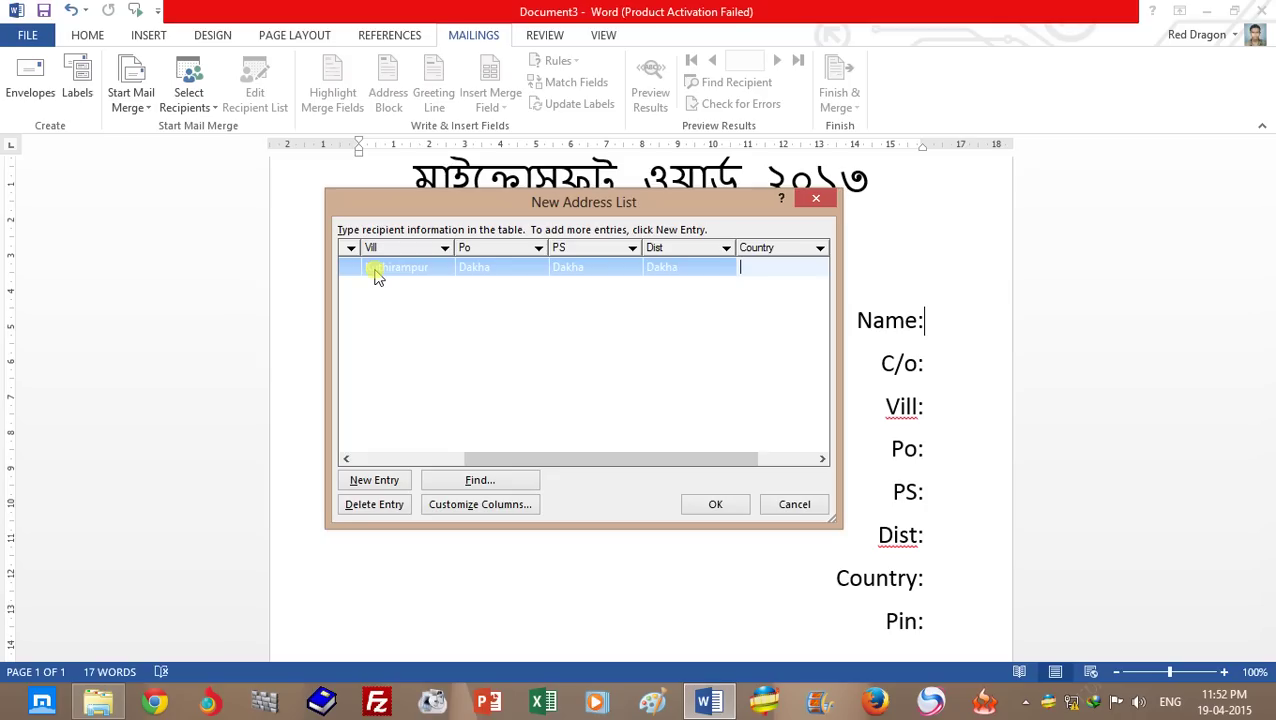
pyautogui.write('Banglades')
pyautogui.press('Tab')
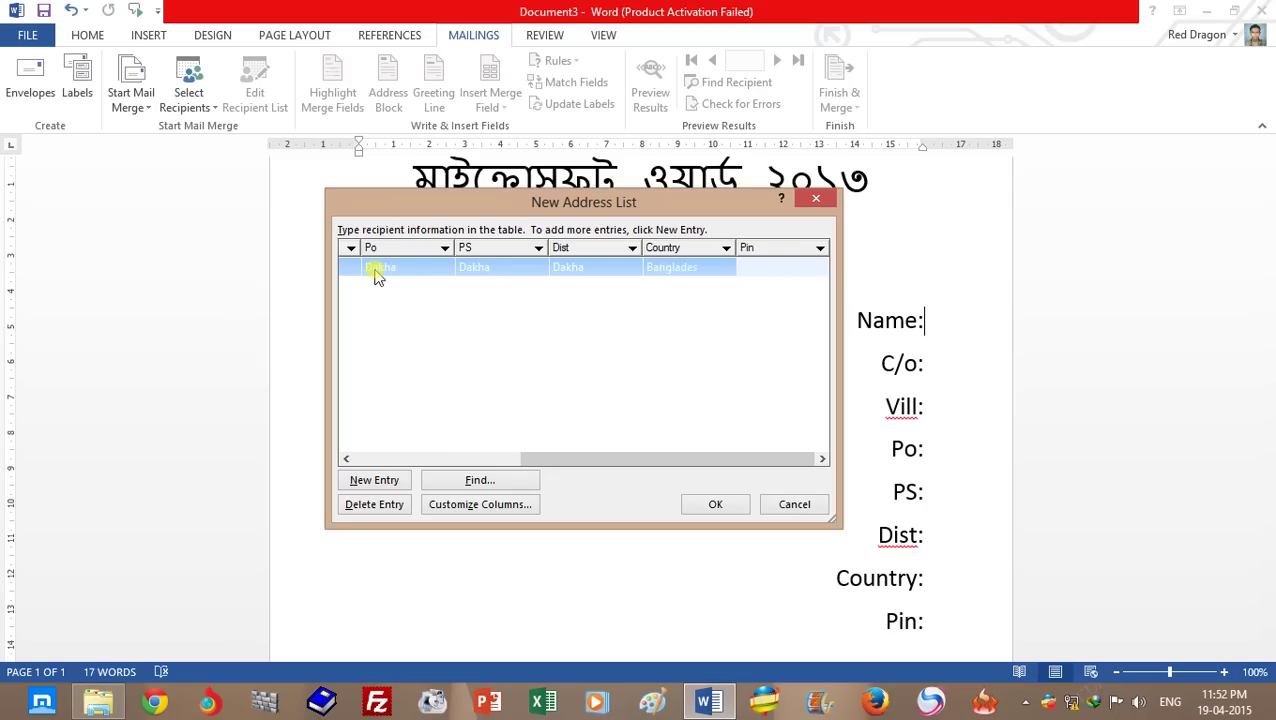
pyautogui.write('742166666')
pyautogui.press('BackSpace')
pyautogui.press('BackSpace')
pyautogui.press('Tab')
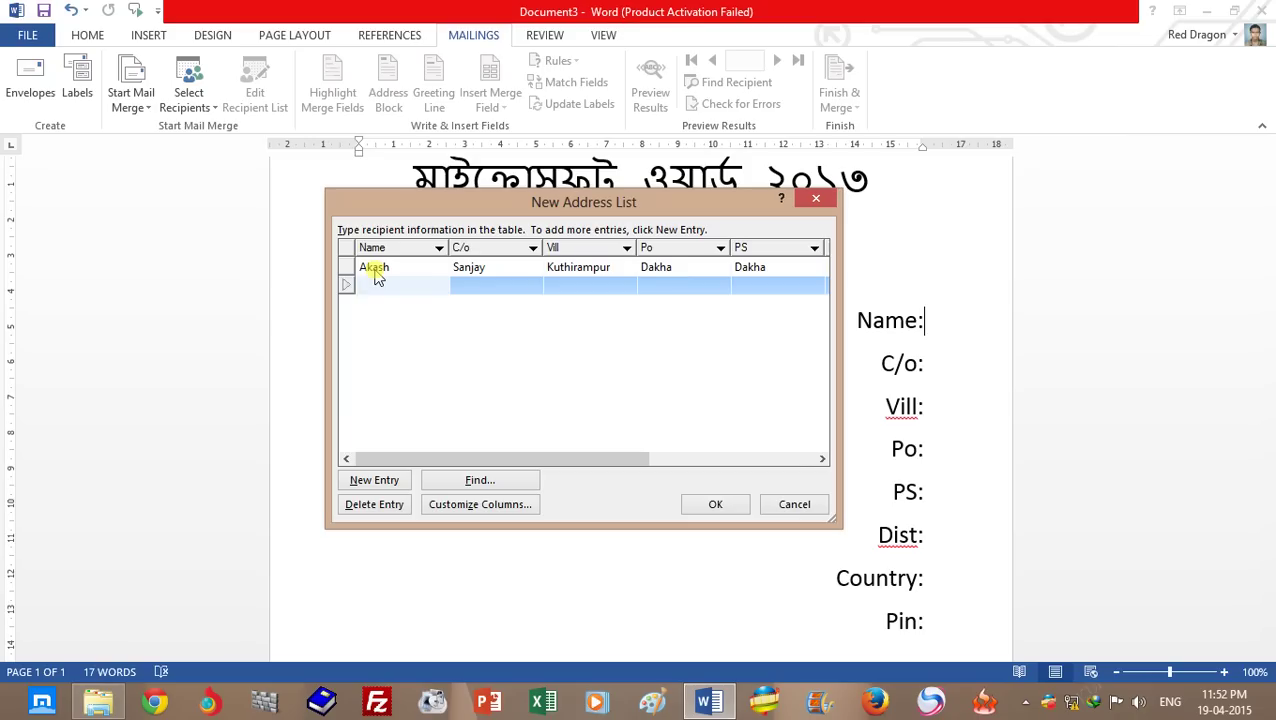
# Step: Enter the second recipient's name, C/o, village and corrected post office
pyautogui.click(398, 286)
pyautogui.write('Bikash')
pyautogui.press('Tab')
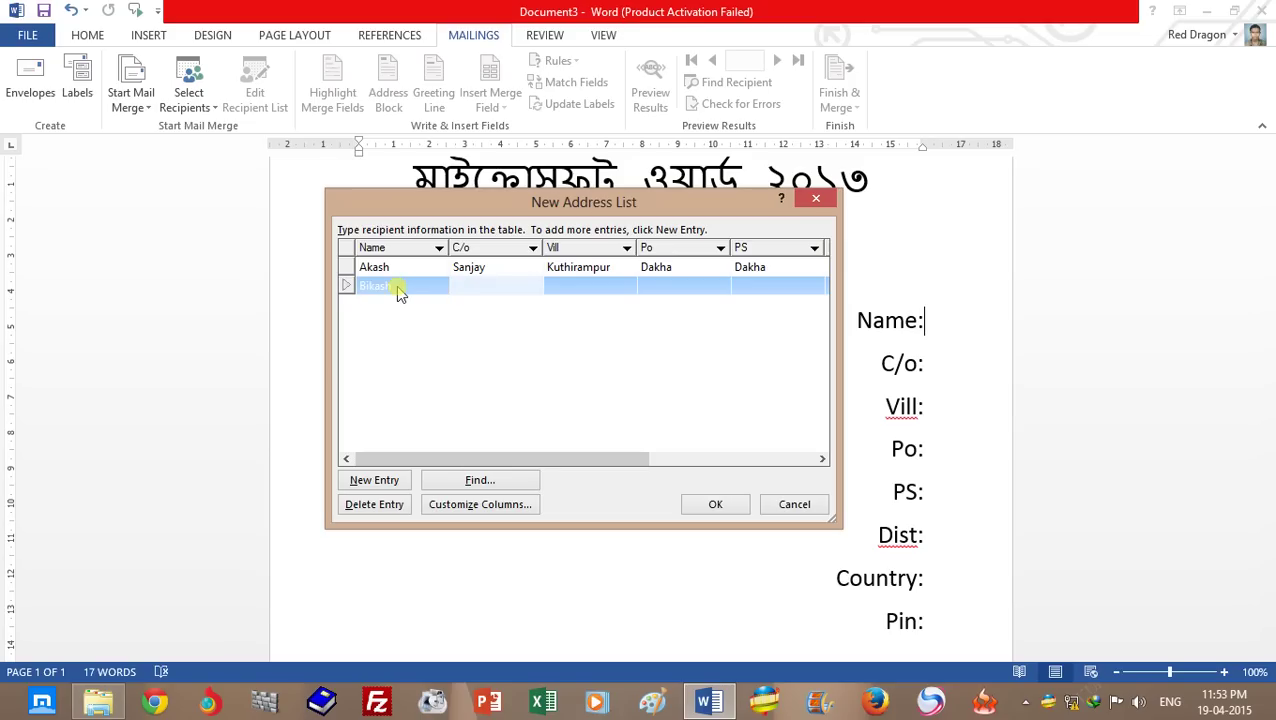
pyautogui.write('Sumit')
pyautogui.press('Tab')
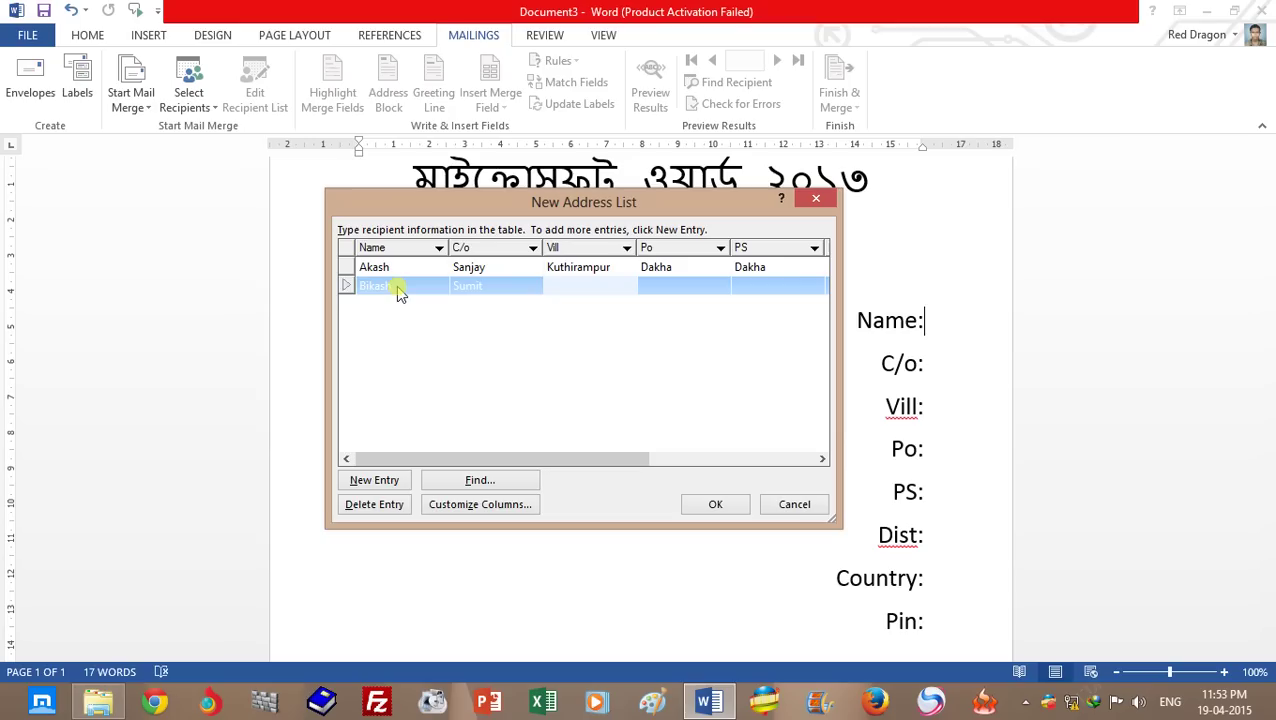
pyautogui.write('36,')
pyautogui.write(' 1A')
pyautogui.press('Tab')
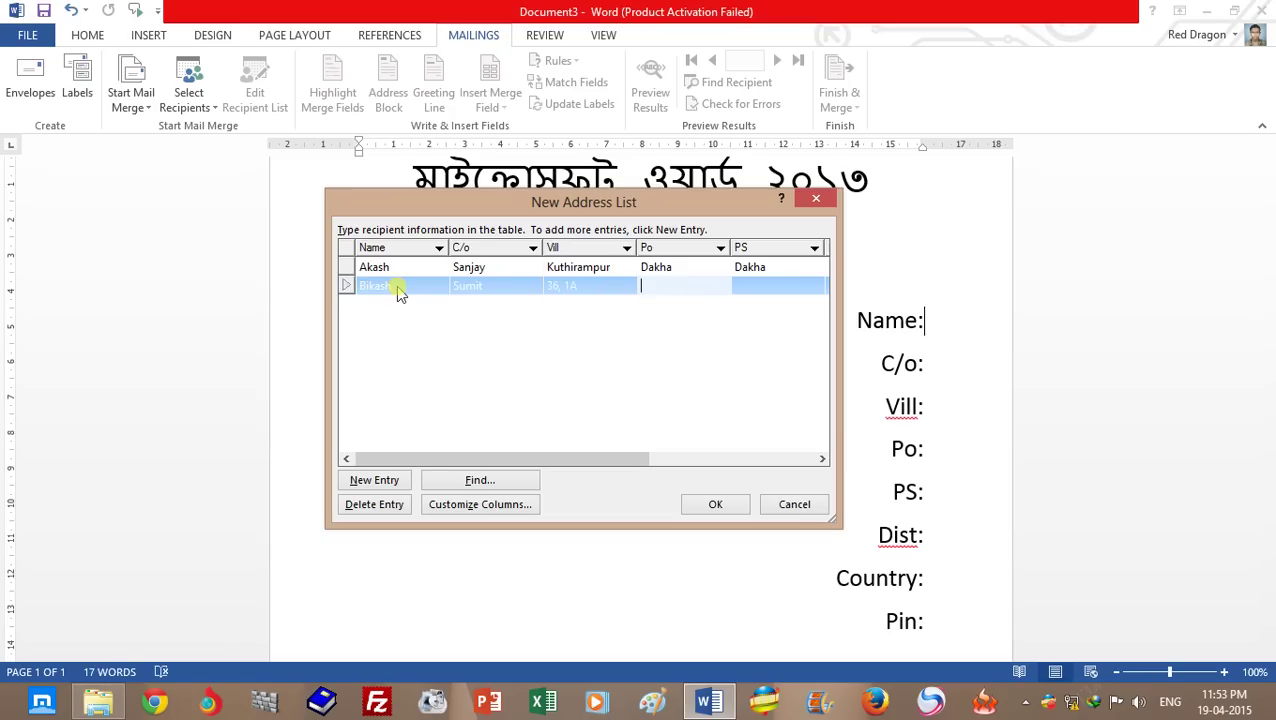
pyautogui.write('Madhupuir')
pyautogui.press('BackSpace')
pyautogui.press('BackSpace')
pyautogui.write('r')
pyautogui.press('Tab')
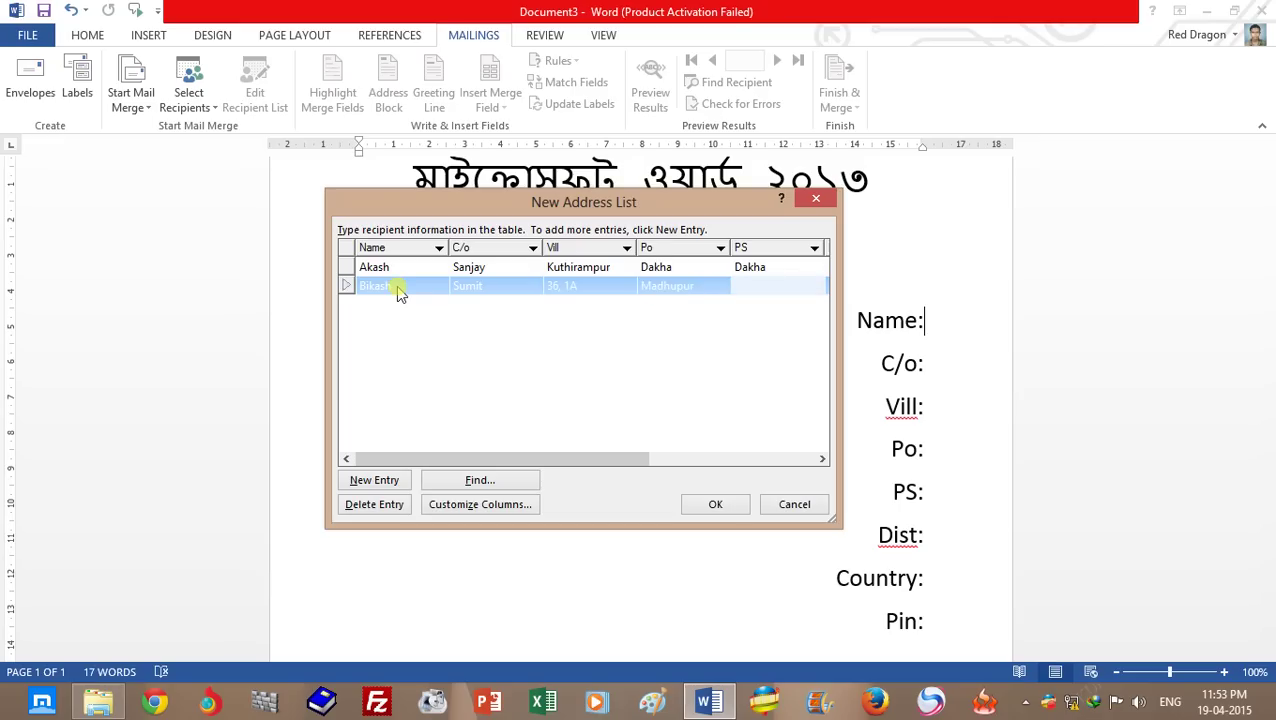
# Step: Fill in the second recipient's PS, district, country and Pin, fixing typos
pyautogui.write('Saltlake')
pyautogui.press('Tab')
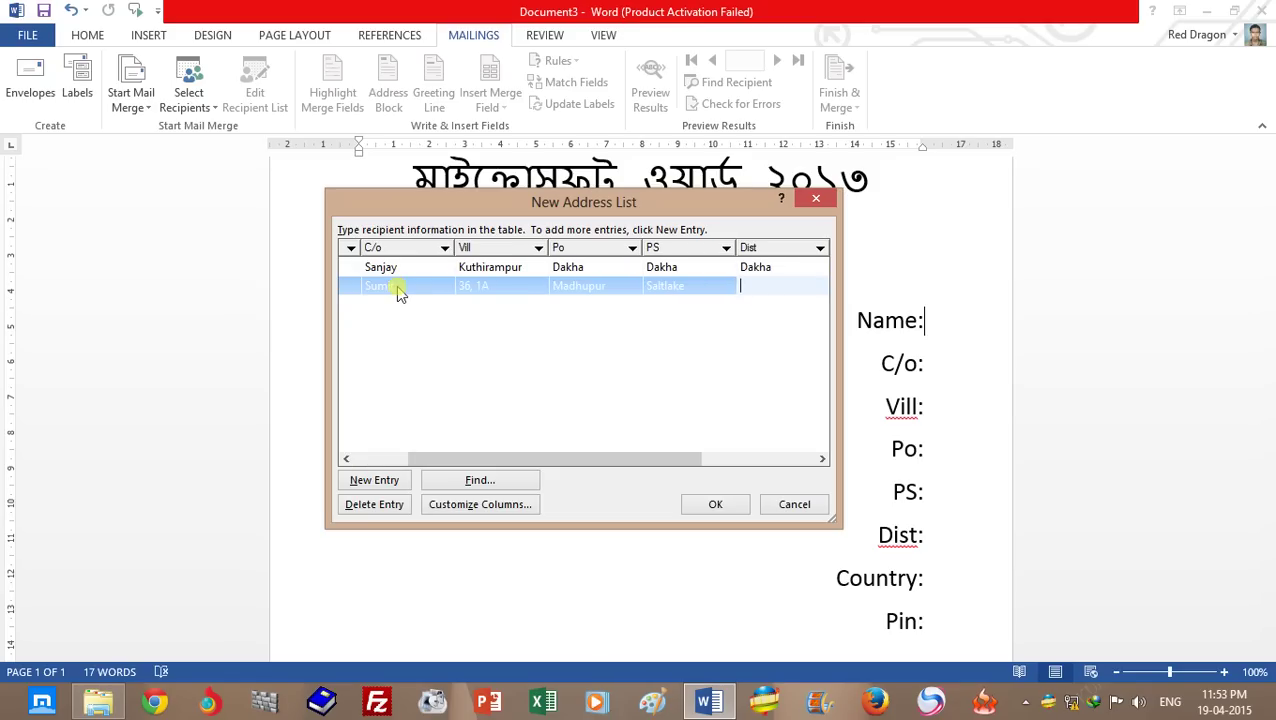
pyautogui.write('Kolka')
pyautogui.press('BackSpace')
pyautogui.press('BackSpace')
pyautogui.write('kata')
pyautogui.press('Tab')
pyautogui.write('Ko')
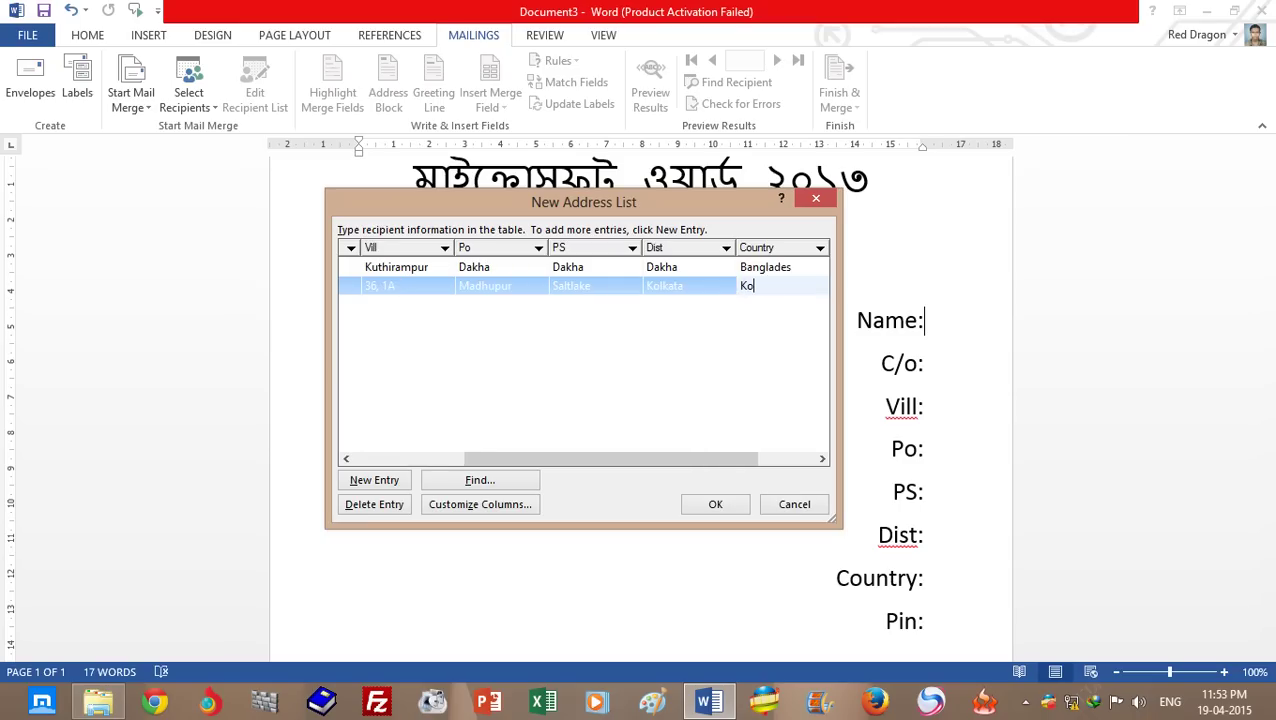
pyautogui.press('BackSpace')
pyautogui.press('BackSpace')
pyautogui.write('inda')
pyautogui.write('a')
pyautogui.press('BackSpace')
pyautogui.press('BackSpace')
pyautogui.write('ia')
pyautogui.press('Tab')
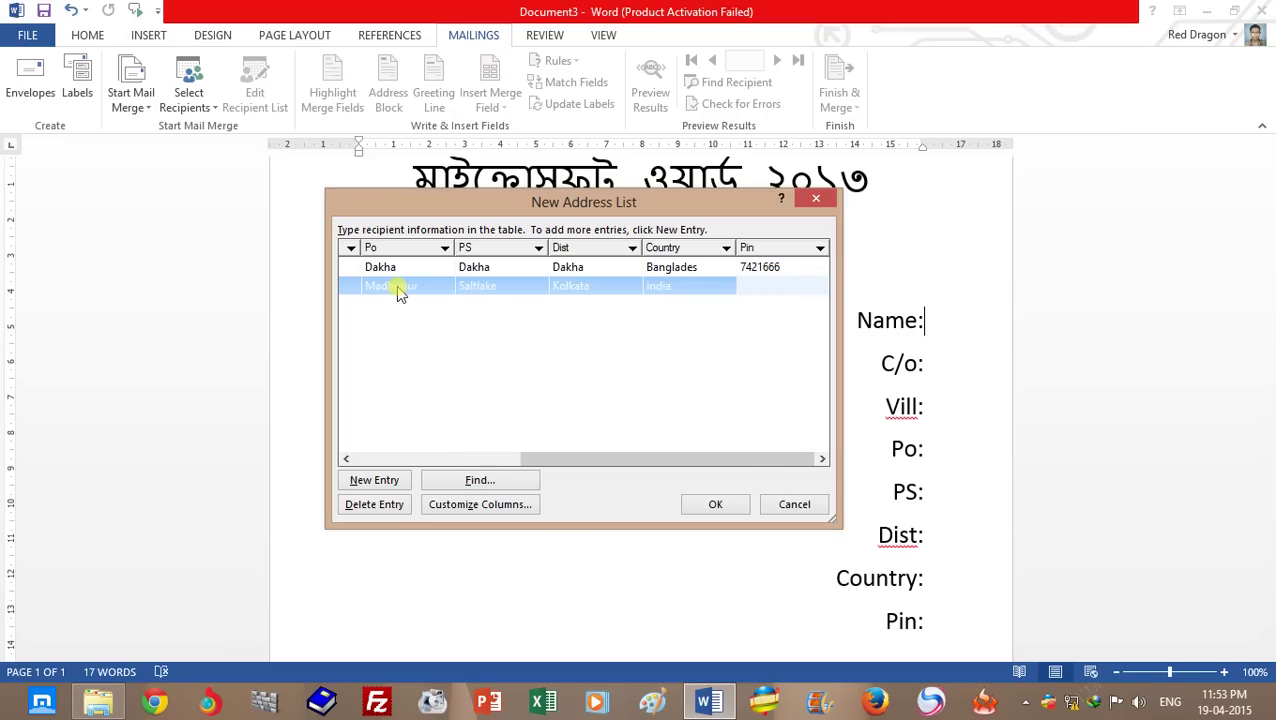
pyautogui.write('4782245')
pyautogui.moveTo(555, 458); pyautogui.dragTo(385, 450)
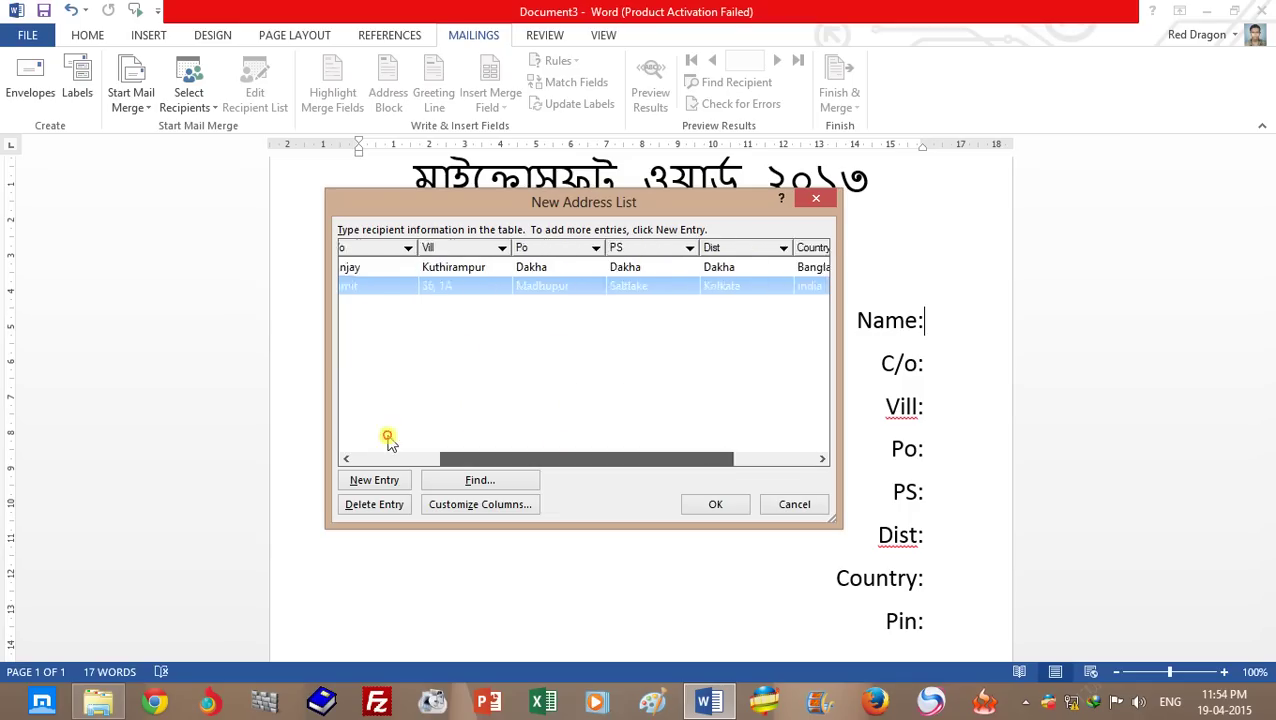
# Step: Start a third row and enter the recipient's name and corrected C/o
pyautogui.press('Tab')
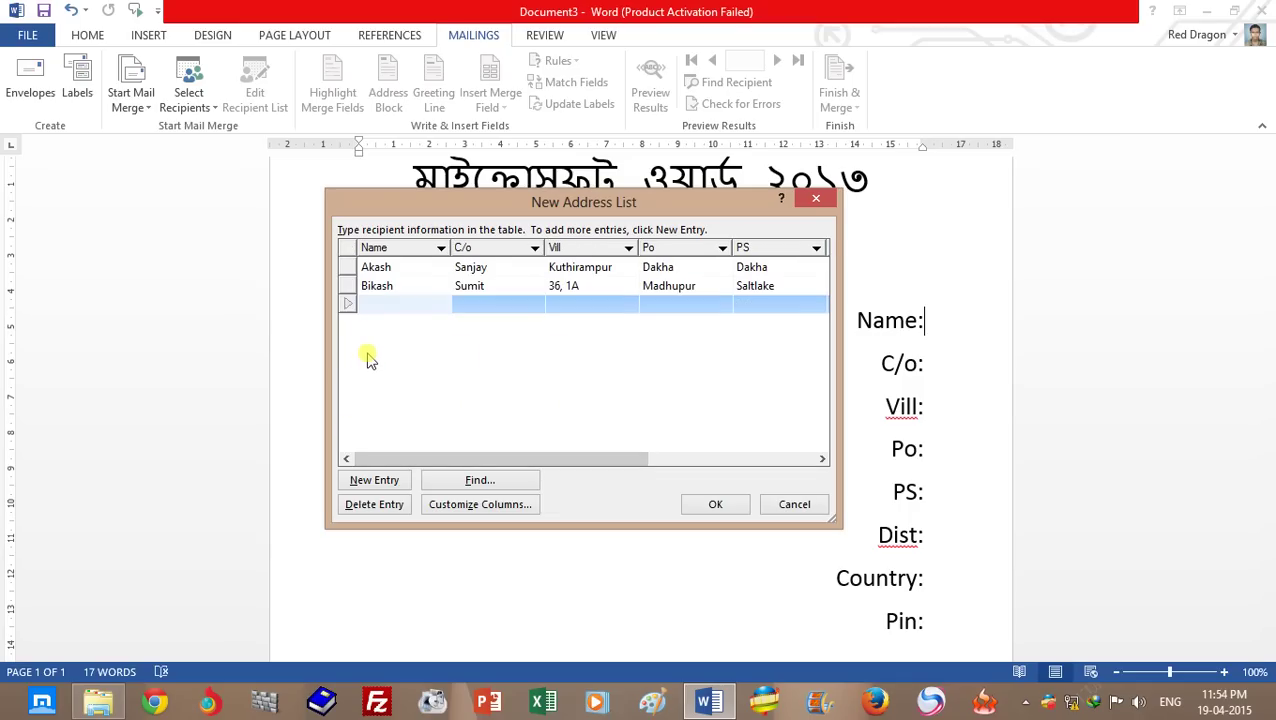
pyautogui.press('Tab')
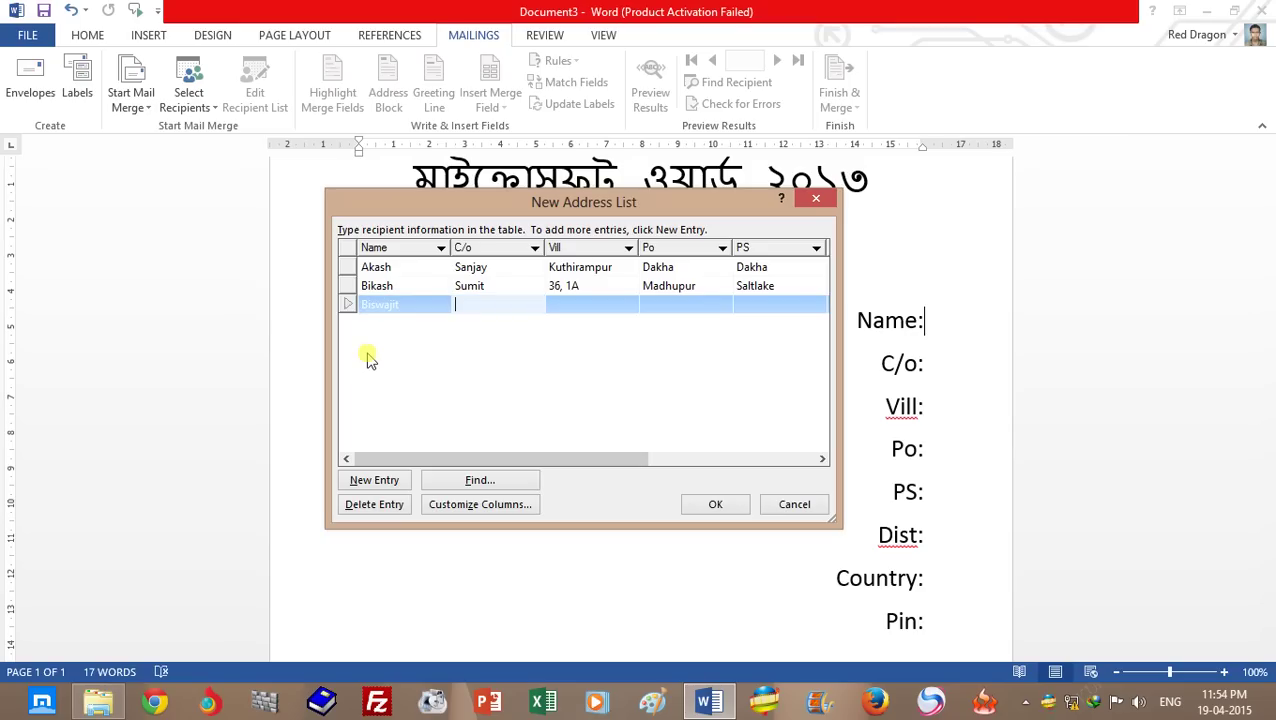
pyautogui.press('Tab')
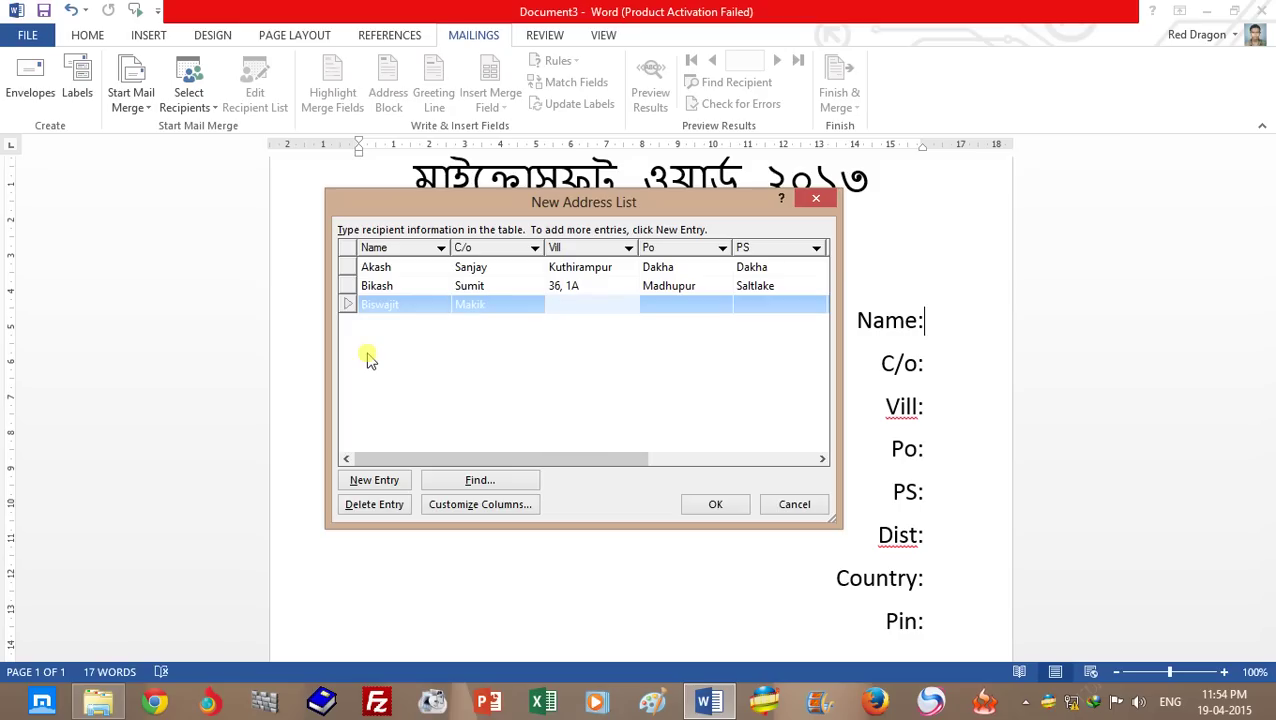
pyautogui.click(492, 304)
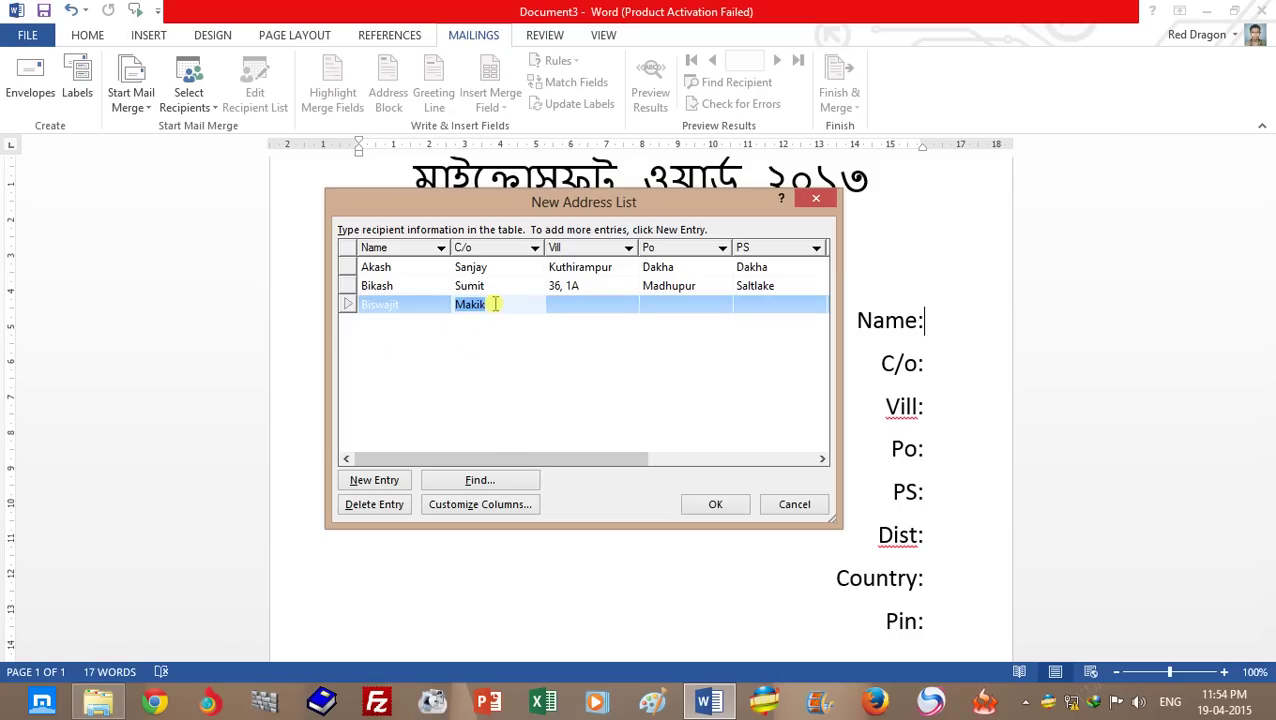
pyautogui.write('Na')
pyautogui.press('BackSpace')
pyautogui.write('aj')
pyautogui.write('mul')
pyautogui.click(493, 311)
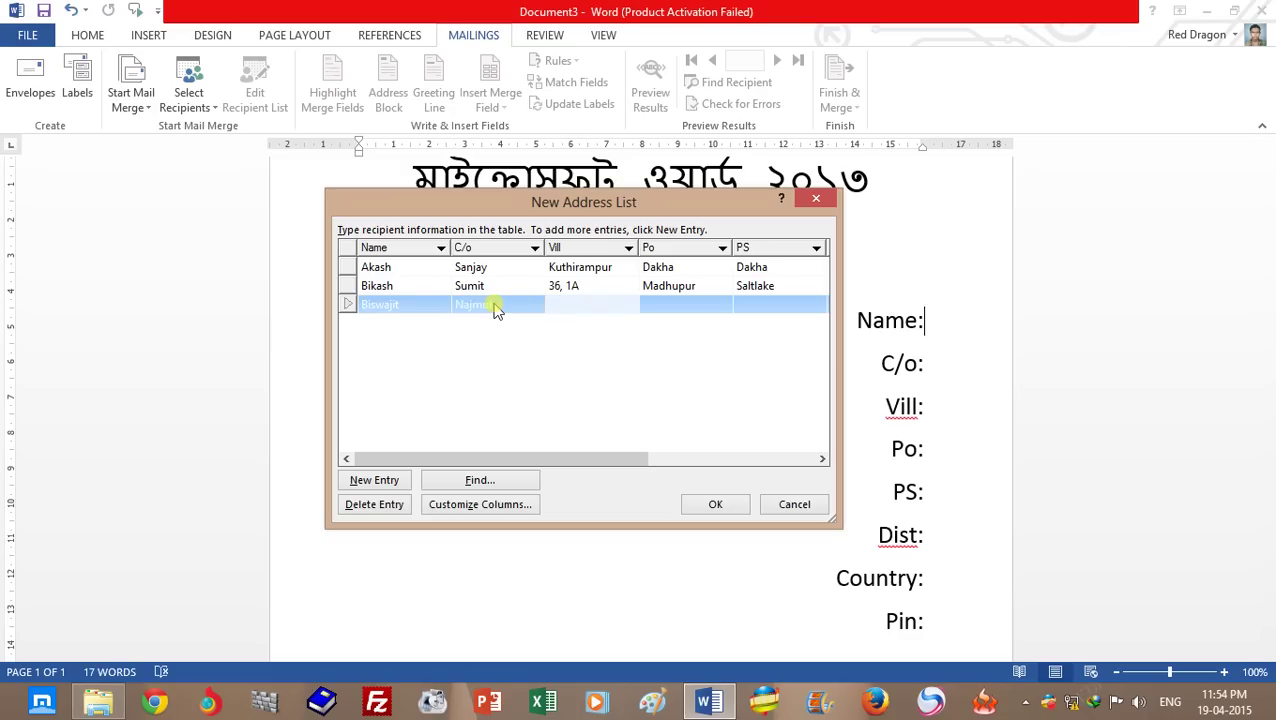
# Step: Fill in the third recipient's village, post office and PS, advancing through Country and Pin
pyautogui.press('Tab')
pyautogui.write('A')
pyautogui.press('BackSpace')
pyautogui.write('Kamarpukur')
pyautogui.press('Tab')
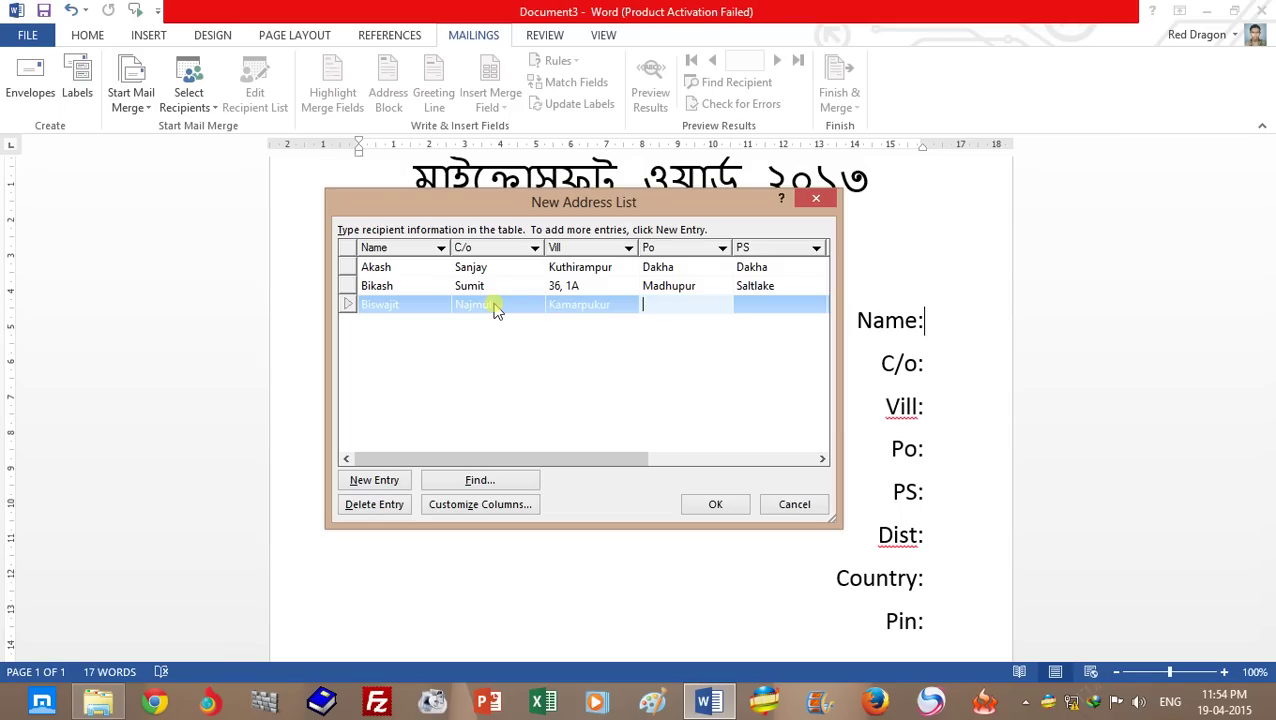
pyautogui.write('Talapha')
pyautogui.press('BackSpace')
pyautogui.press('BackSpace')
pyautogui.write('ahar')
pyautogui.press('Tab')
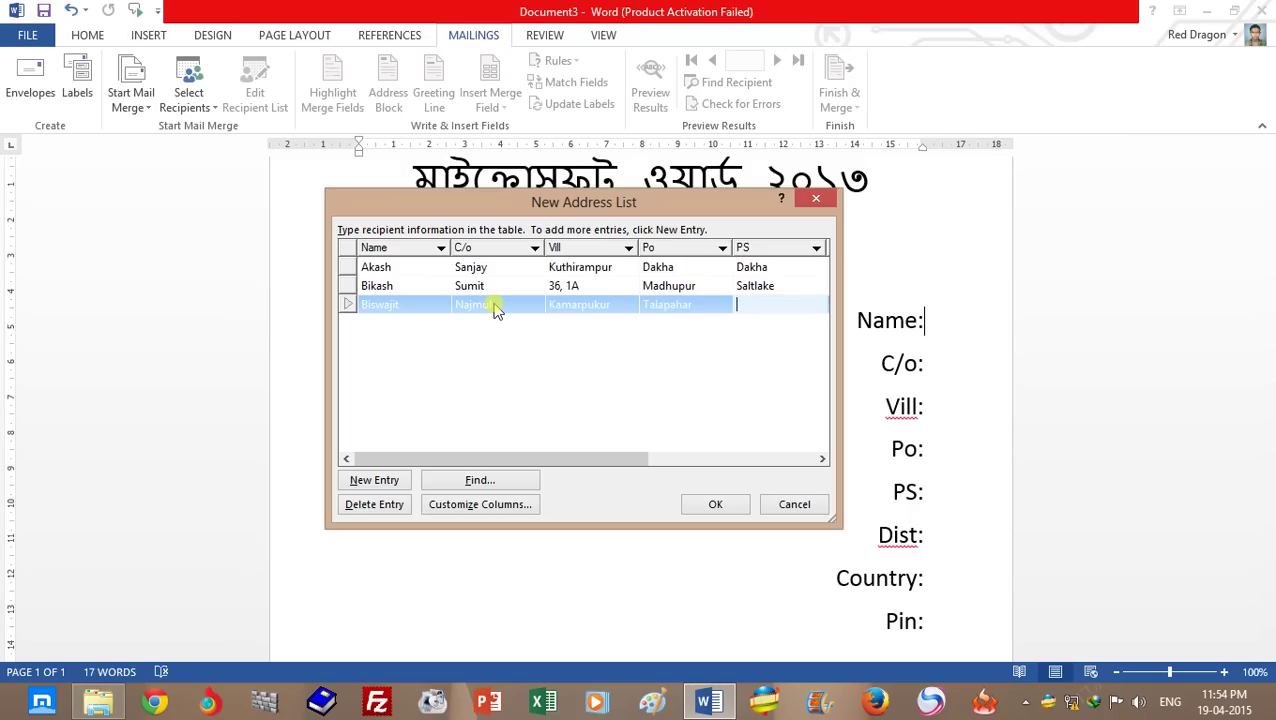
pyautogui.write('Khagra')
pyautogui.write('Maldah')
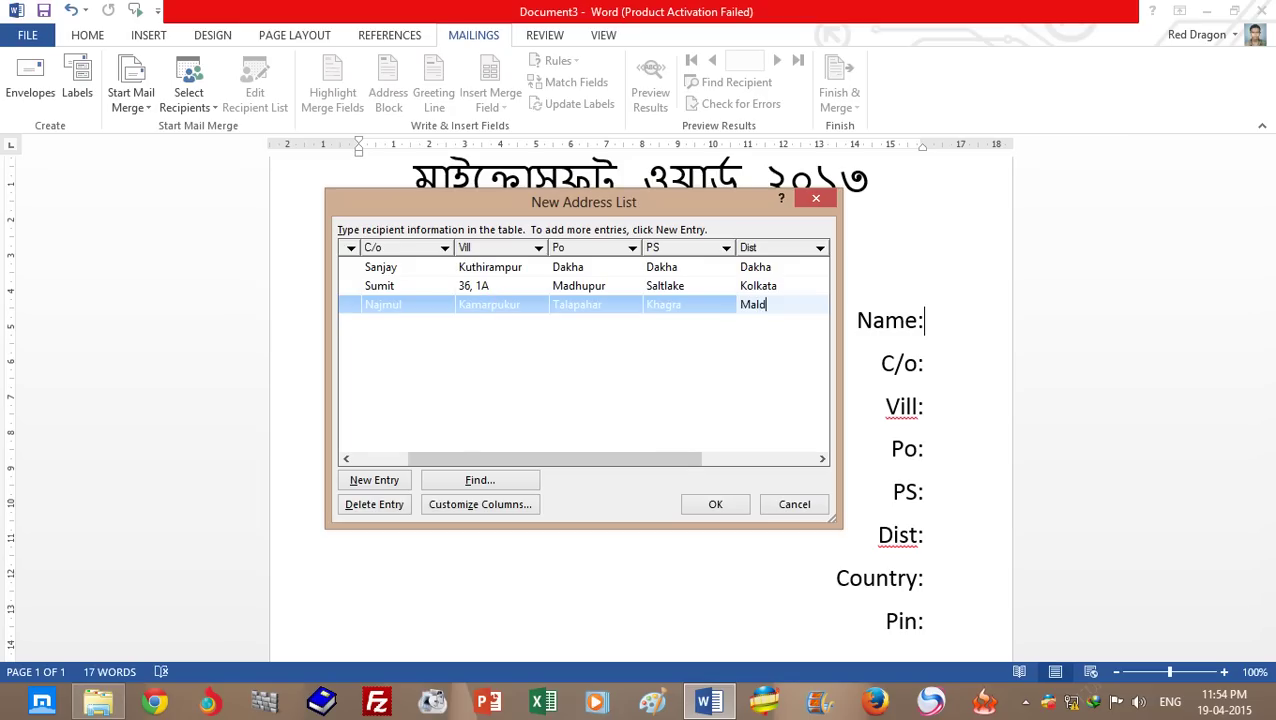
pyautogui.press('Tab')
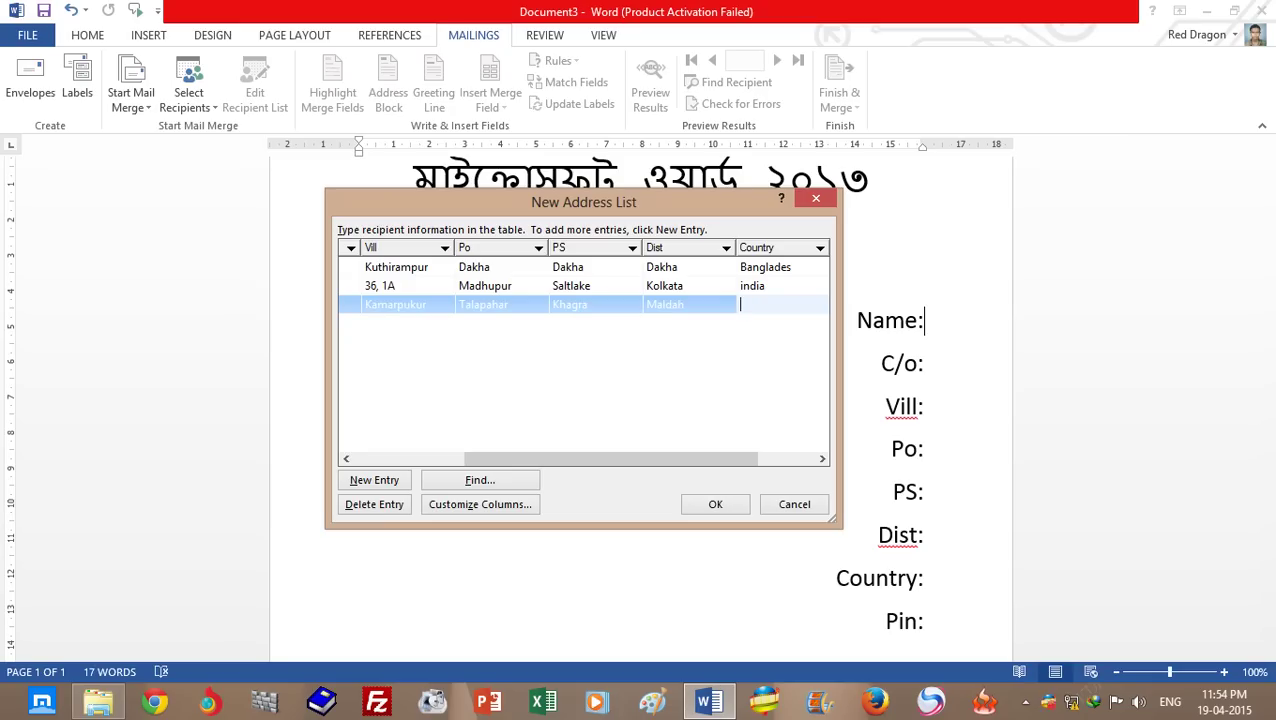
pyautogui.write('india')
pyautogui.press('Tab')
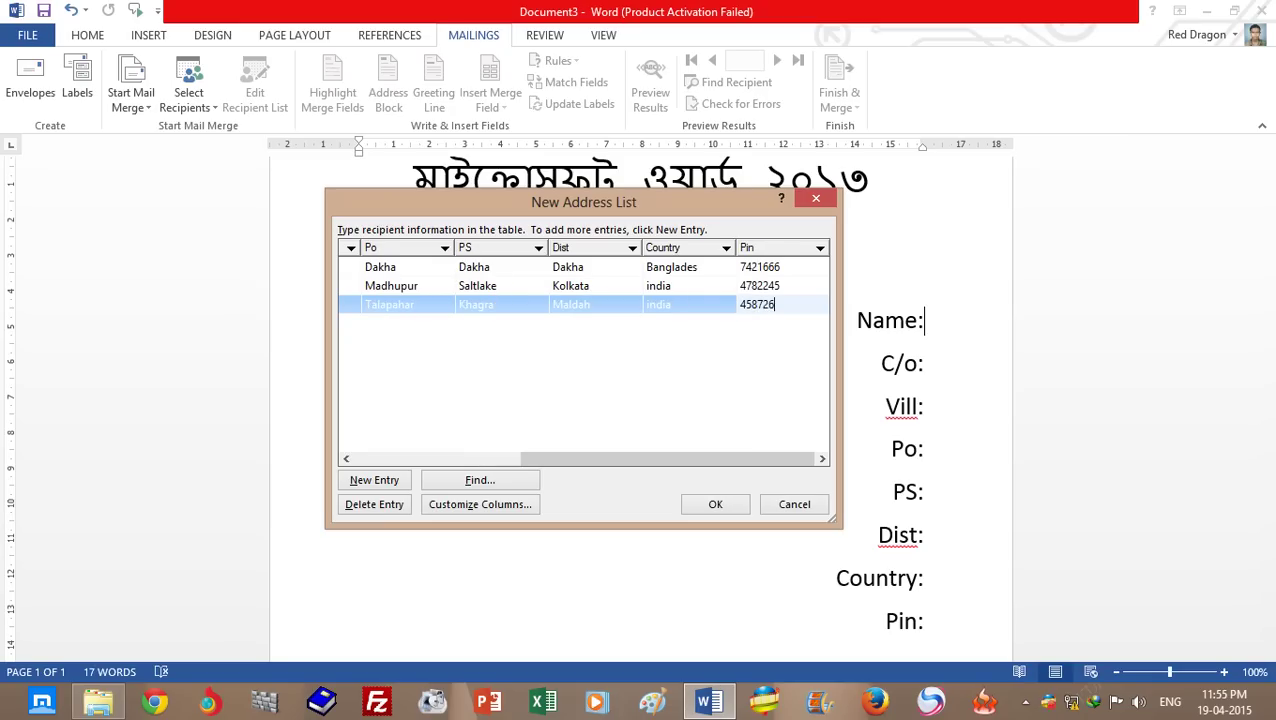
# Step: Close the address list and save it as 'My Address' in My Data Sources
pyautogui.click(713, 506)
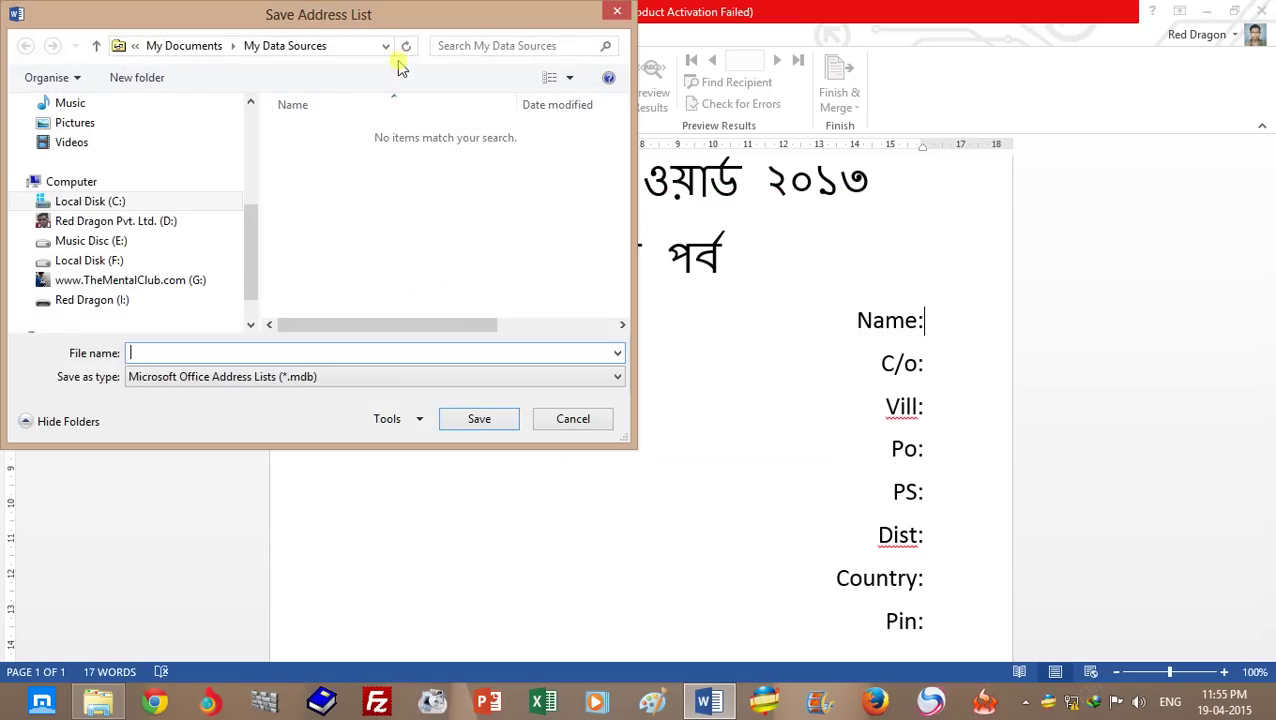
pyautogui.moveTo(376, 23); pyautogui.dragTo(786, 134)
pyautogui.click(684, 462)
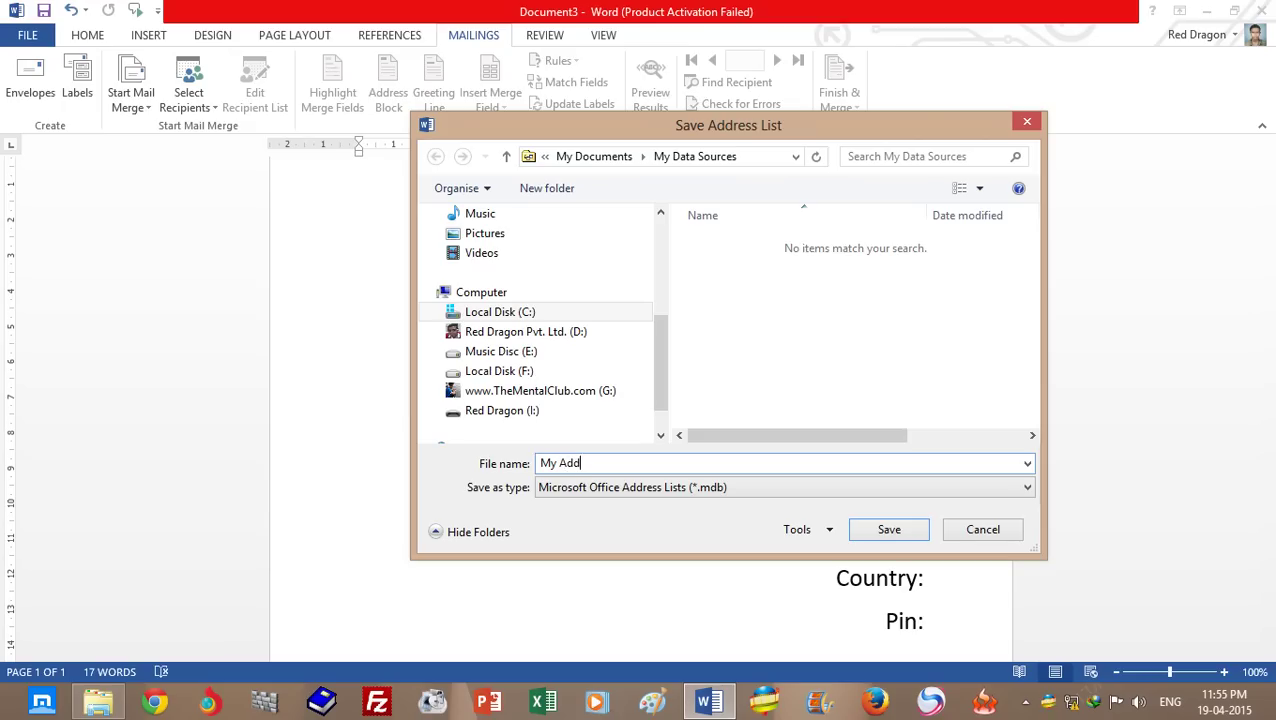
pyautogui.click(871, 538)
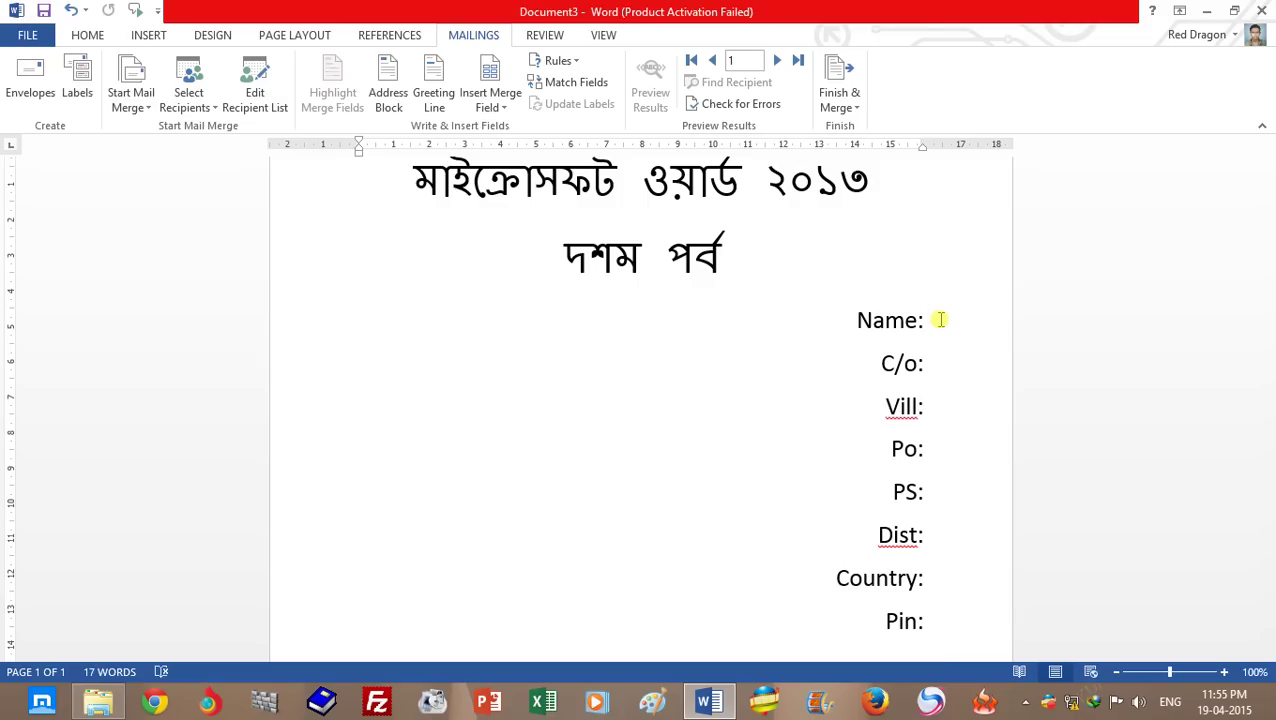
pyautogui.click(263, 93)
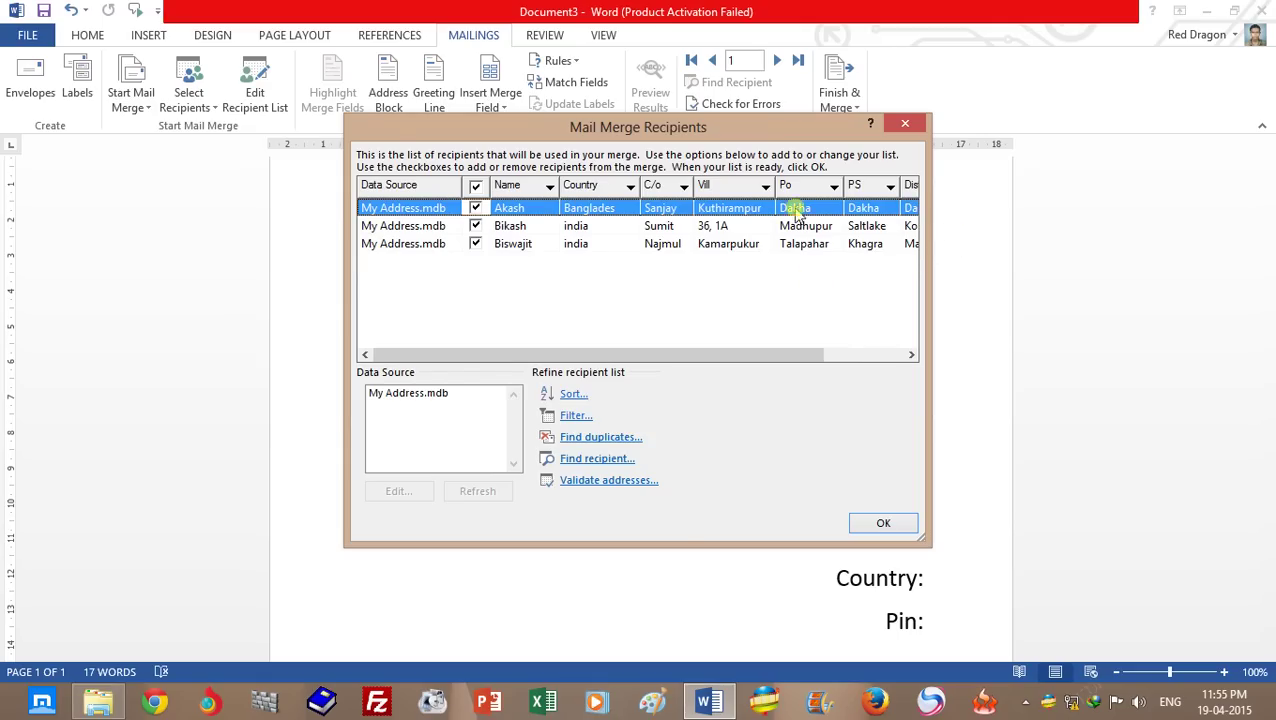
pyautogui.click(421, 395)
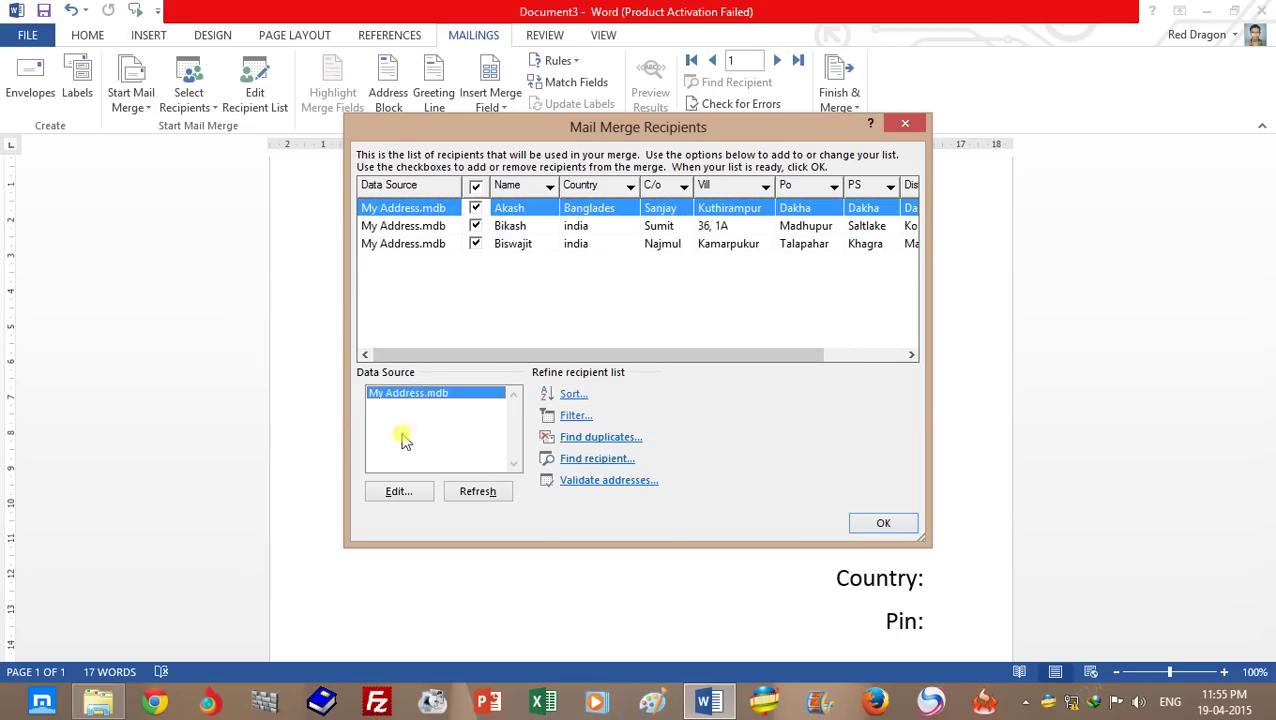
pyautogui.click(386, 491)
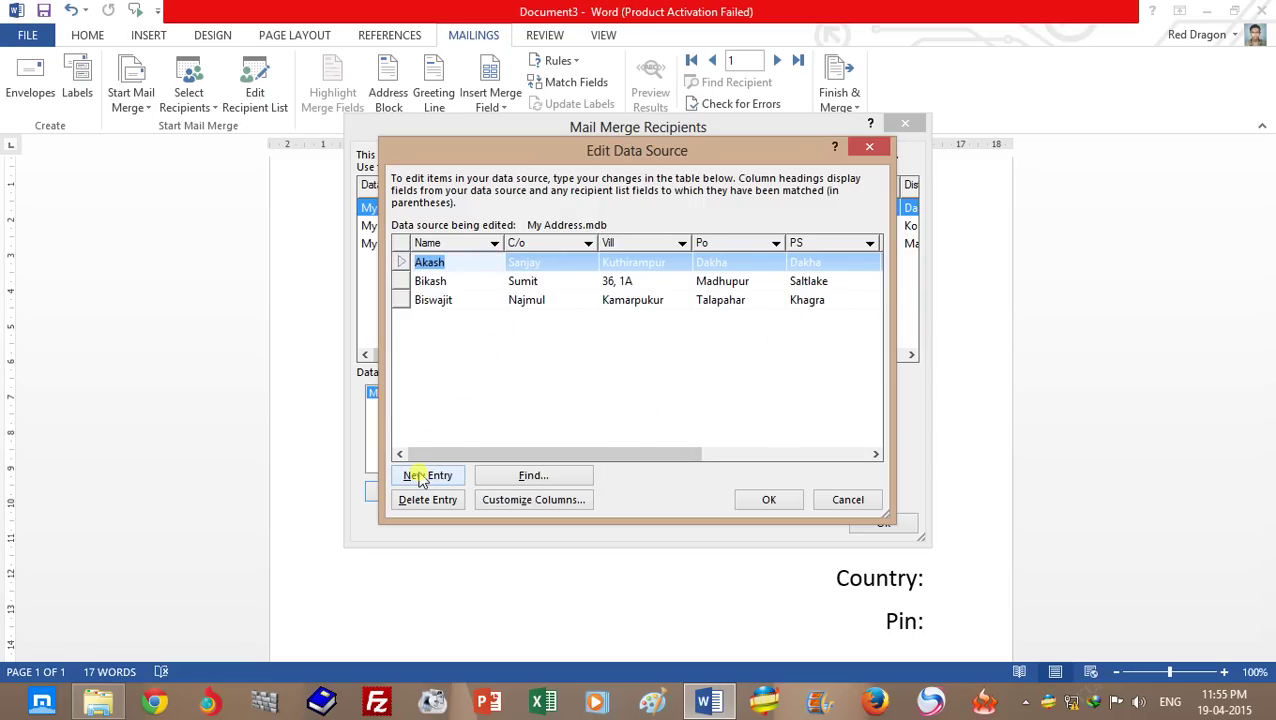
pyautogui.click(558, 300)
pyautogui.click(632, 300)
pyautogui.click(658, 264)
pyautogui.click(733, 266)
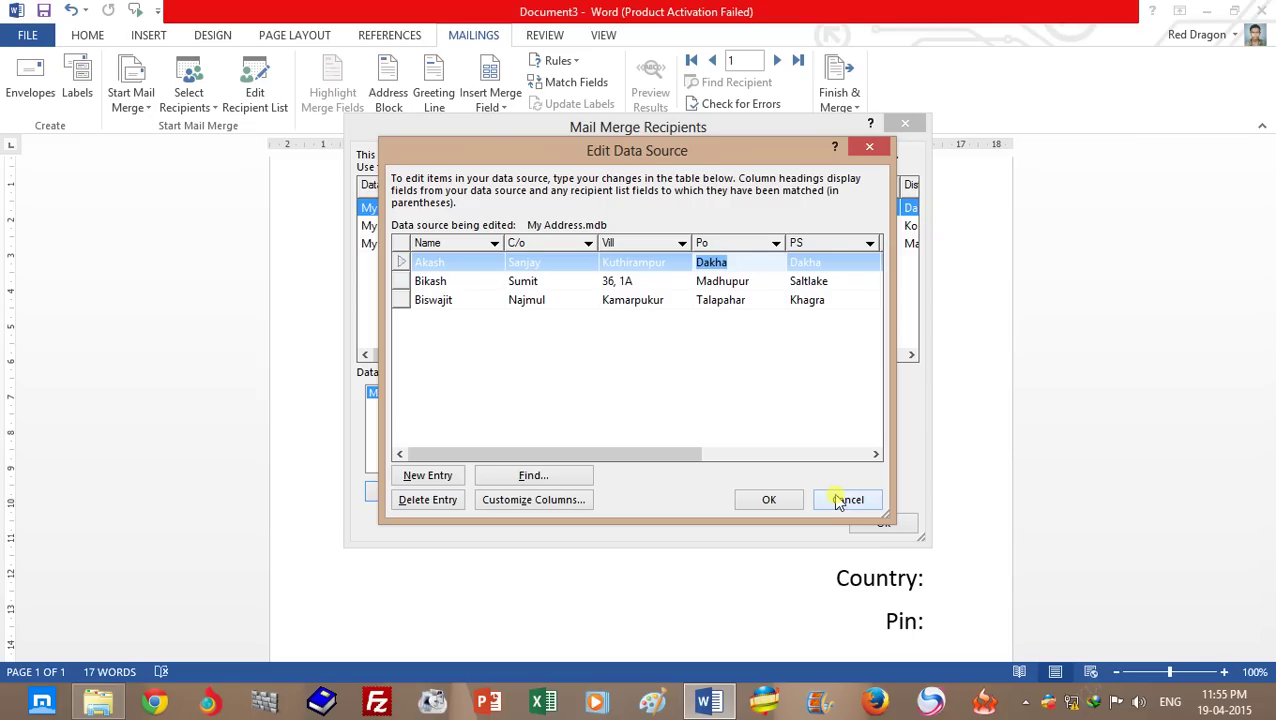
pyautogui.click(838, 500)
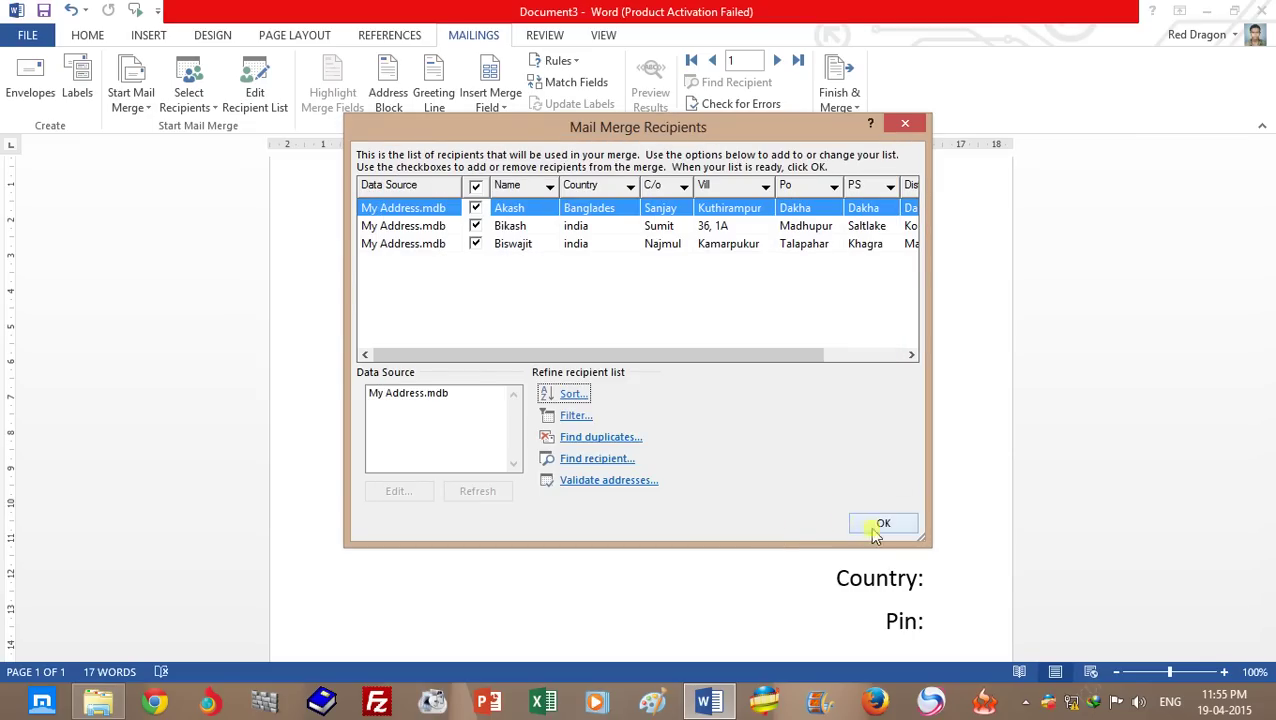
pyautogui.click(882, 525)
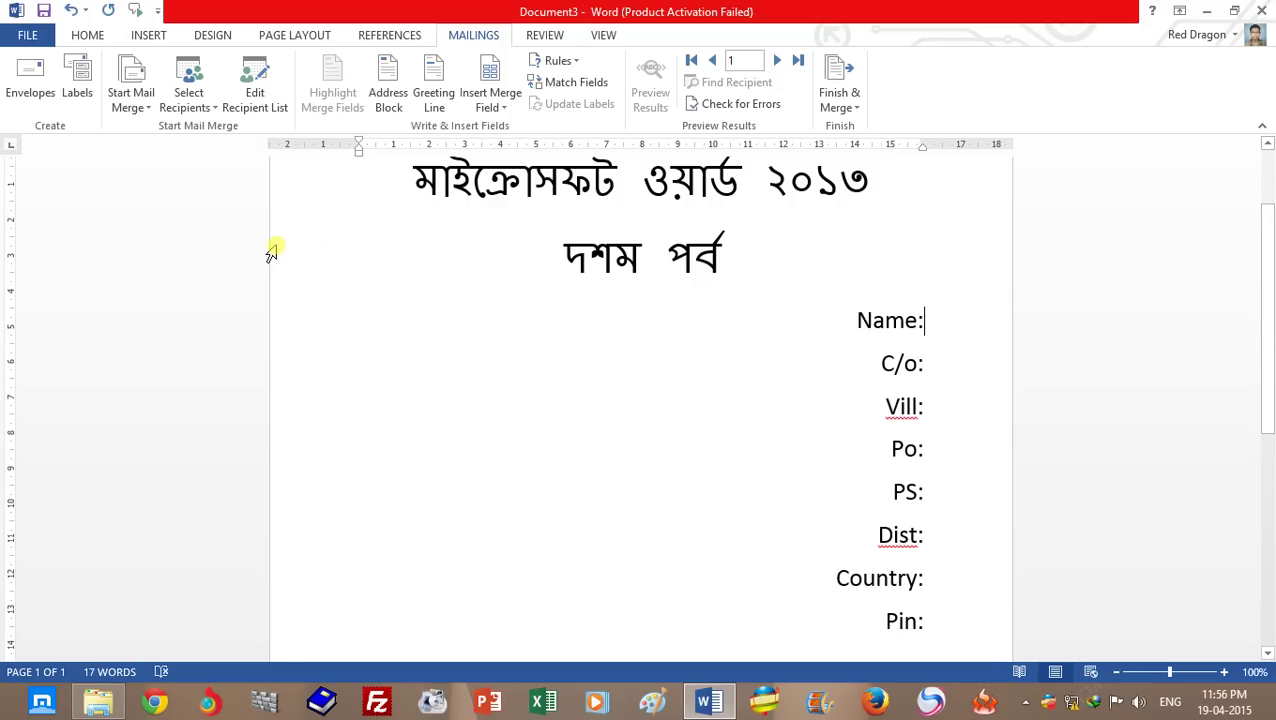
# Step: Review the Start Mail Merge and Select Recipients menu options
pyautogui.click(136, 115)
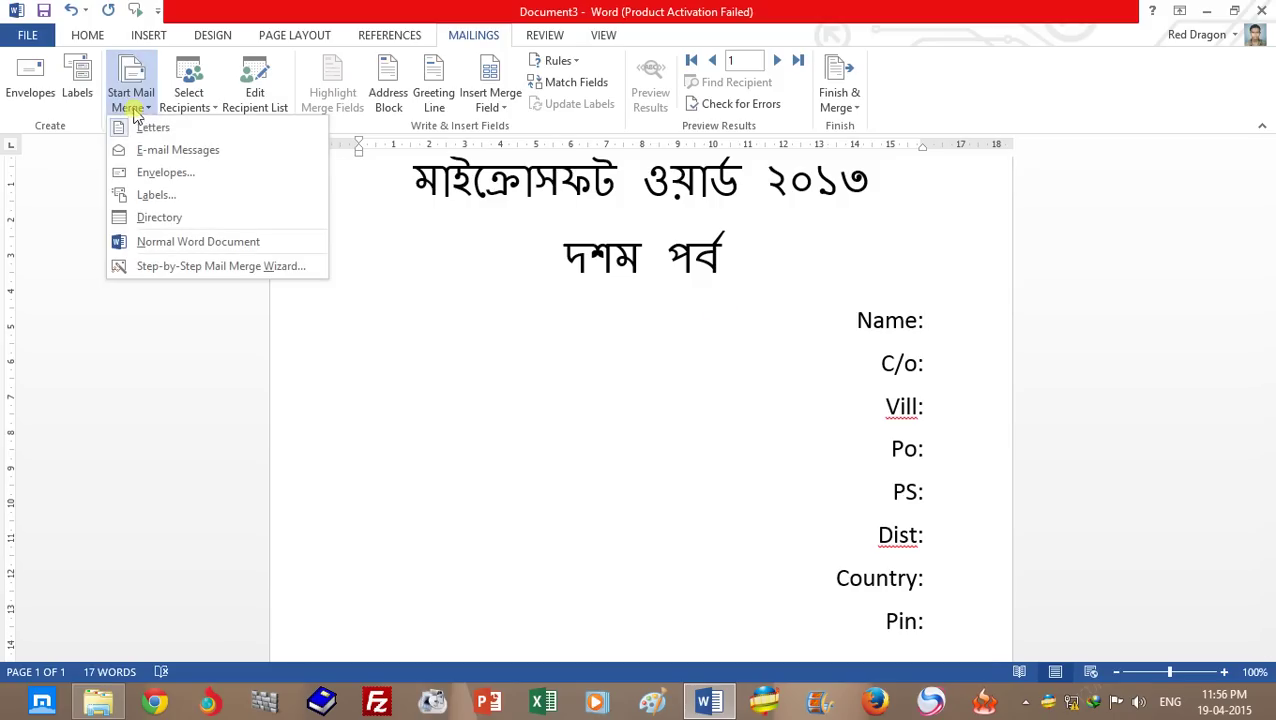
pyautogui.press('Escape')
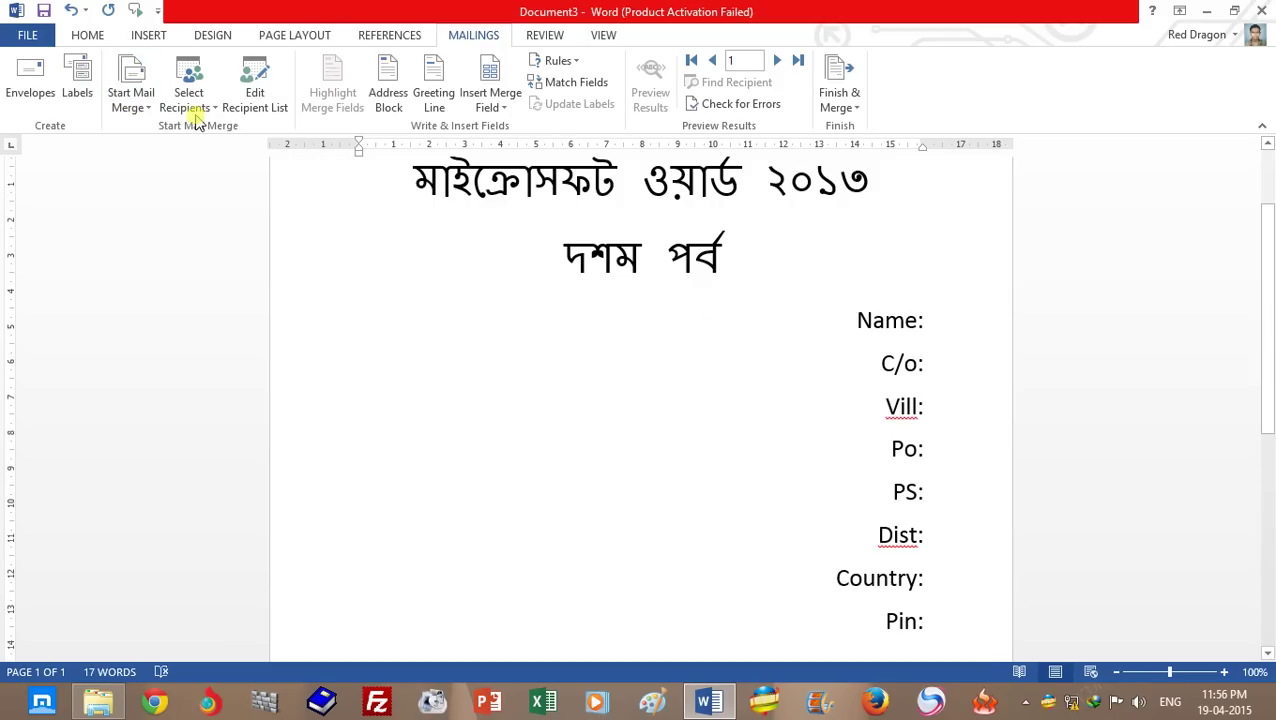
pyautogui.click(190, 107)
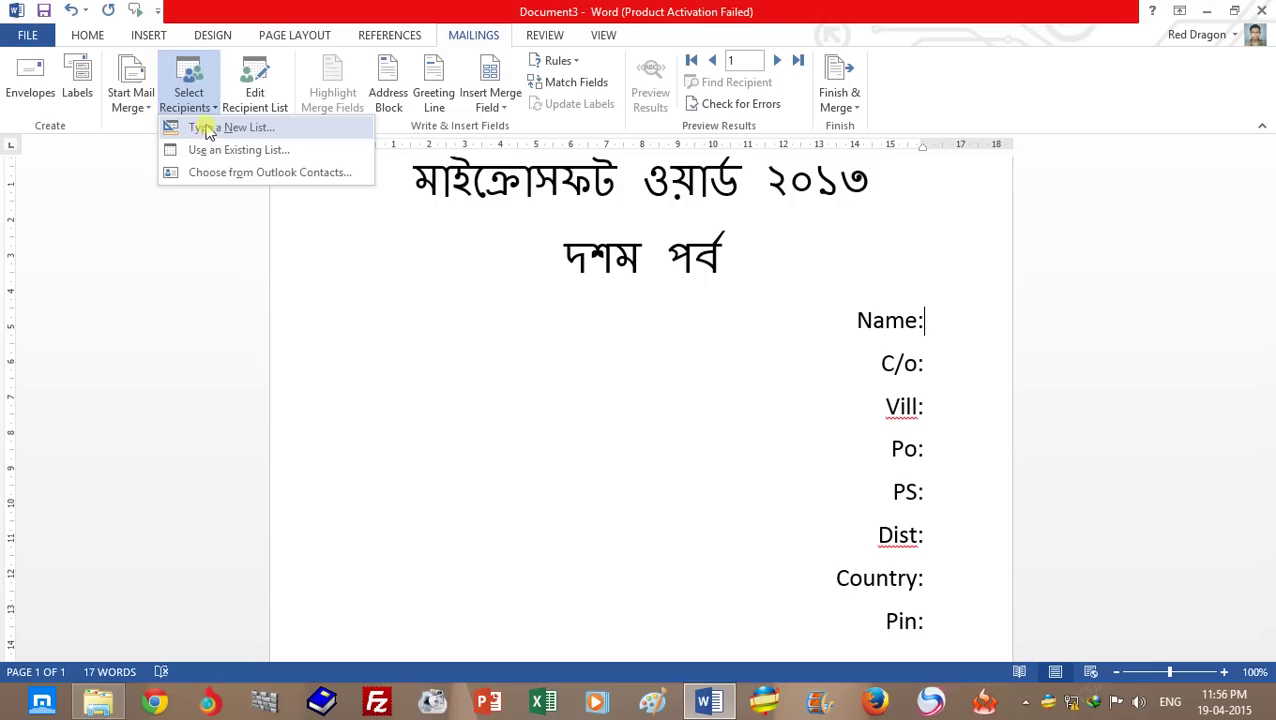
pyautogui.click(200, 105)
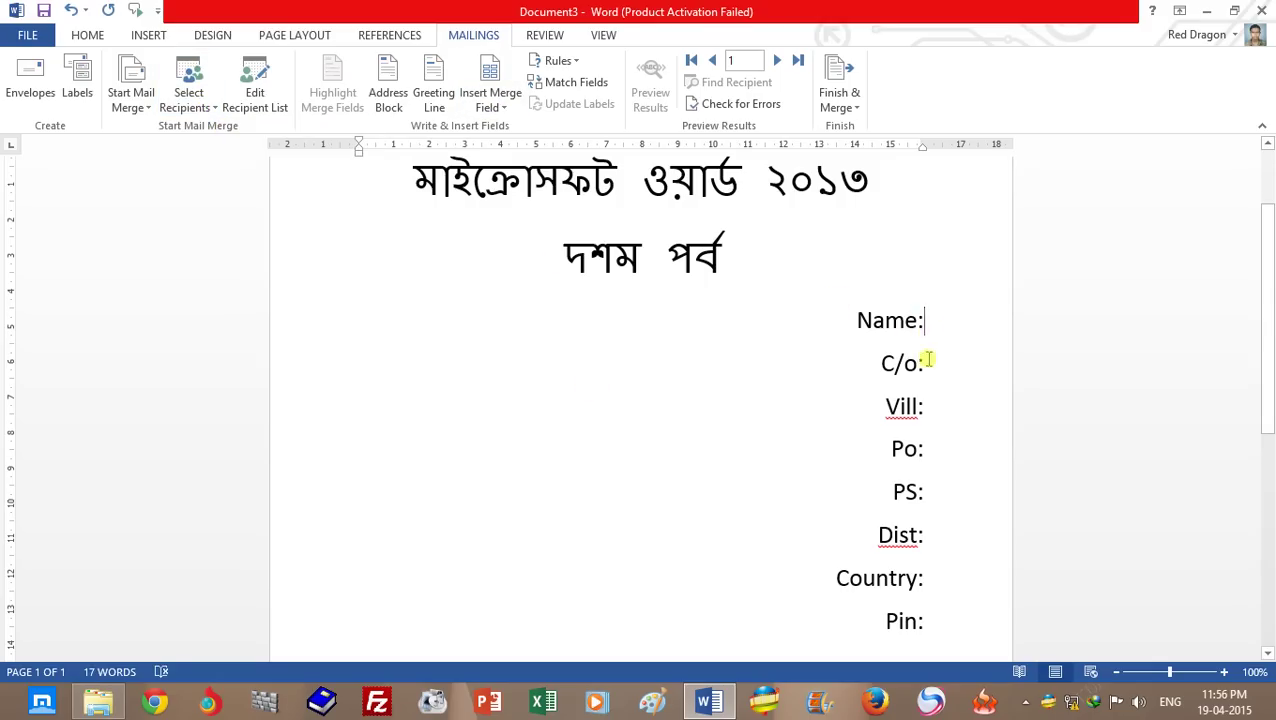
# Step: Place the insertion point right after the Name: label
pyautogui.click(930, 399)
pyautogui.click(929, 451)
pyautogui.click(931, 375)
pyautogui.click(932, 334)
# Step: Insert the «Name», «Co», «Vill» and «Po» merge fields after their labels
pyautogui.click(490, 106)
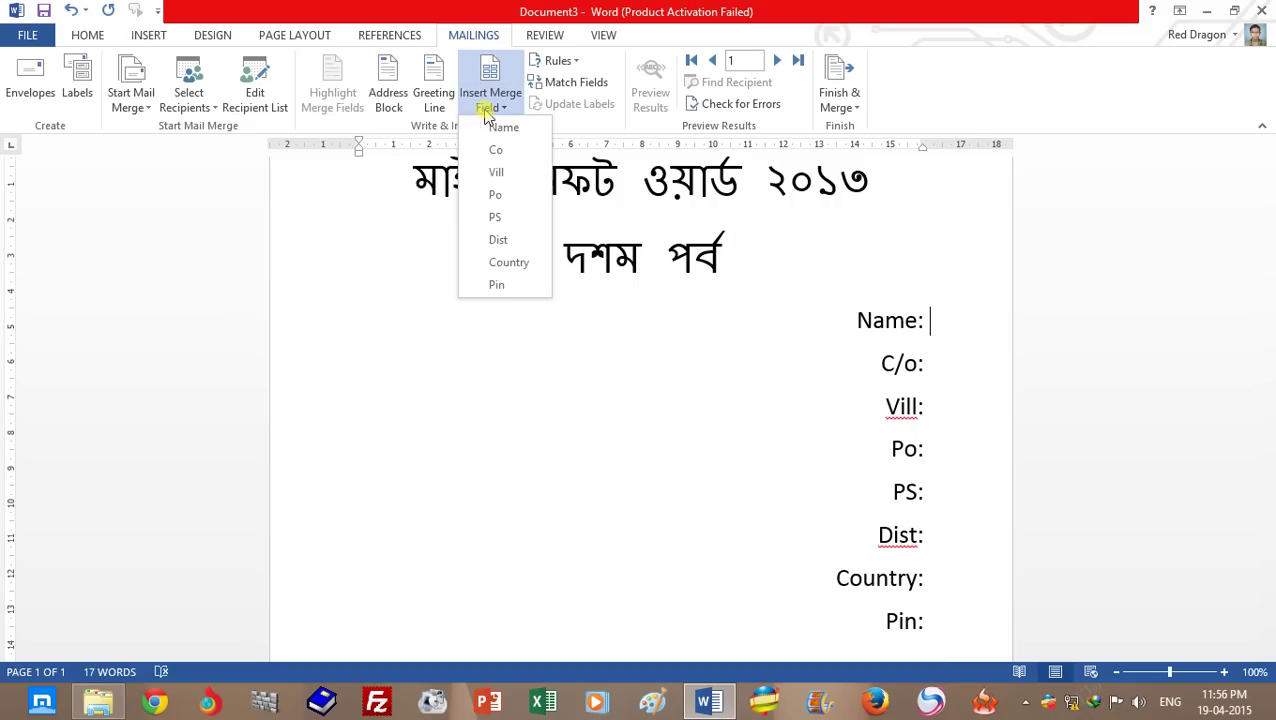
pyautogui.click(503, 136)
pyautogui.click(947, 372)
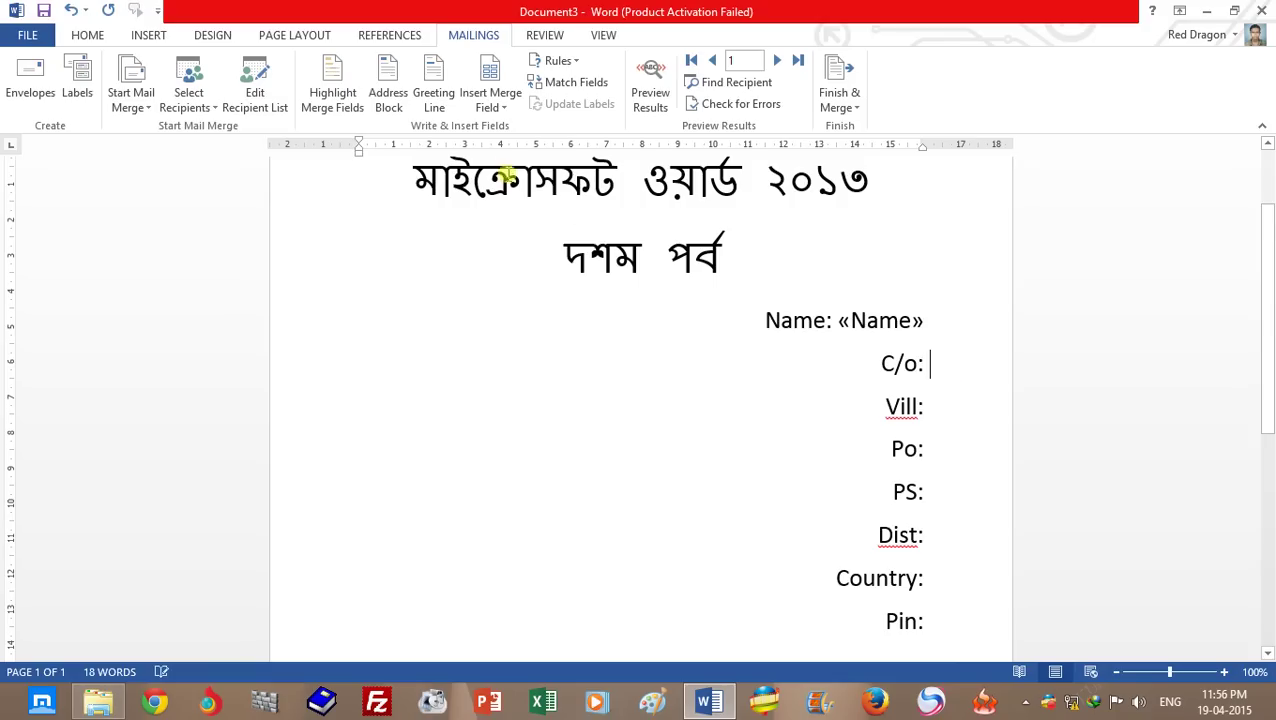
pyautogui.click(490, 108)
pyautogui.click(510, 148)
pyautogui.click(966, 408)
pyautogui.click(490, 108)
pyautogui.click(497, 172)
pyautogui.click(934, 452)
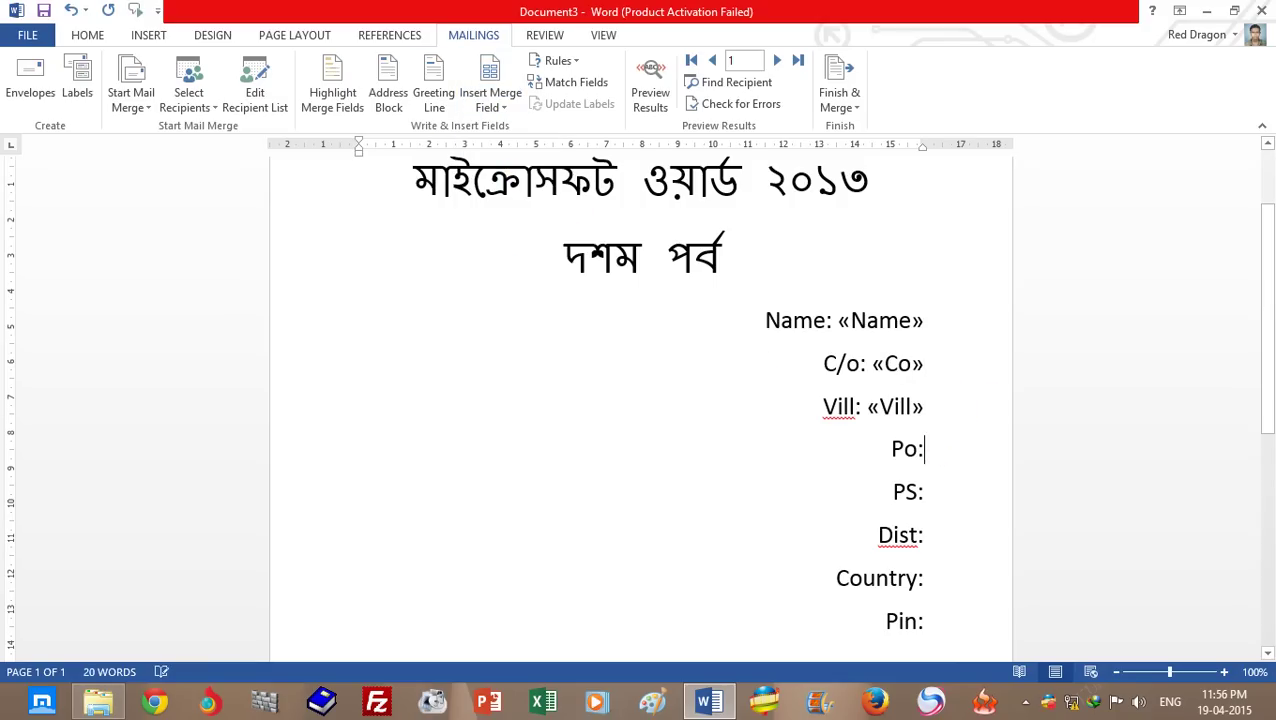
pyautogui.click(490, 108)
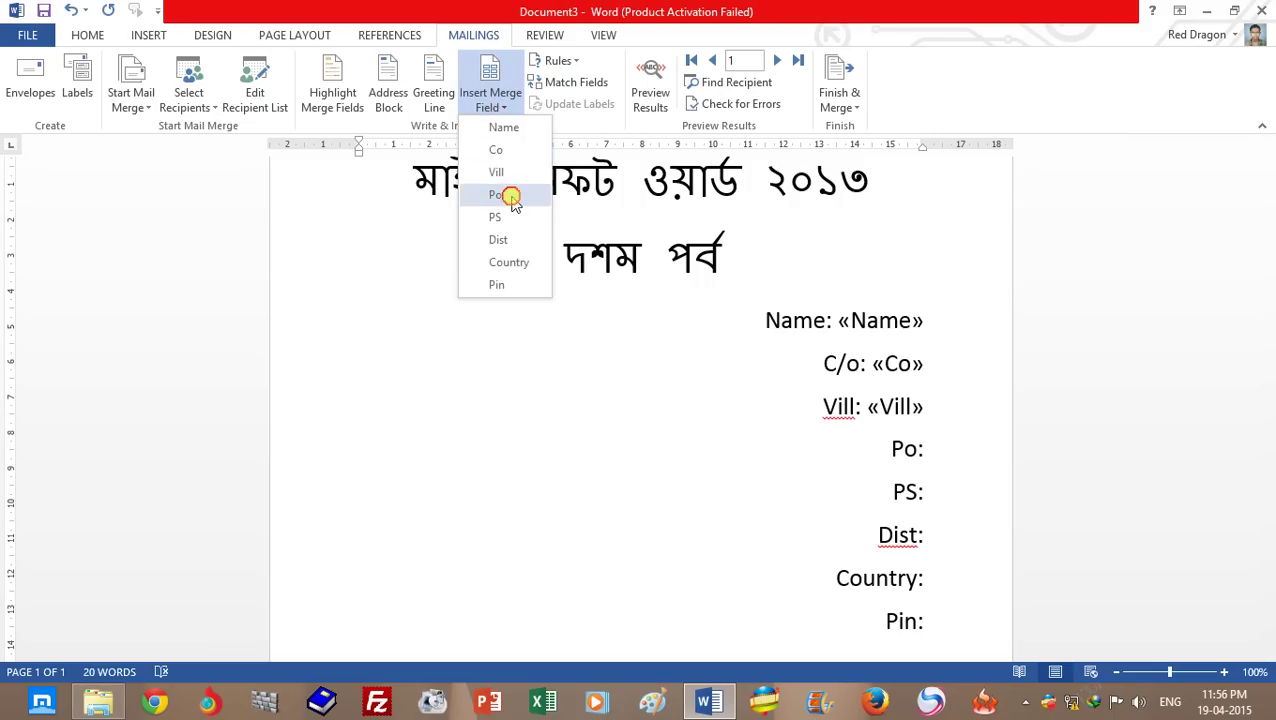
pyautogui.click(510, 198)
# Step: Insert the «PS», «Dist», «Country» and «Pin» merge fields after their labels
pyautogui.click(942, 492)
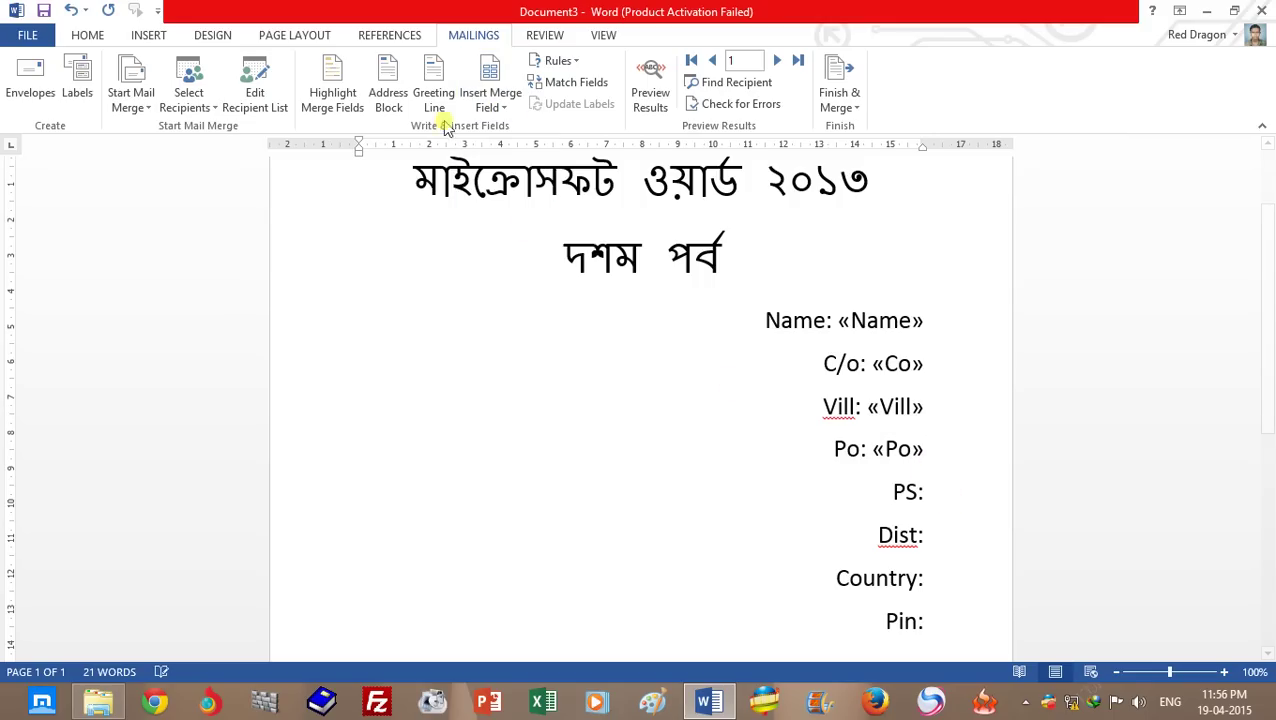
pyautogui.click(517, 114)
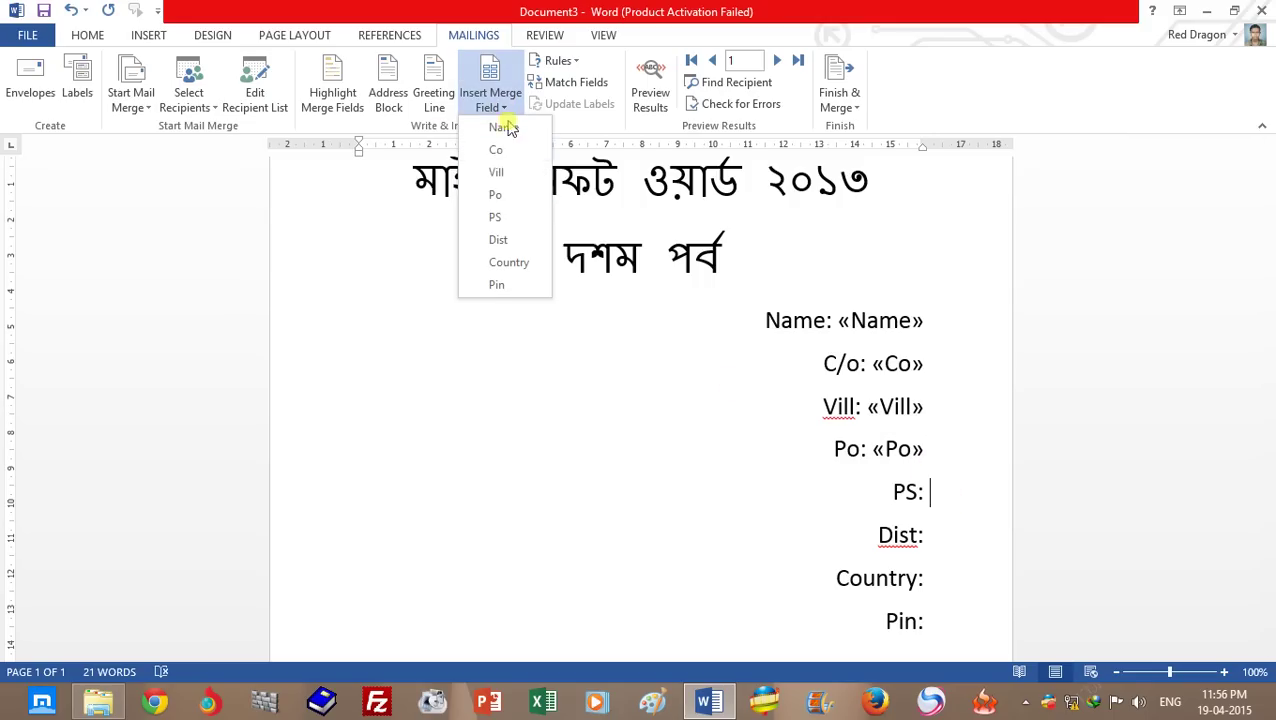
pyautogui.click(503, 216)
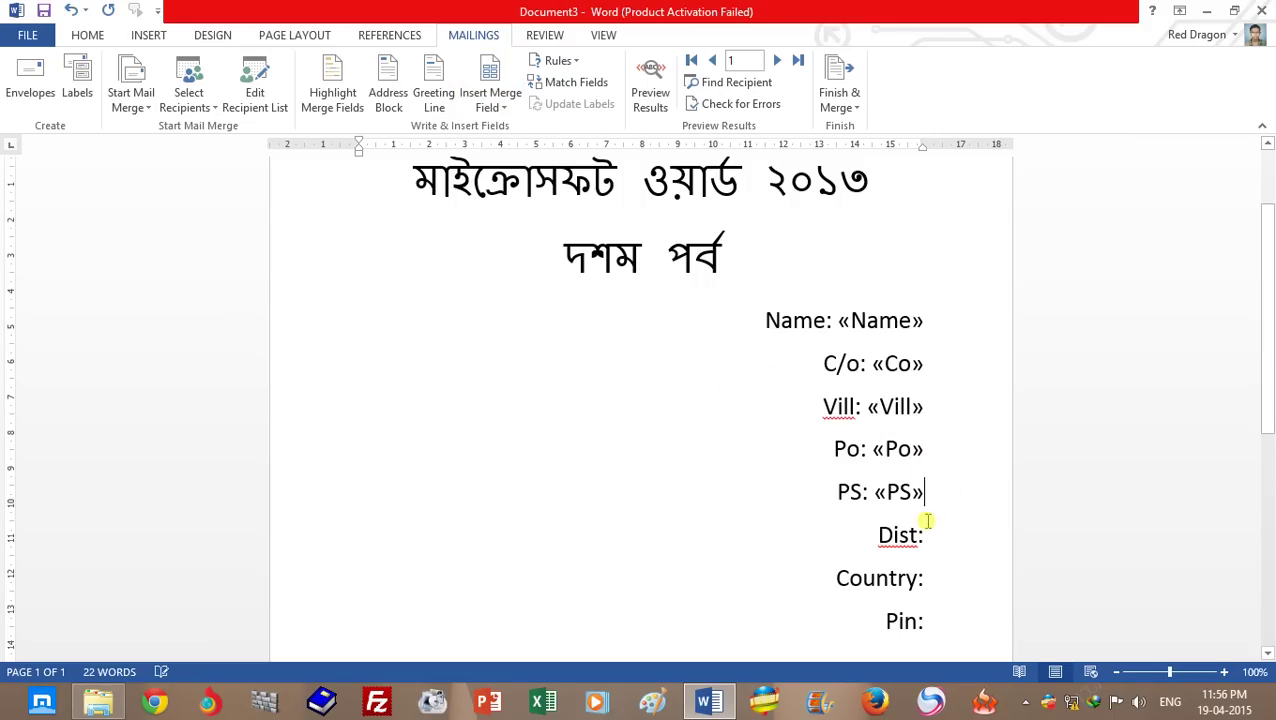
pyautogui.click(488, 110)
pyautogui.click(500, 239)
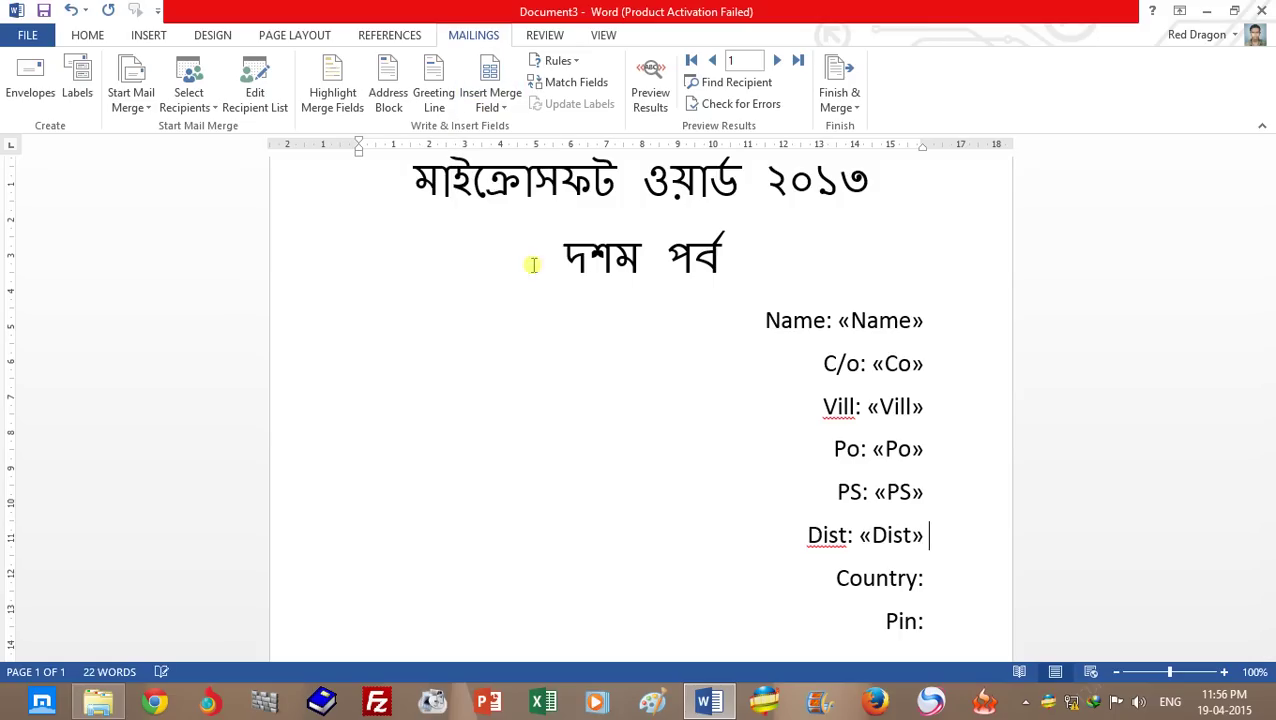
pyautogui.click(940, 572)
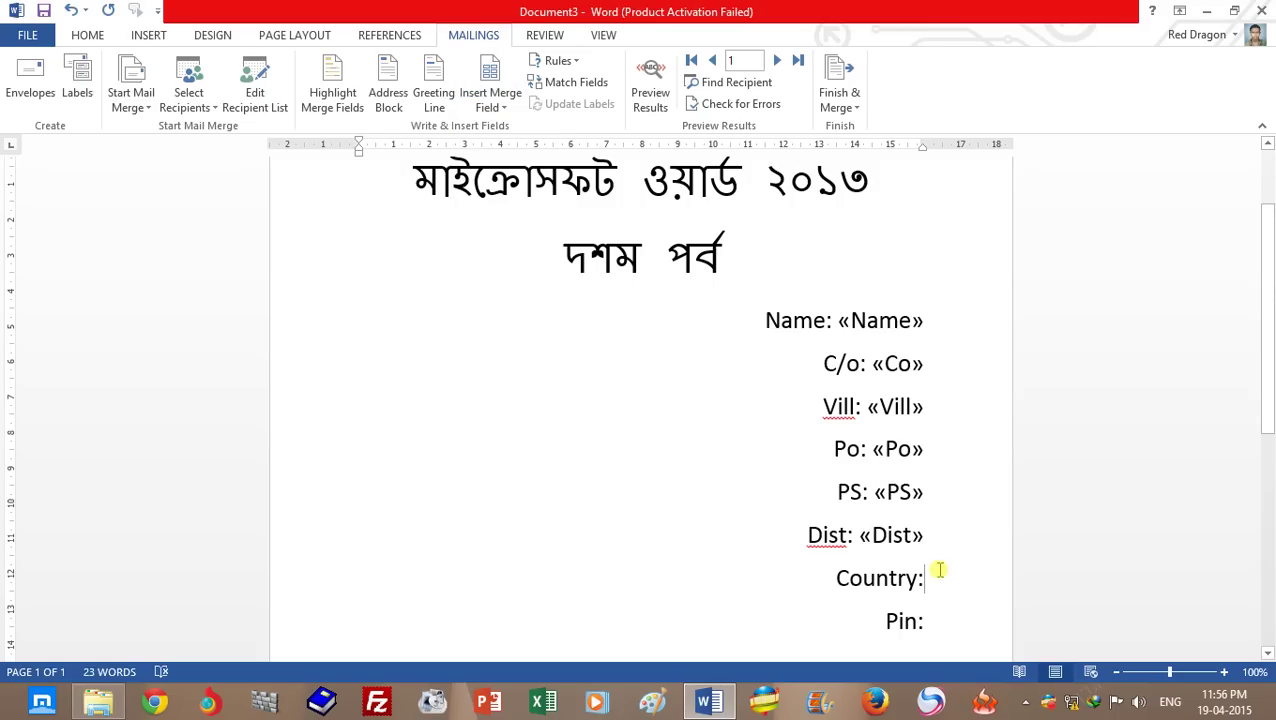
pyautogui.click(488, 110)
pyautogui.click(508, 262)
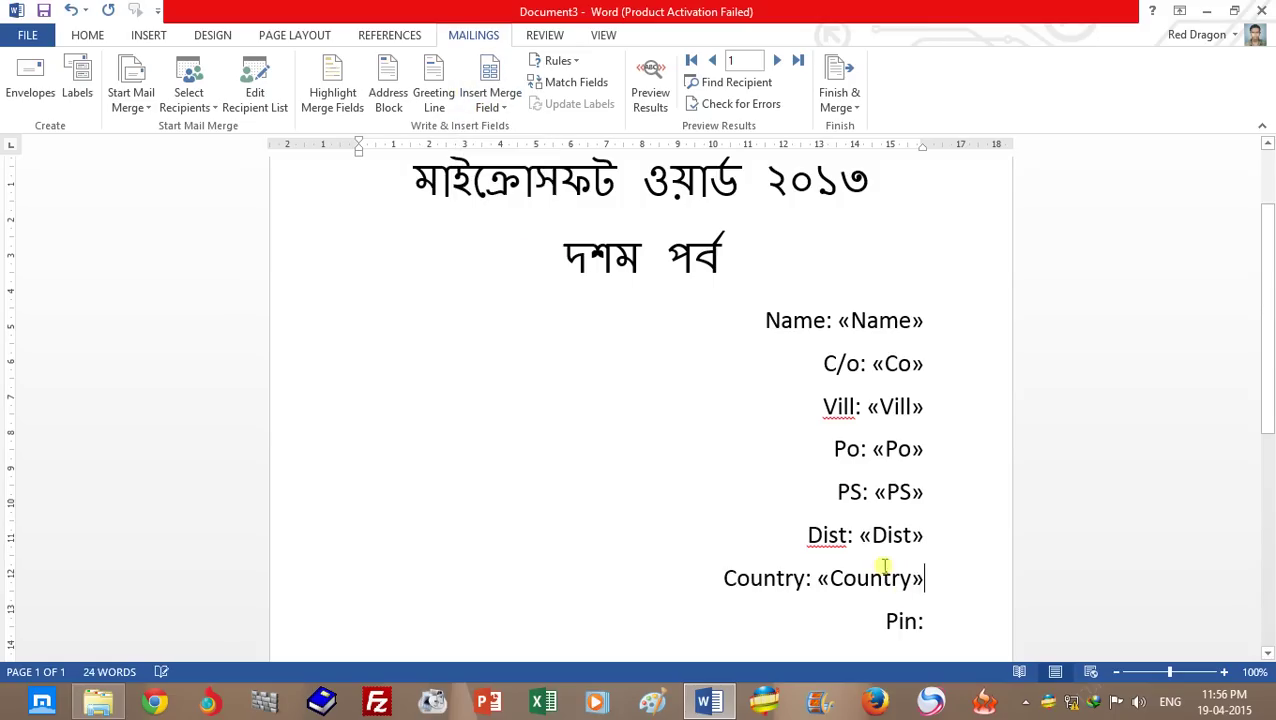
pyautogui.click(926, 618)
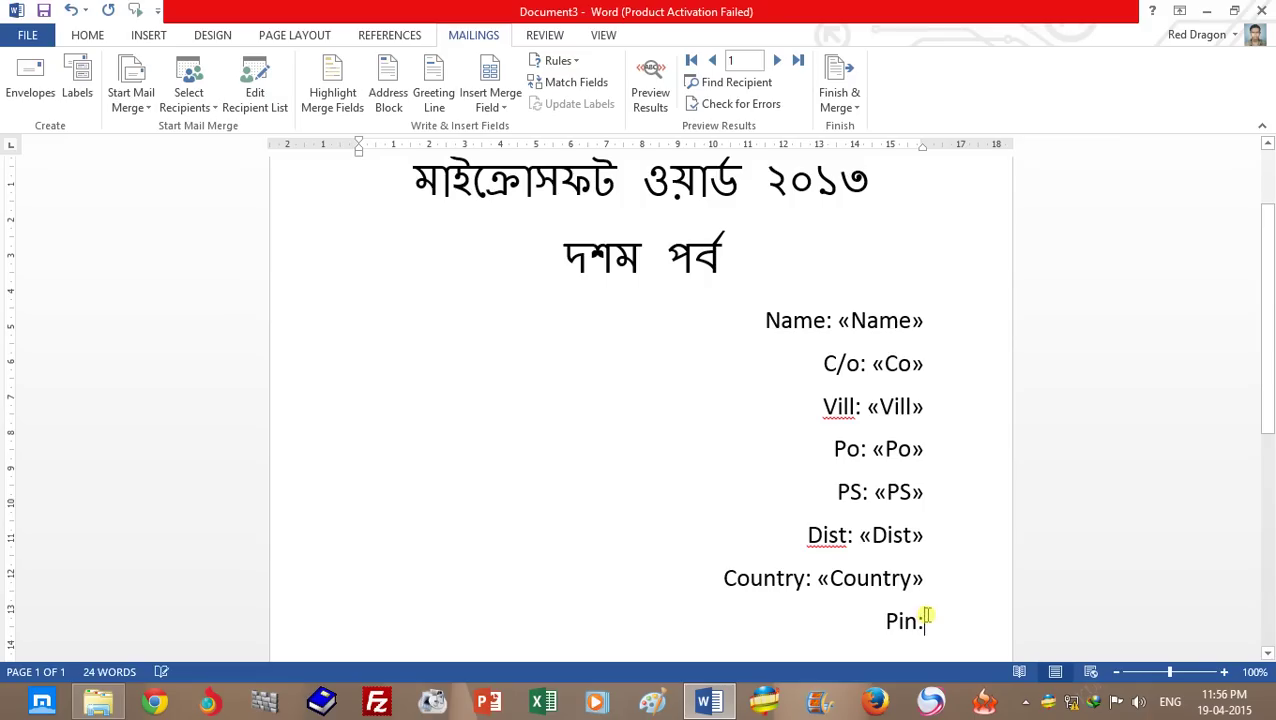
pyautogui.click(492, 108)
pyautogui.click(497, 285)
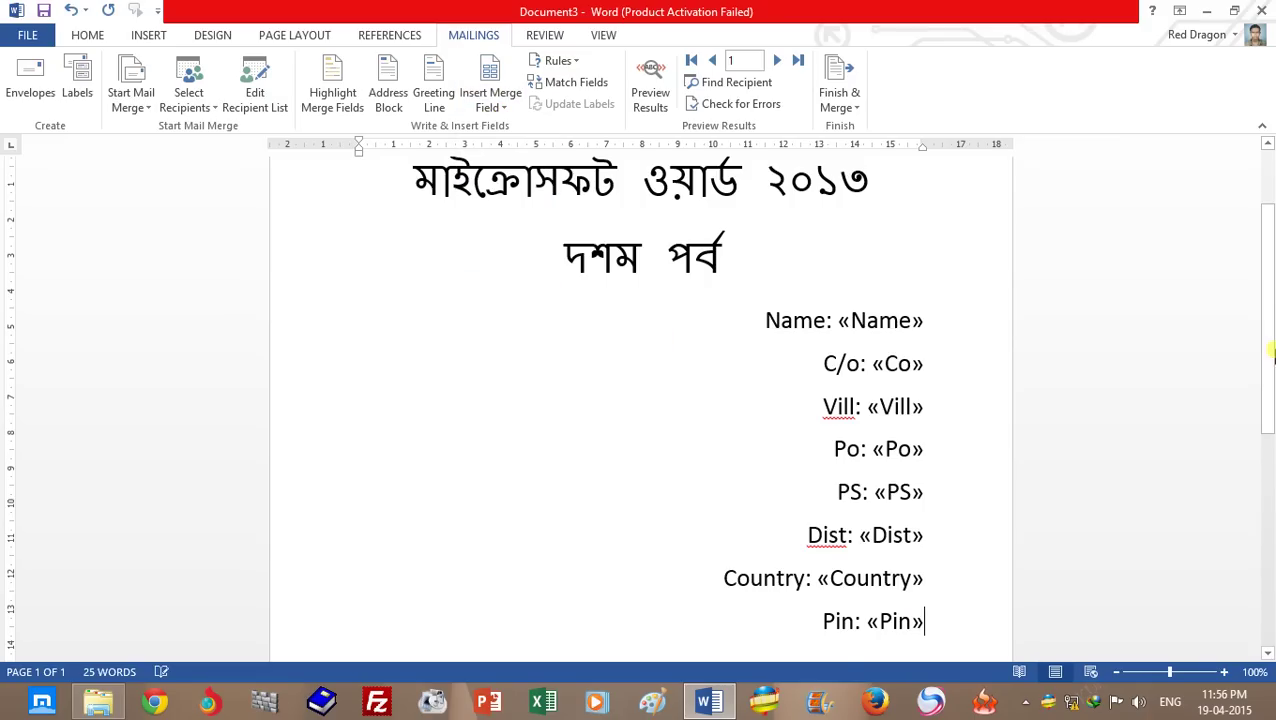
pyautogui.scroll(2, 1270, 175)
pyautogui.moveTo(1270, 175)
pyautogui.mouseDown()
pyautogui.moveTo(1238, 380)
pyautogui.moveTo(1262, 160)
pyautogui.mouseUp()
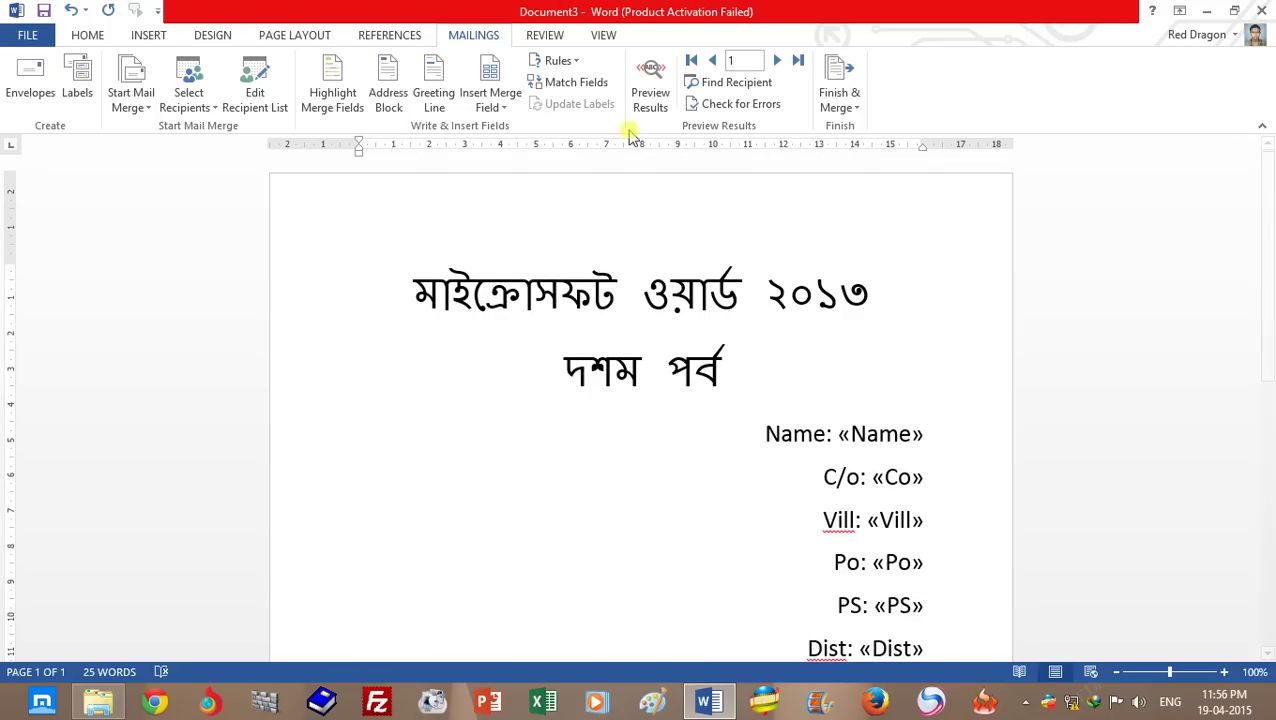
pyautogui.click(648, 100)
pyautogui.moveTo(1266, 248)
pyautogui.mouseDown()
pyautogui.moveTo(1271, 337)
pyautogui.moveTo(1271, 217)
pyautogui.mouseUp()
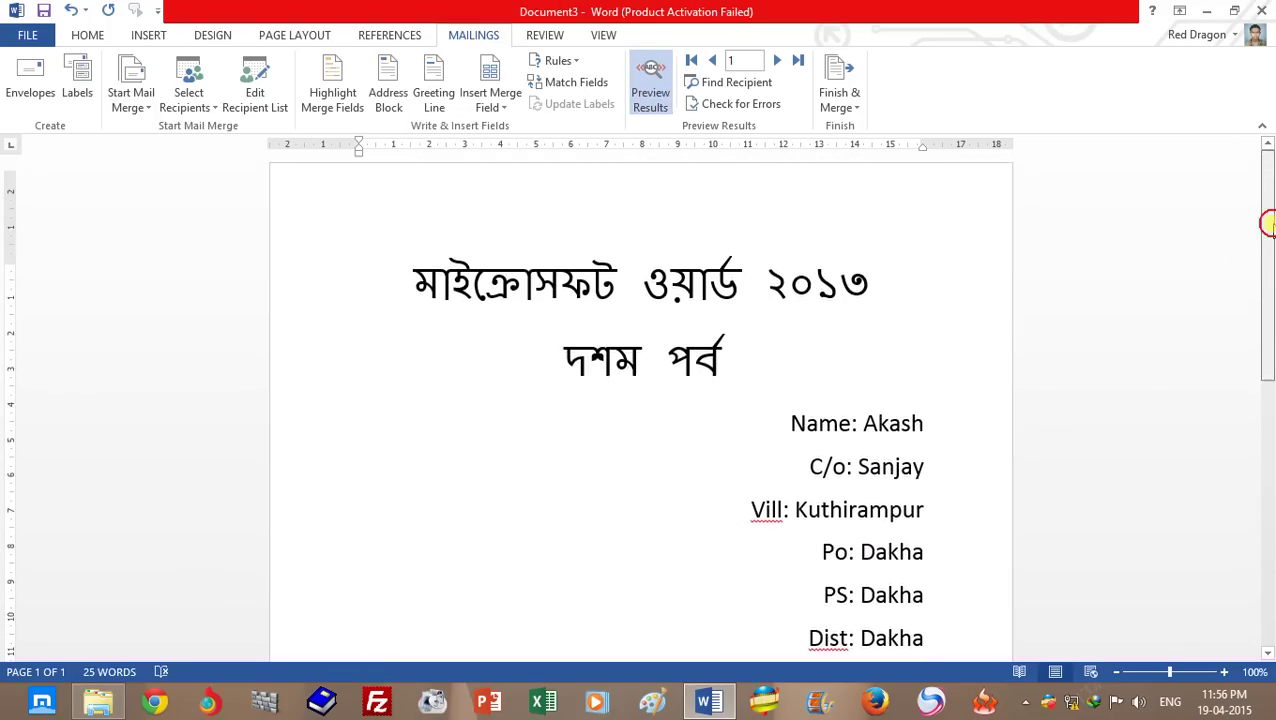
pyautogui.click(777, 61)
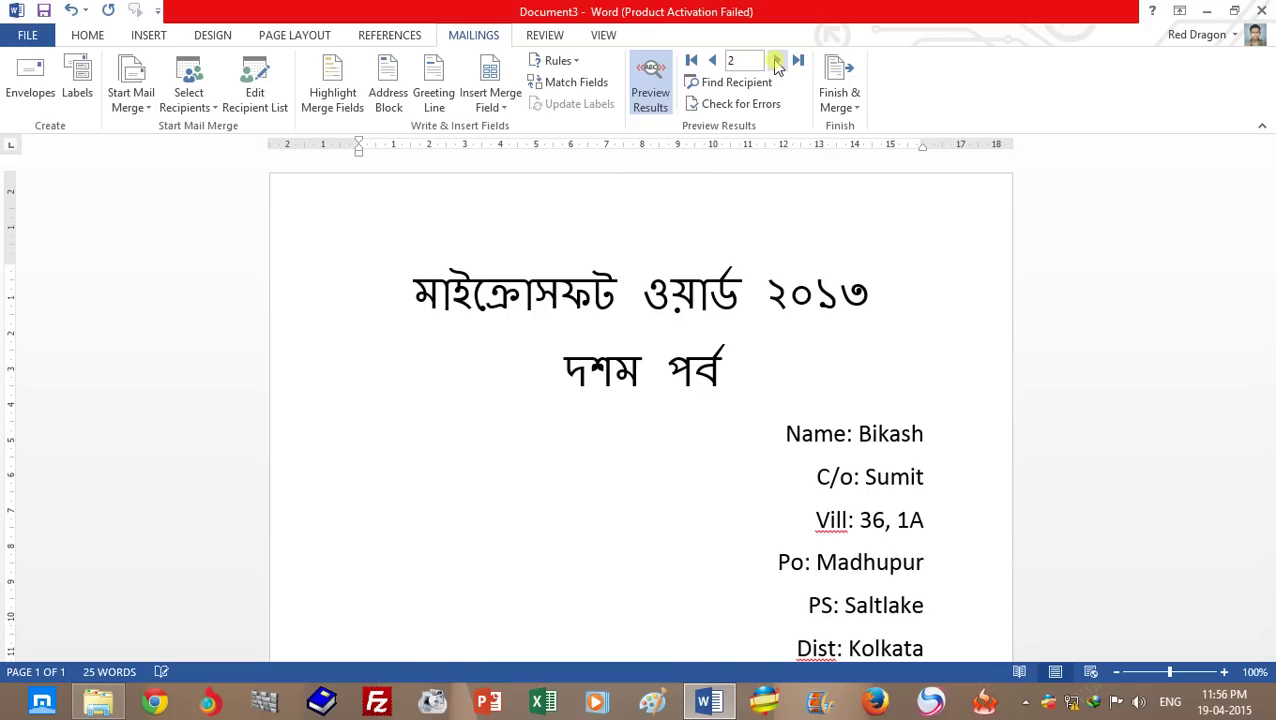
pyautogui.click(777, 61)
pyautogui.click(712, 61)
pyautogui.click(712, 61)
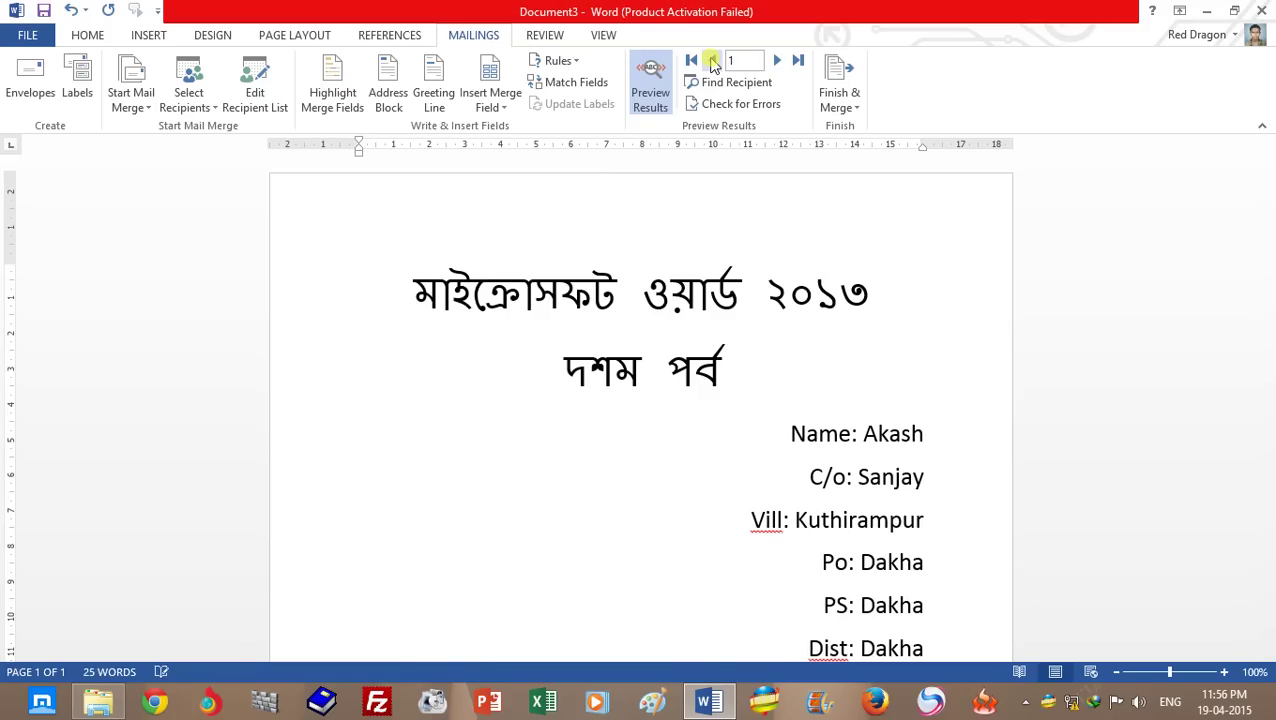
pyautogui.click(668, 88)
pyautogui.moveTo(1264, 240)
pyautogui.mouseDown()
pyautogui.moveTo(1258, 445)
pyautogui.moveTo(1268, 140)
pyautogui.mouseUp()
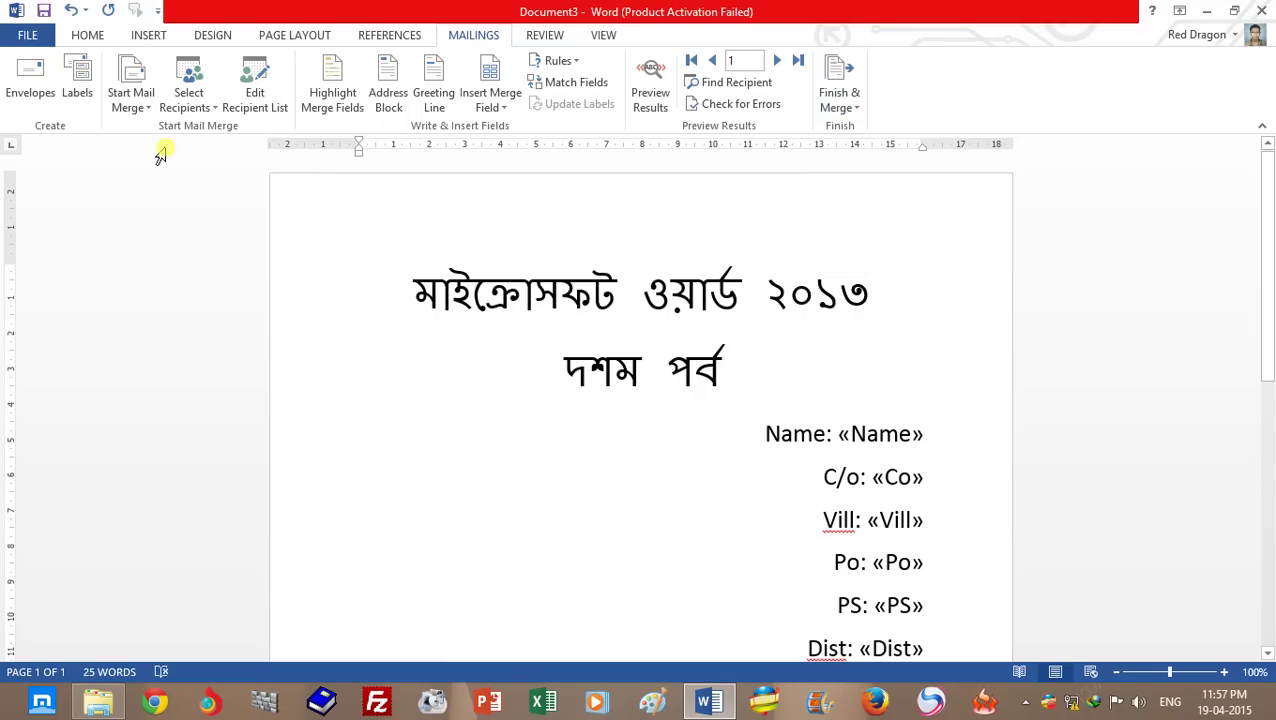
# Step: Review the Start Mail Merge, Select Recipients and Insert Merge Field menus
pyautogui.click(143, 108)
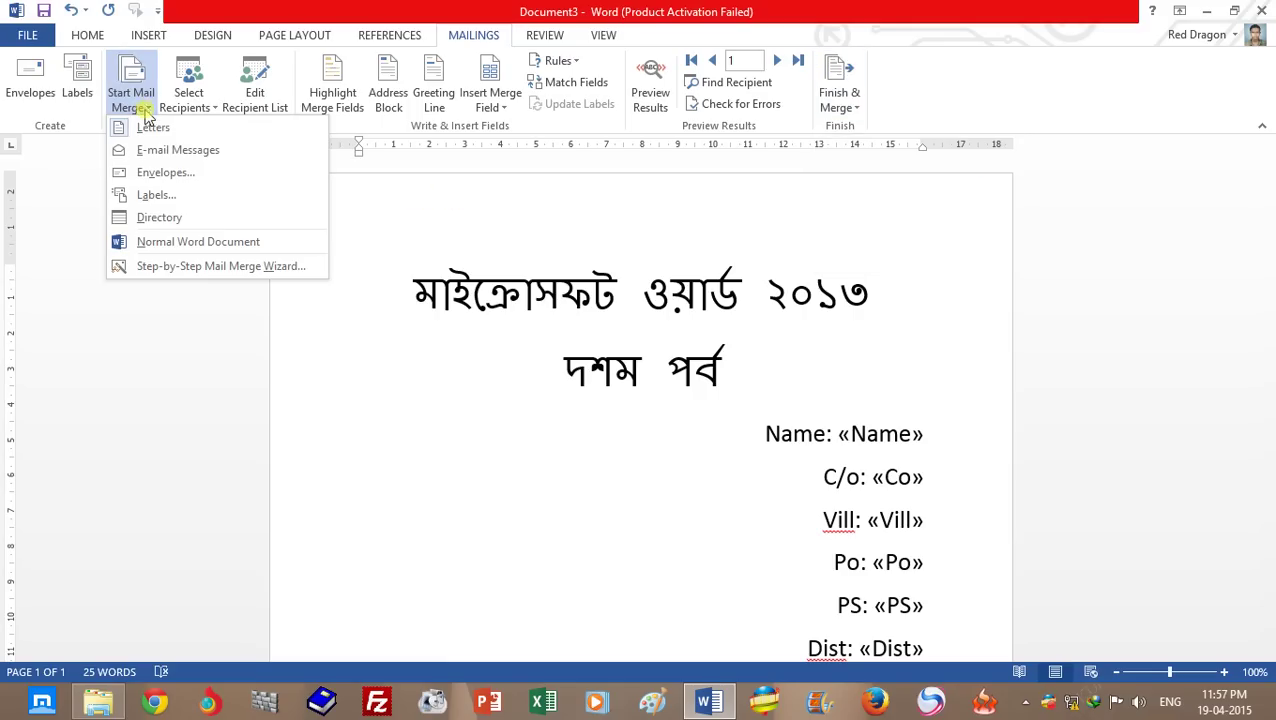
pyautogui.click(197, 108)
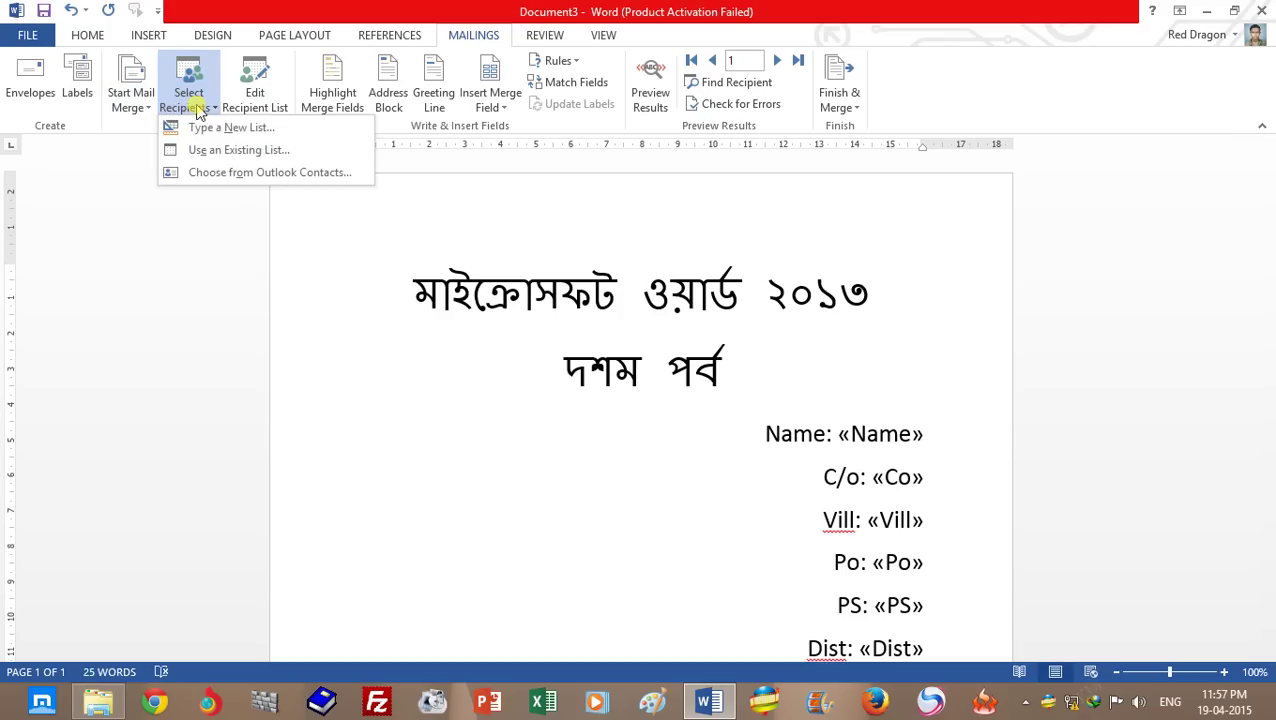
pyautogui.click(193, 108)
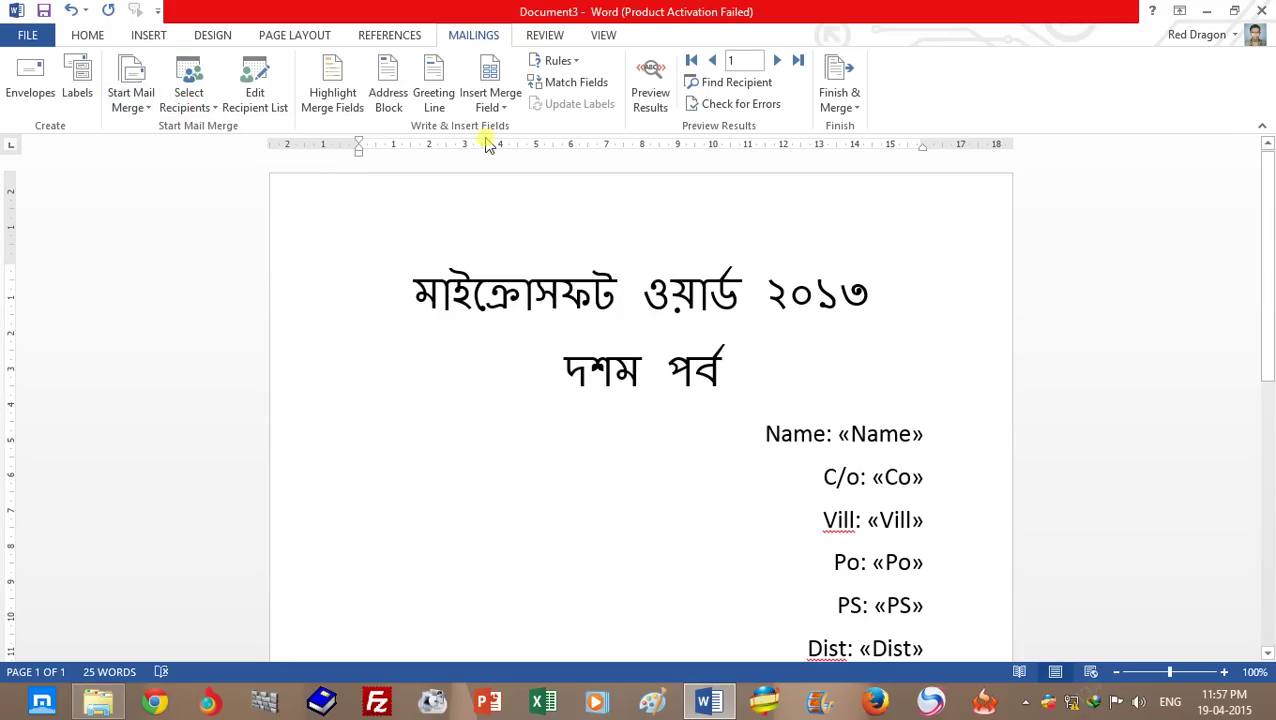
pyautogui.click(492, 106)
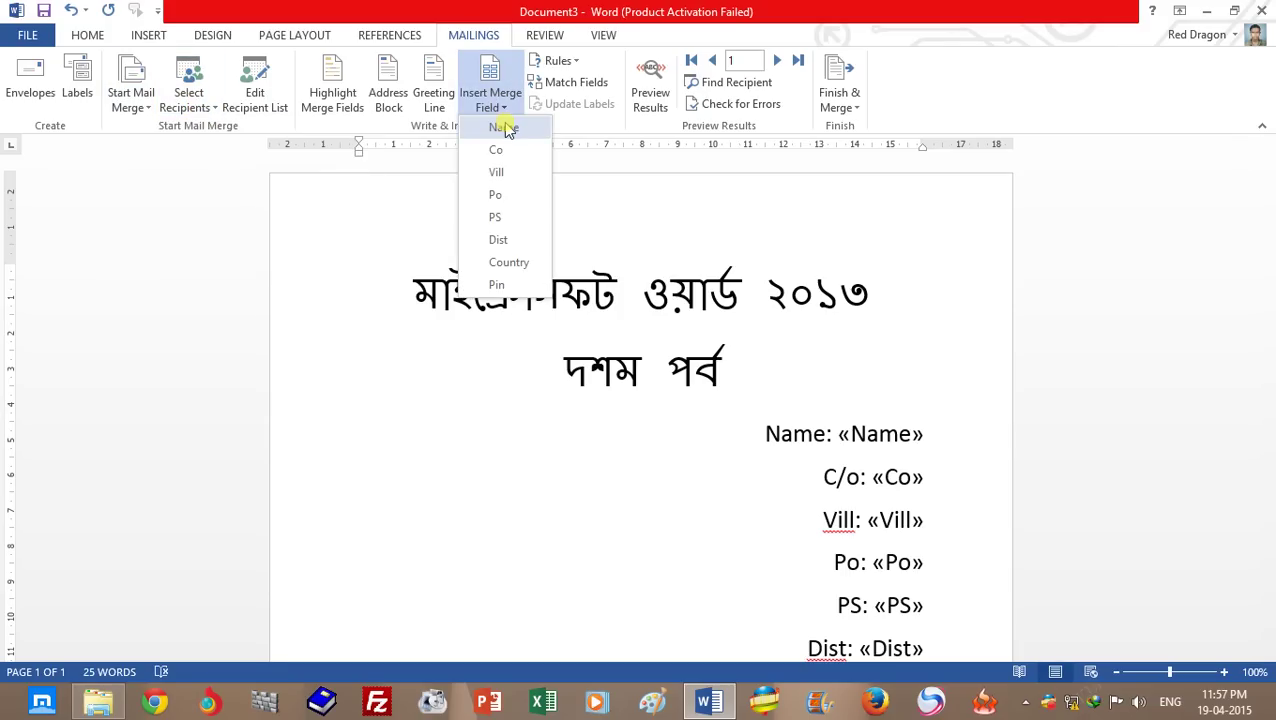
pyautogui.click(478, 112)
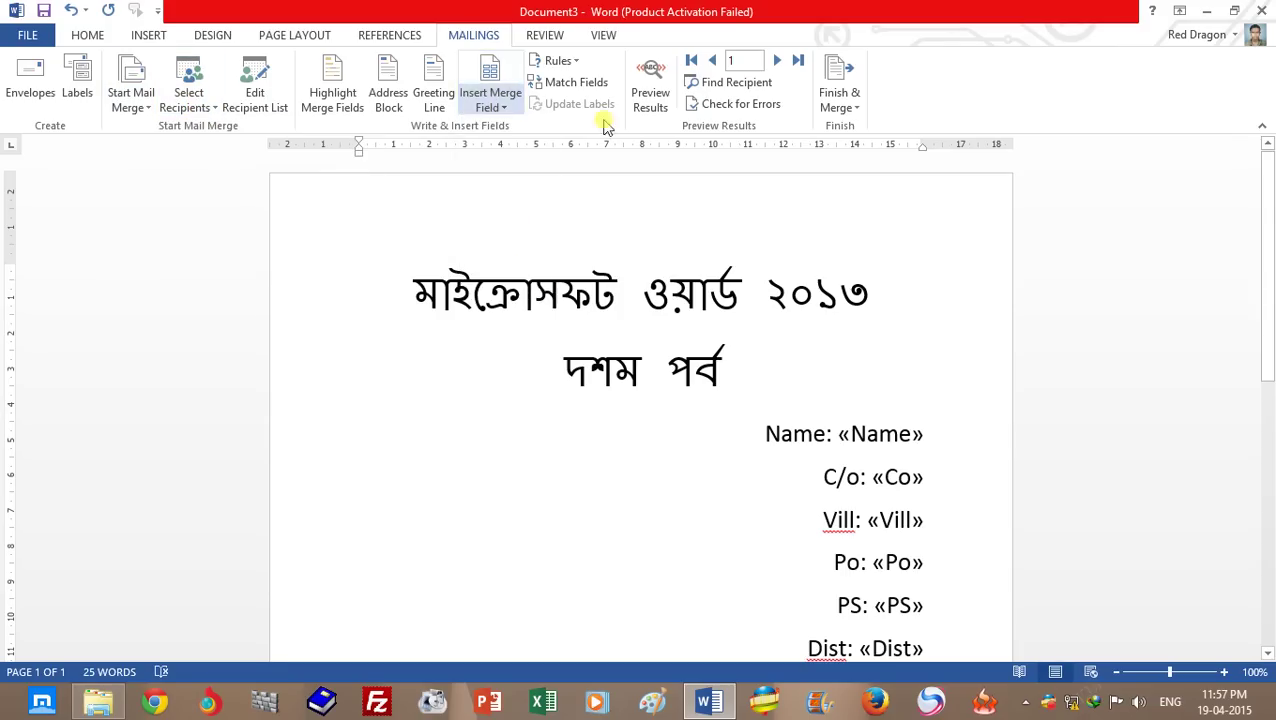
# Step: Choose Finish & Merge > Edit Individual Documents to merge into separate letters
pyautogui.click(856, 97)
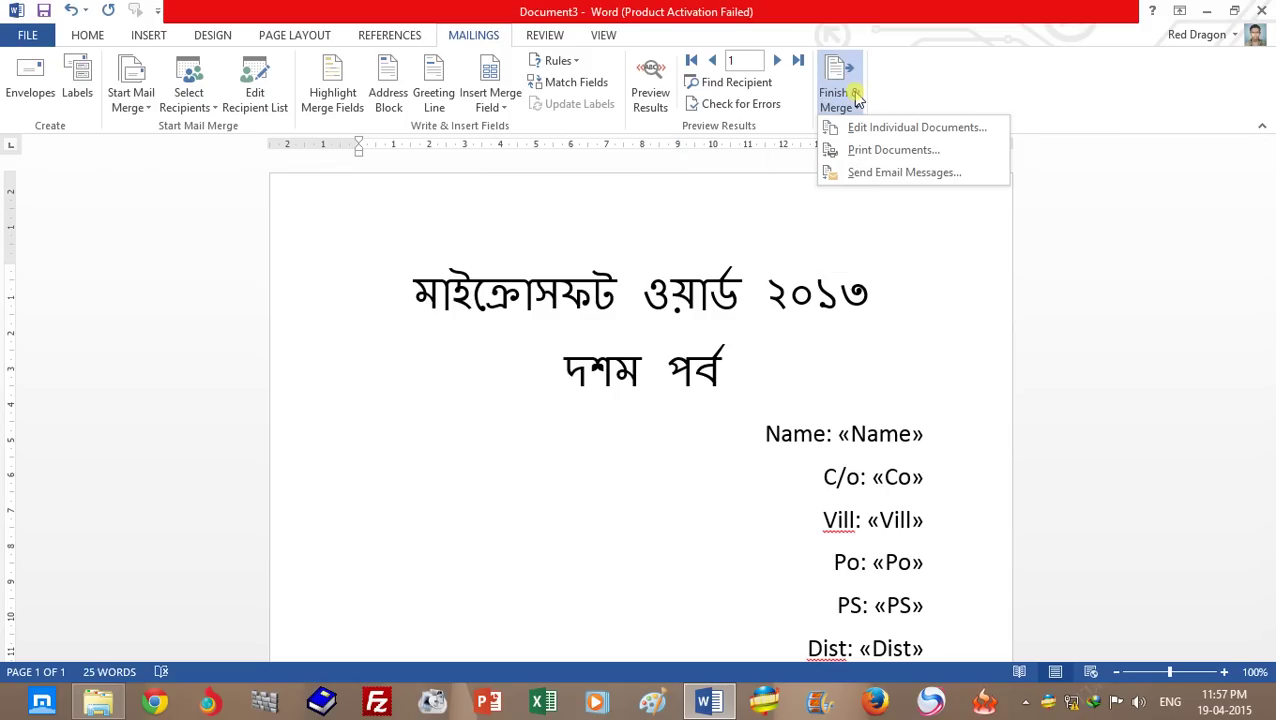
pyautogui.click(903, 130)
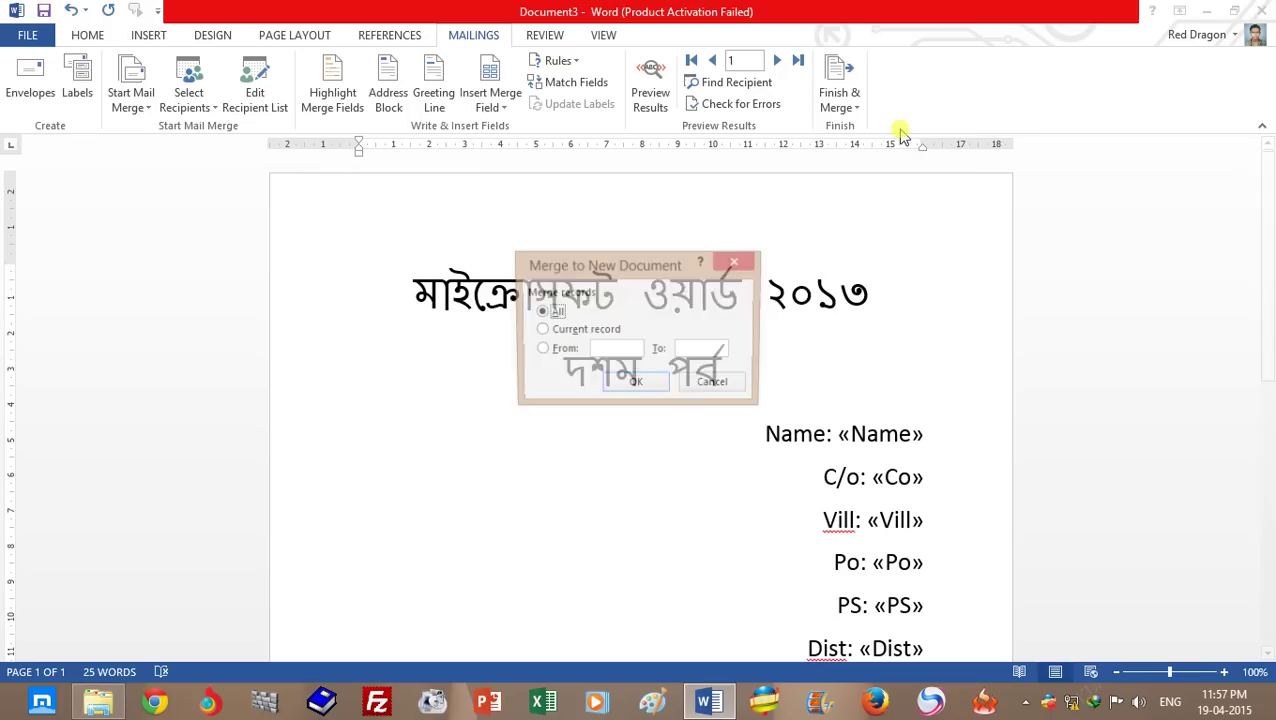
pyautogui.moveTo(604, 281); pyautogui.dragTo(549, 275)
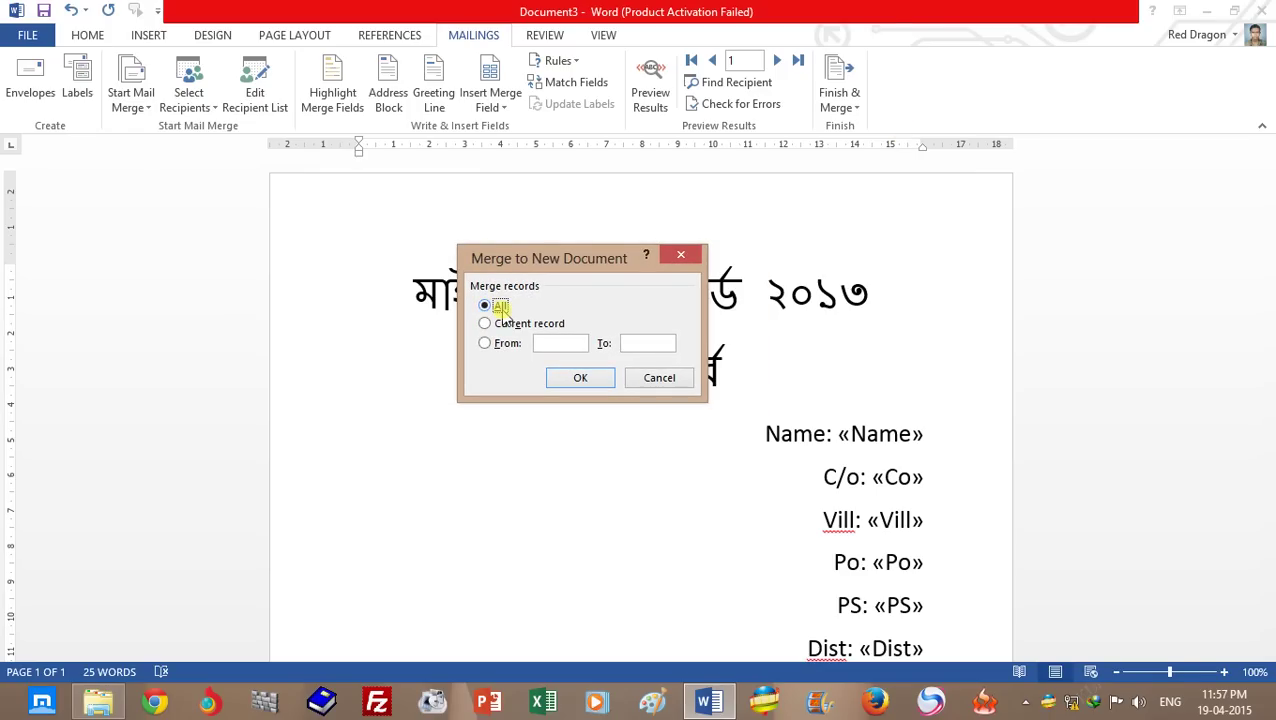
# Step: Merge all records into the three-page Letters1 document and check it in Print preview
pyautogui.click(570, 378)
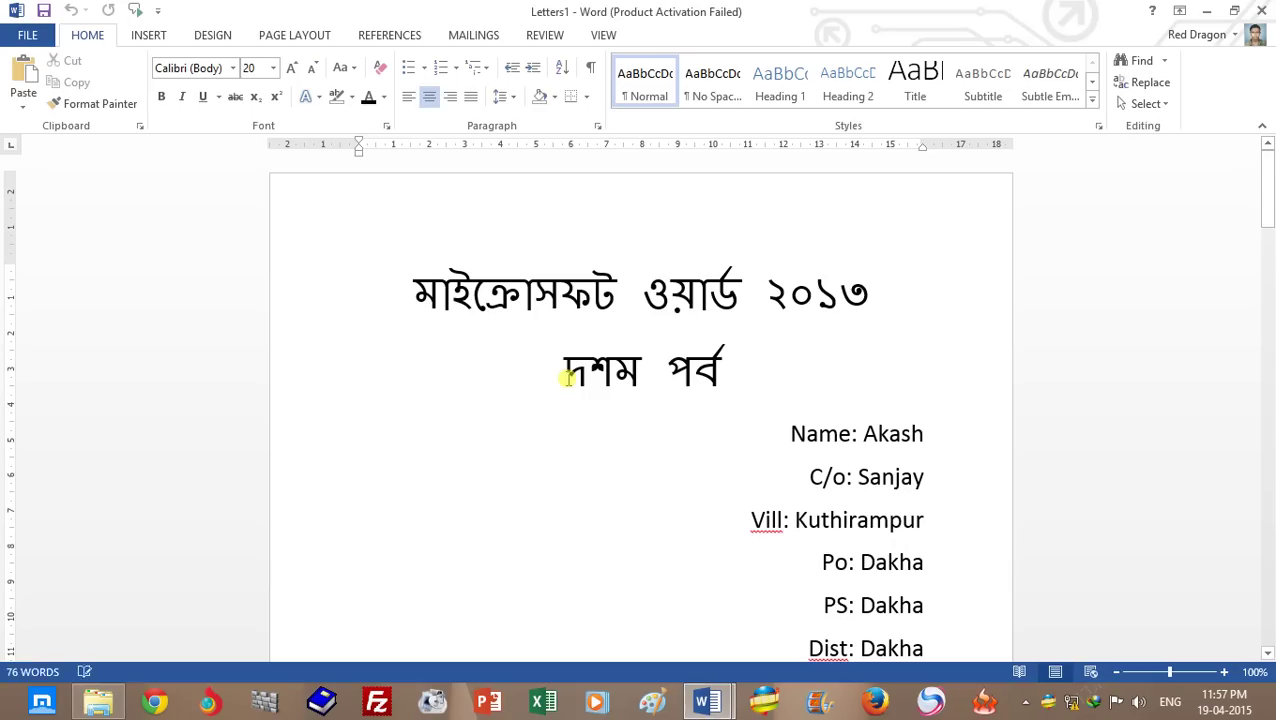
pyautogui.moveTo(1266, 194)
pyautogui.mouseDown()
pyautogui.moveTo(1270, 428)
pyautogui.moveTo(1270, 378)
pyautogui.moveTo(1249, 604)
pyautogui.moveTo(1077, 134)
pyautogui.mouseUp()
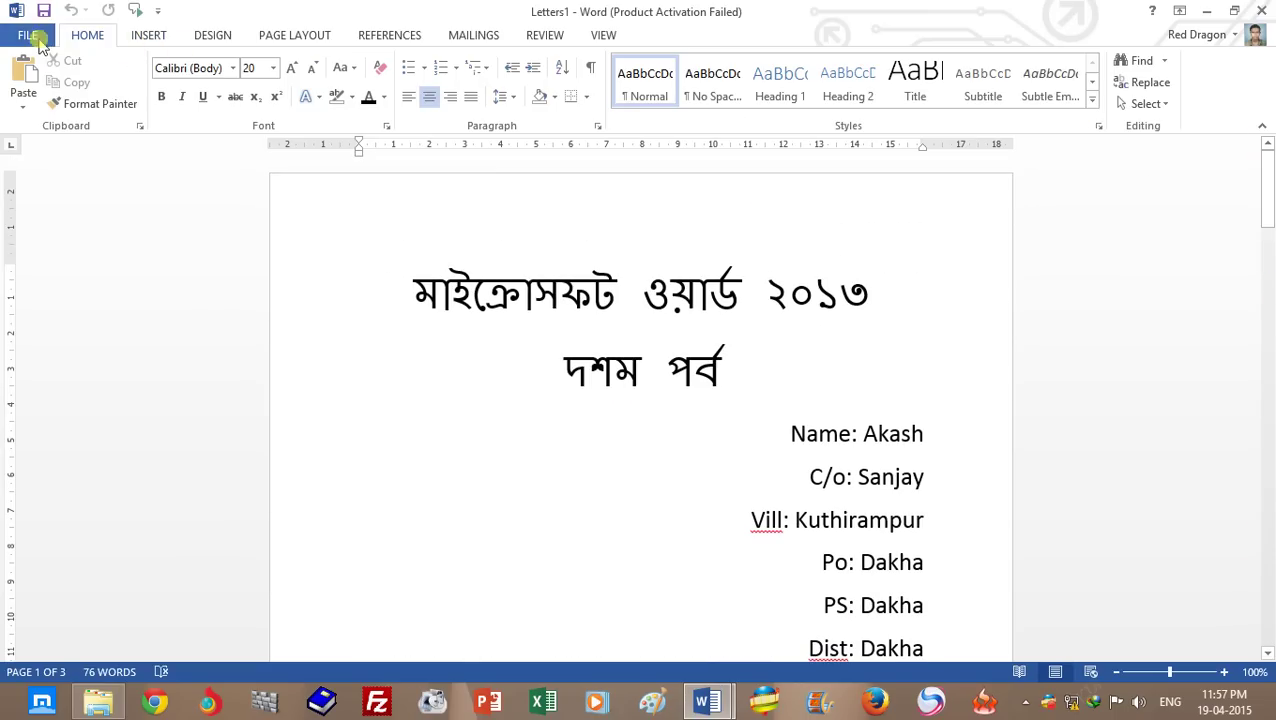
pyautogui.click(37, 43)
pyautogui.click(37, 258)
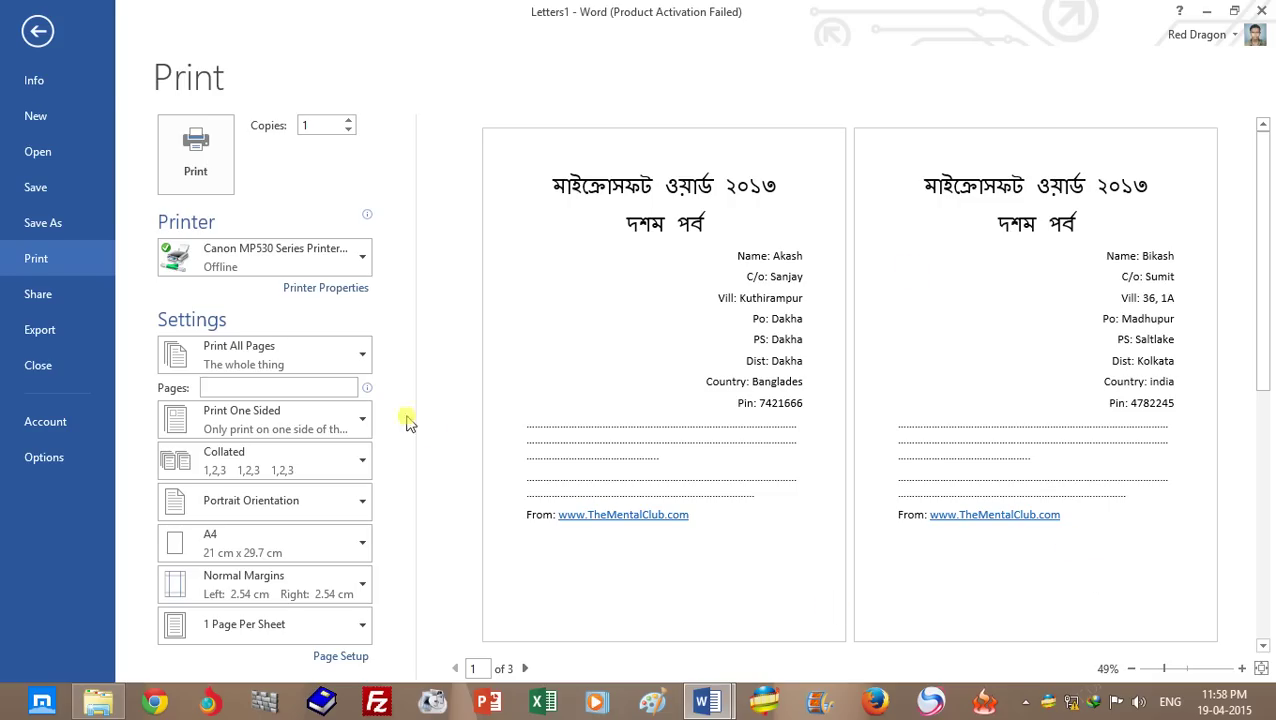
pyautogui.click(35, 45)
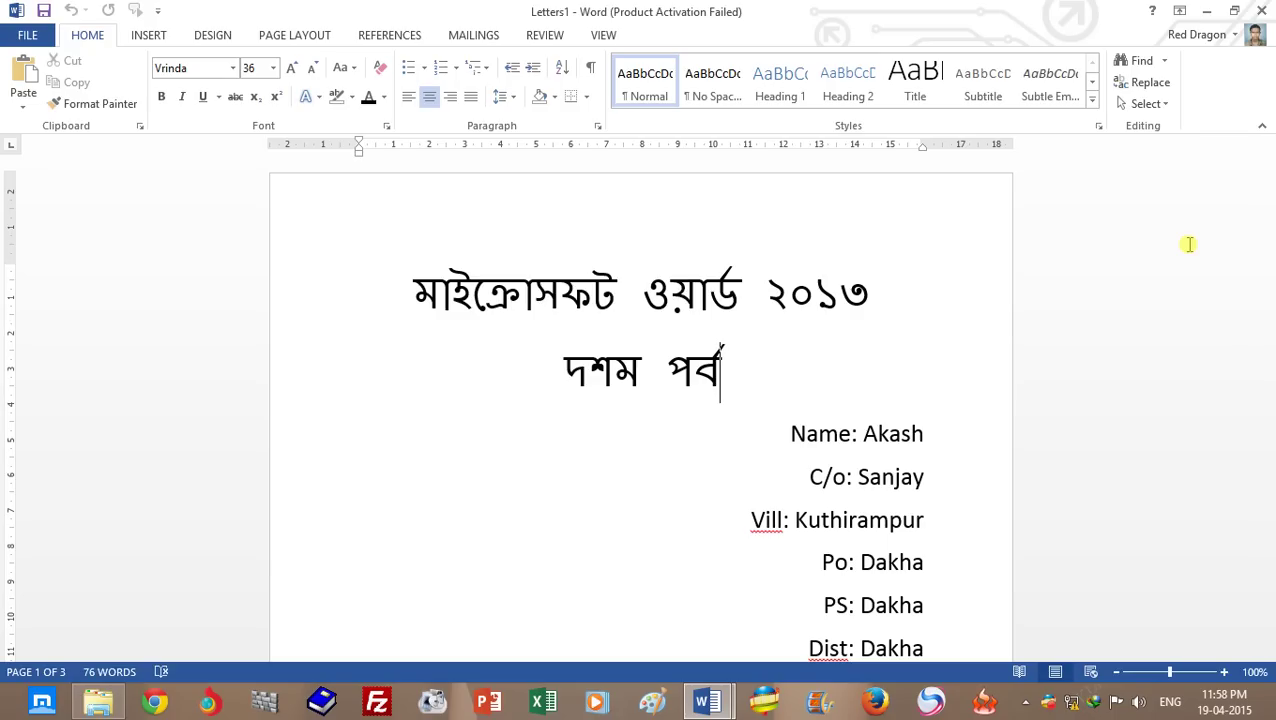
# Step: Scroll through the merged Akash and Bikash letters in Letters1, checking the filled address lines down to Dakha
pyautogui.click(473, 35)
pyautogui.click(773, 427)
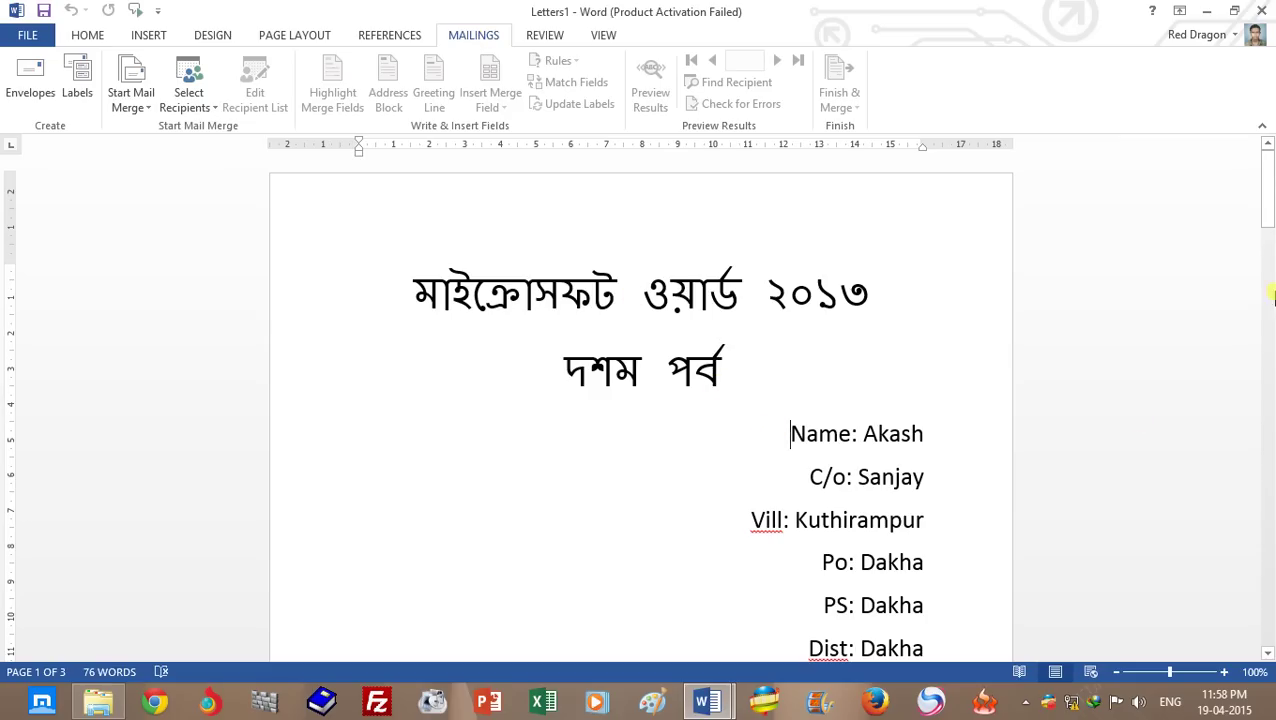
pyautogui.moveTo(1266, 198); pyautogui.dragTo(1266, 208)
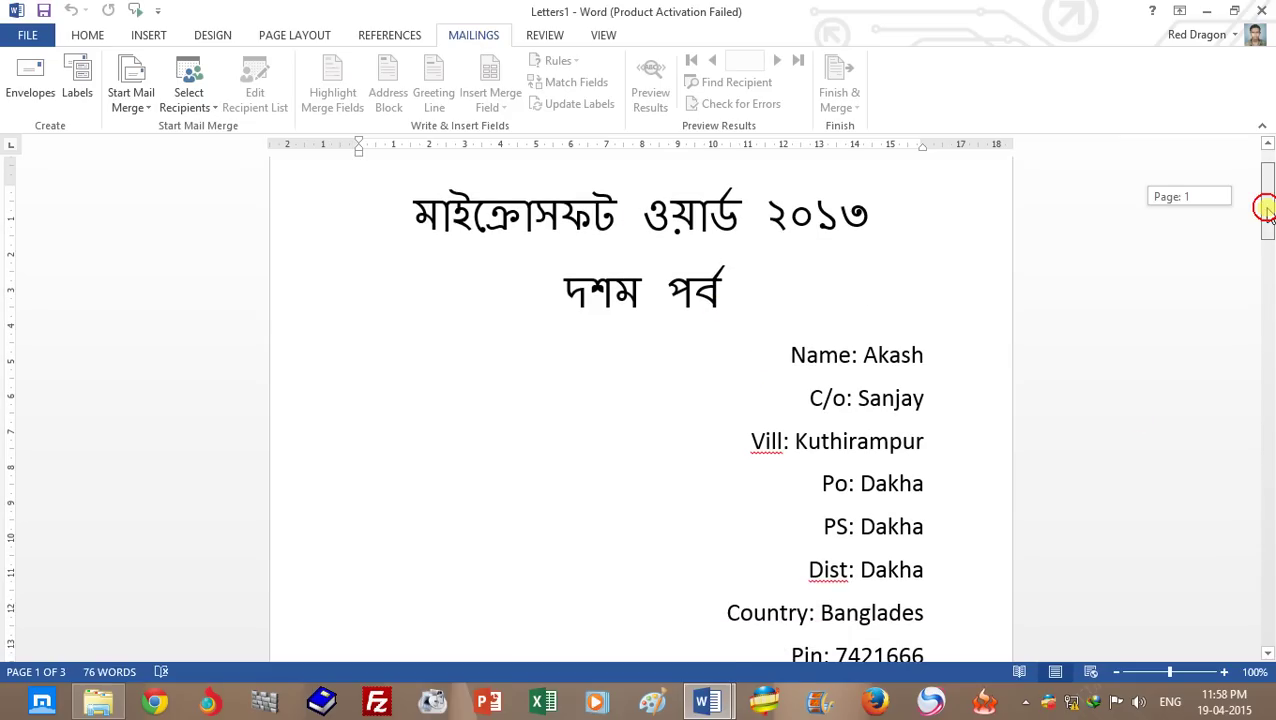
pyautogui.moveTo(1266, 208); pyautogui.dragTo(1271, 385)
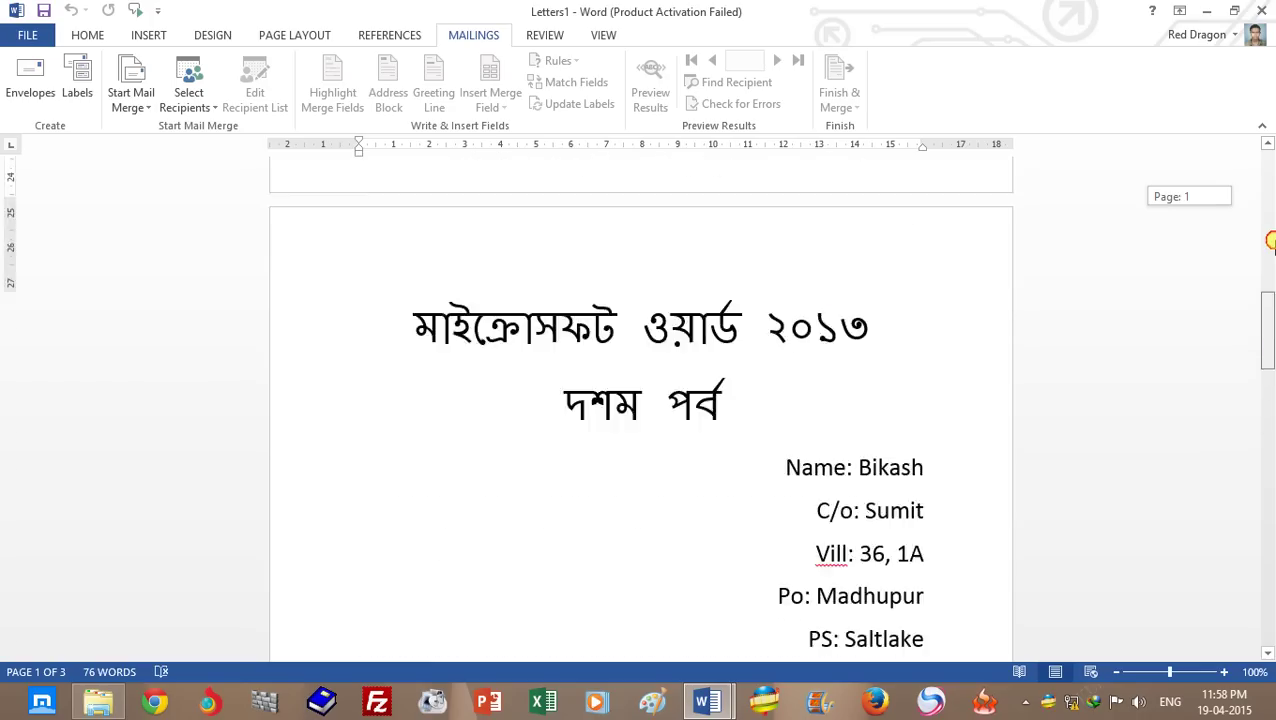
pyautogui.moveTo(1271, 385); pyautogui.dragTo(1270, 270)
pyautogui.click(925, 400)
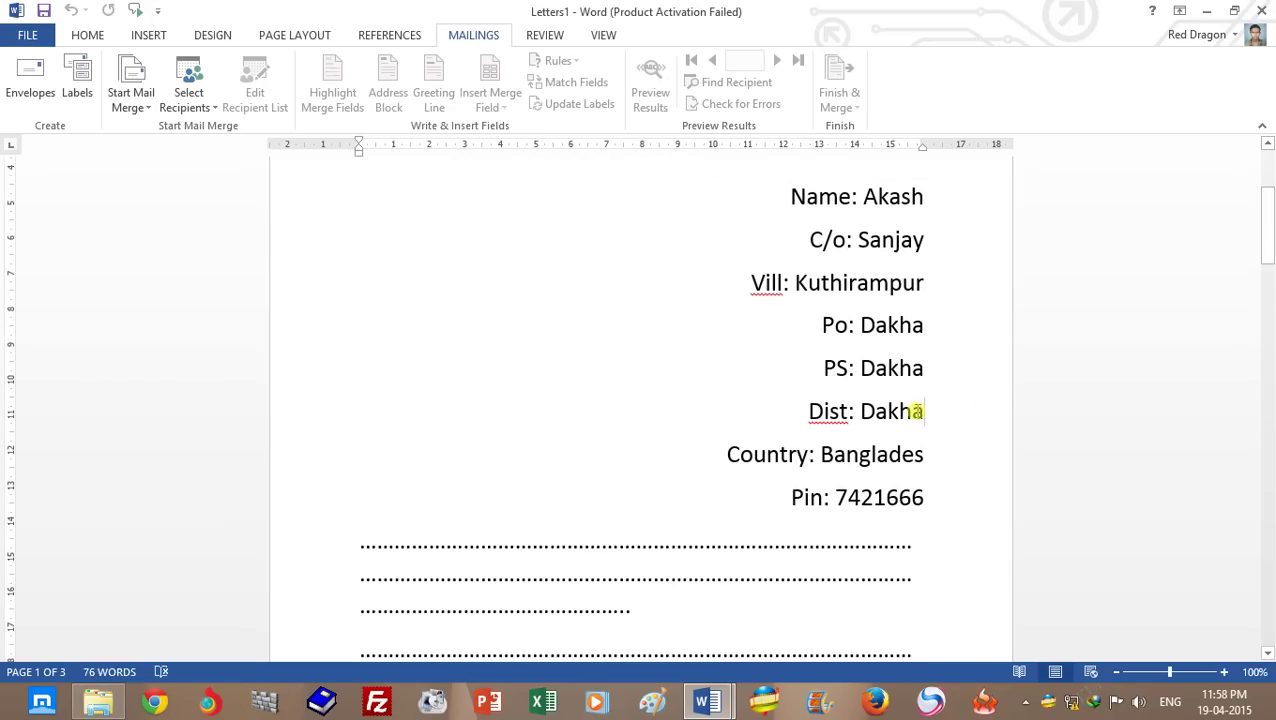
pyautogui.moveTo(1268, 245); pyautogui.dragTo(1271, 186)
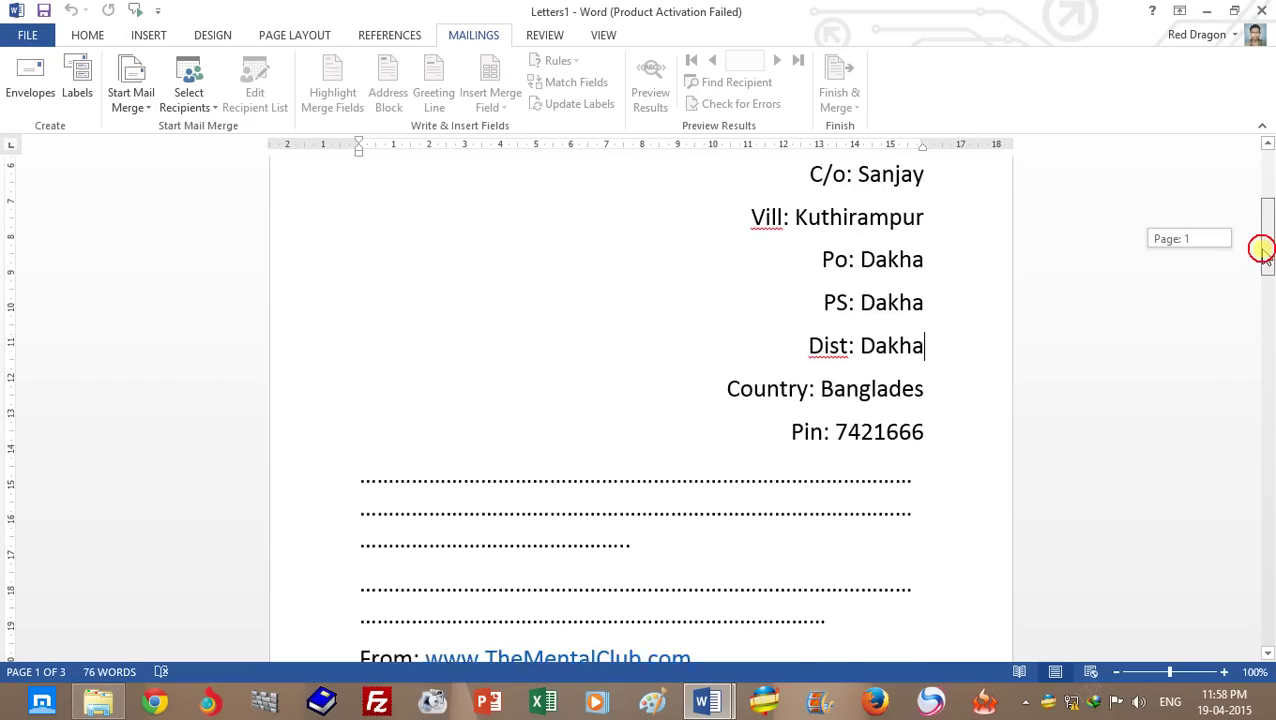
pyautogui.moveTo(1271, 186)
pyautogui.mouseDown()
pyautogui.moveTo(1271, 425)
pyautogui.moveTo(1271, 242)
pyautogui.mouseUp()
pyautogui.scroll(10, 1182, 213)
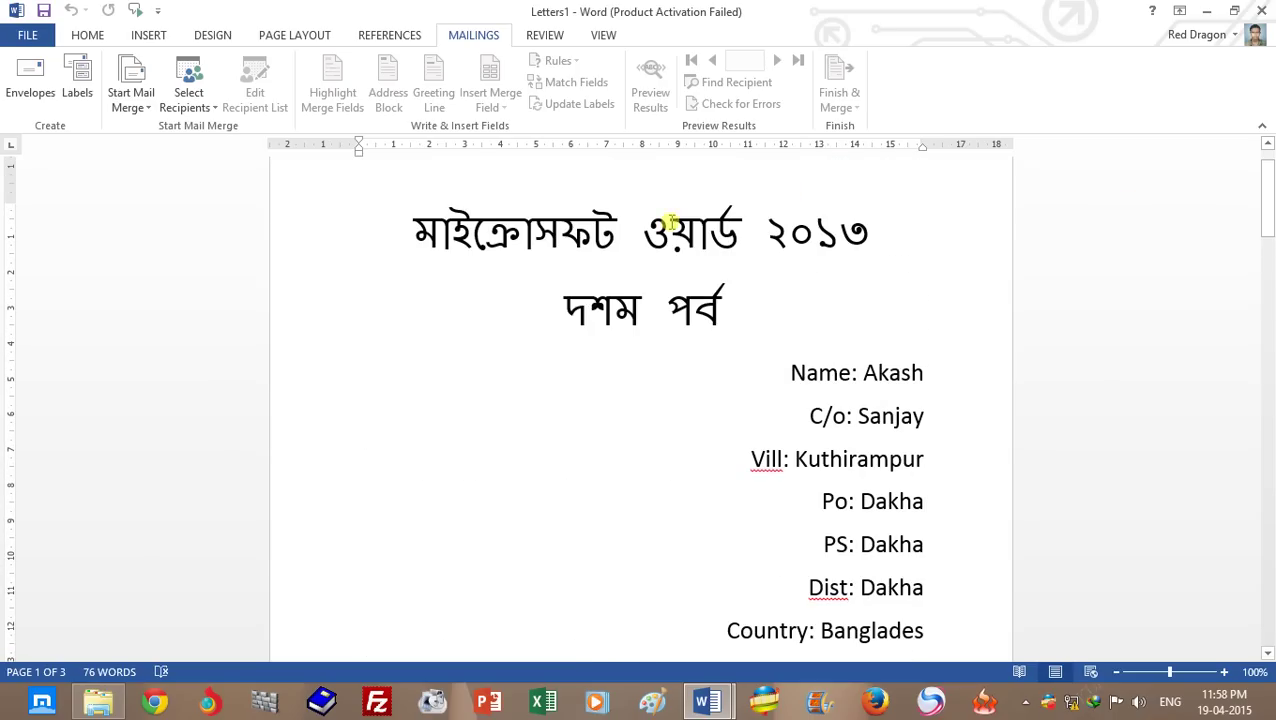
pyautogui.moveTo(1266, 229)
pyautogui.mouseDown()
pyautogui.moveTo(1262, 365)
pyautogui.moveTo(570, 8)
pyautogui.mouseUp()
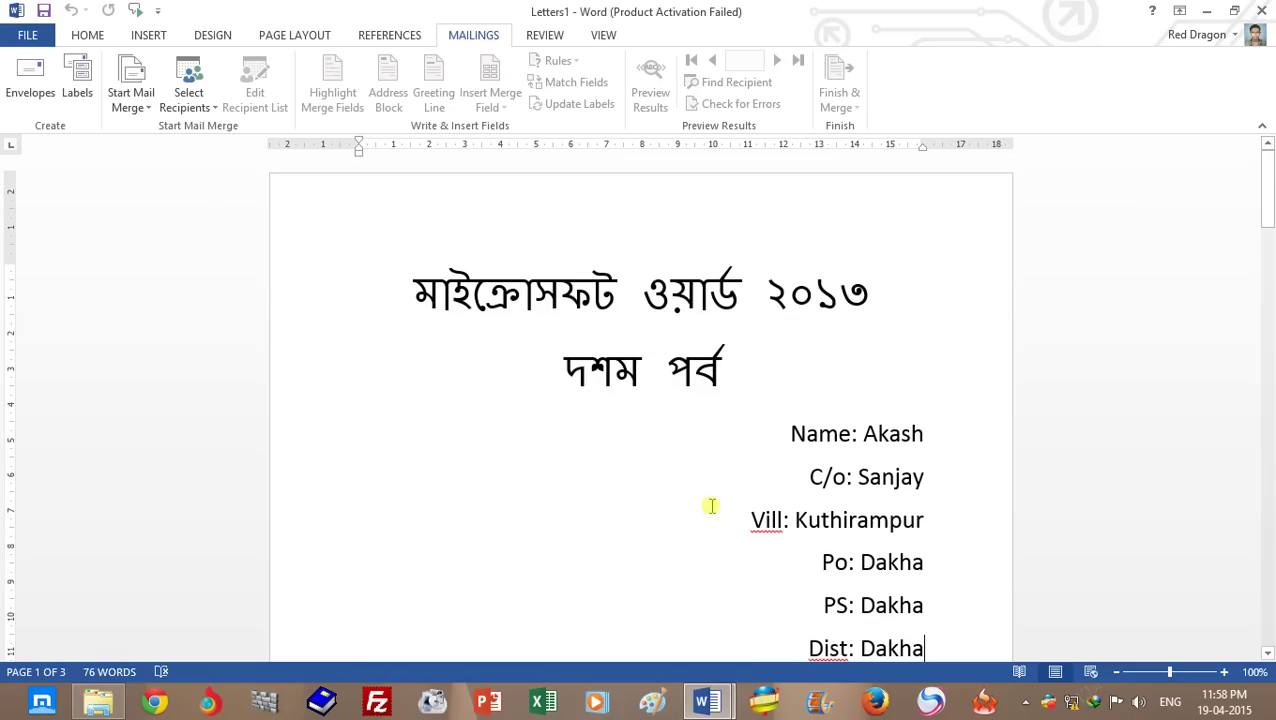
# Step: Switch back and forth between the Document3 template and the merged Letters1 document
pyautogui.moveTo(692, 708)
pyautogui.click(617, 615)
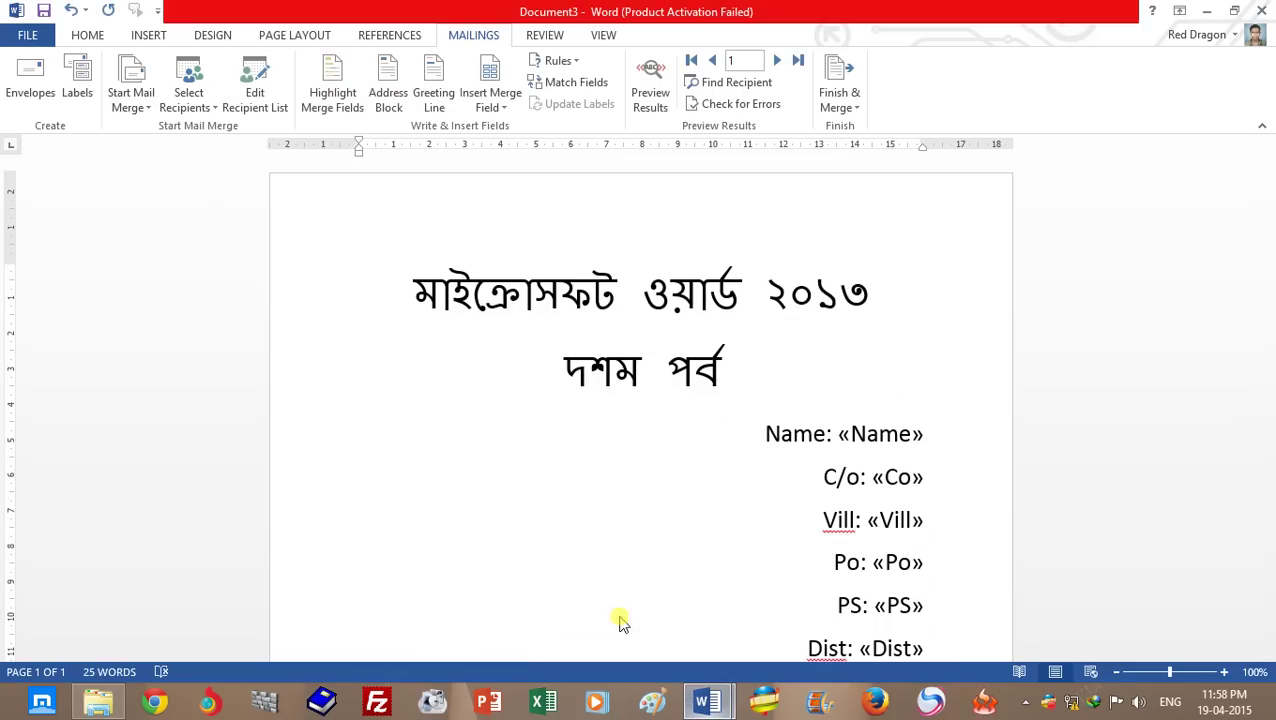
pyautogui.moveTo(1265, 206); pyautogui.dragTo(1183, 9)
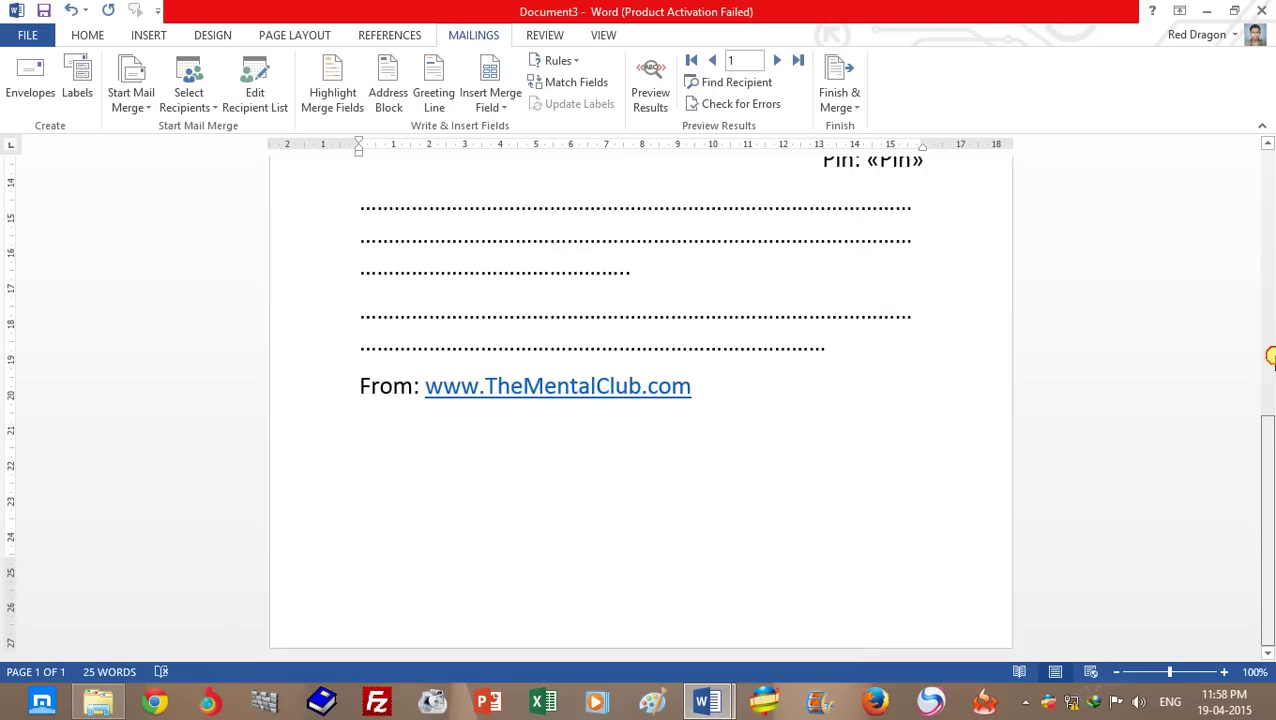
pyautogui.hotkey('alt', 'Tab')
pyautogui.moveTo(1265, 190); pyautogui.dragTo(1252, 575)
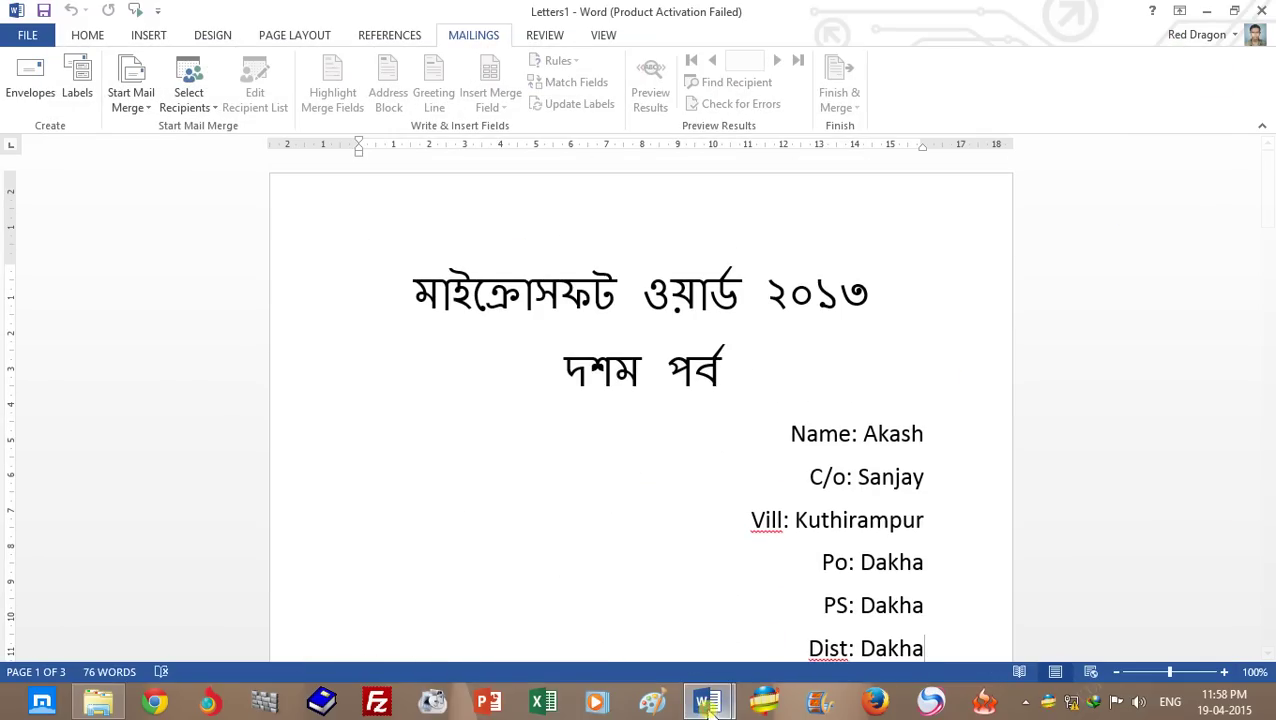
pyautogui.moveTo(706, 700)
pyautogui.click(641, 646)
pyautogui.moveTo(1264, 420)
pyautogui.mouseDown()
pyautogui.moveTo(1262, 545)
pyautogui.moveTo(1262, 160)
pyautogui.mouseUp()
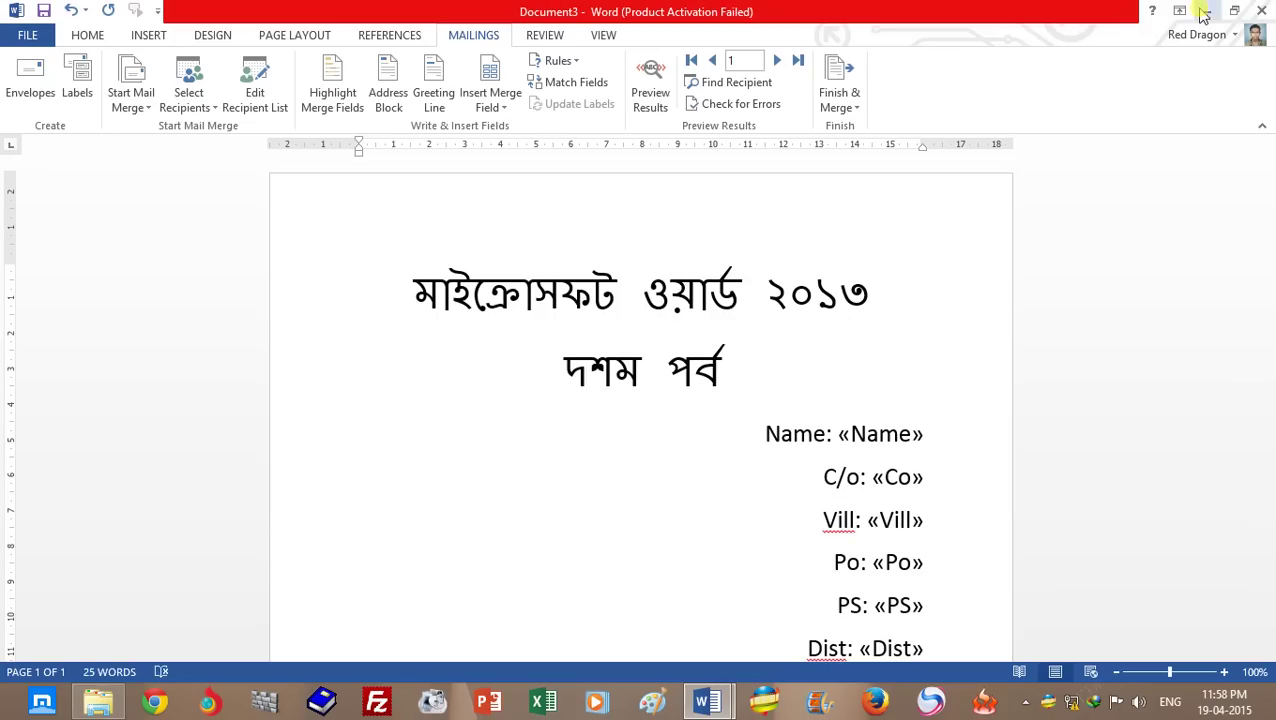
# Step: Close Letters1 with Don't Save, then restore the Document3 template window
pyautogui.click(1206, 12)
pyautogui.click(790, 292)
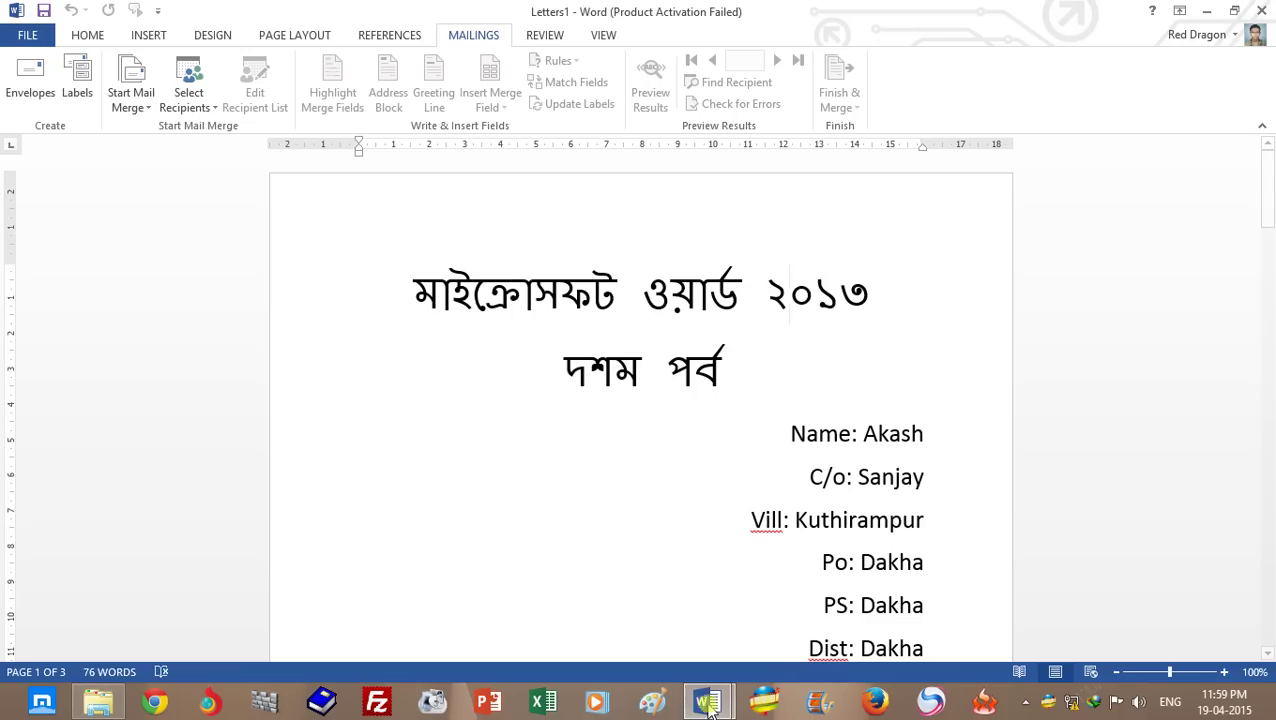
pyautogui.click(1262, 11)
pyautogui.click(646, 386)
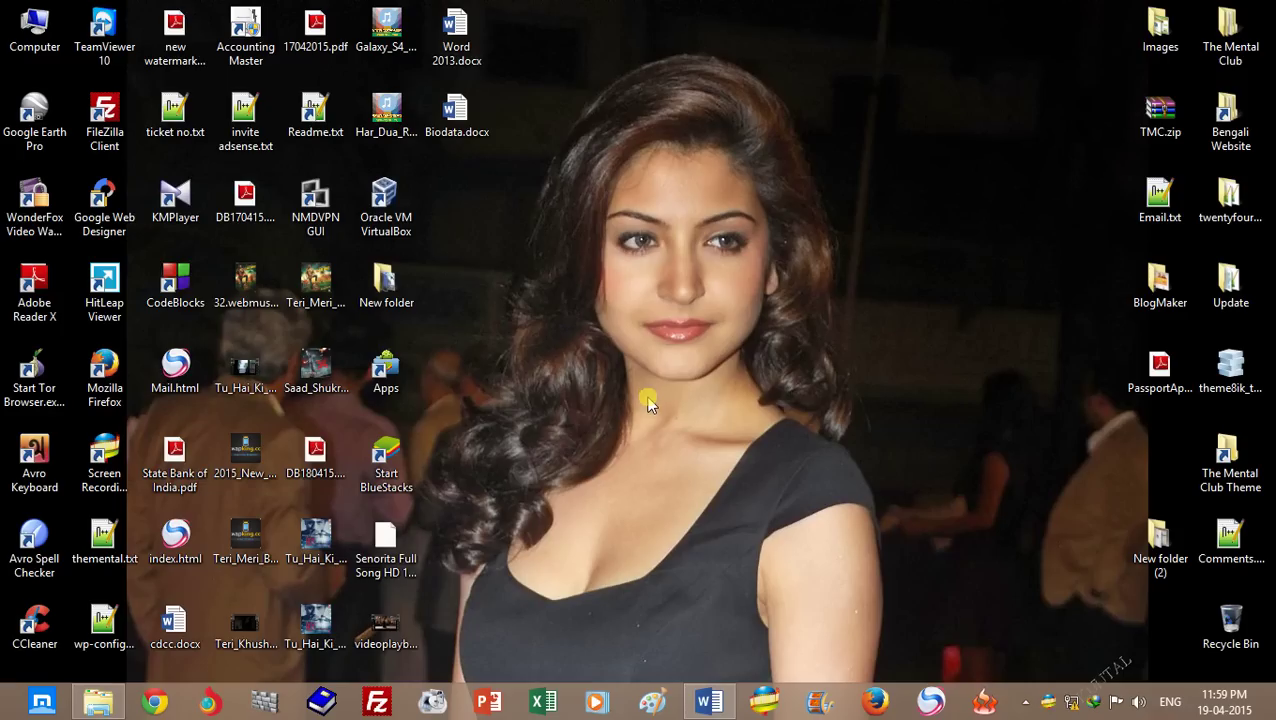
pyautogui.click(708, 702)
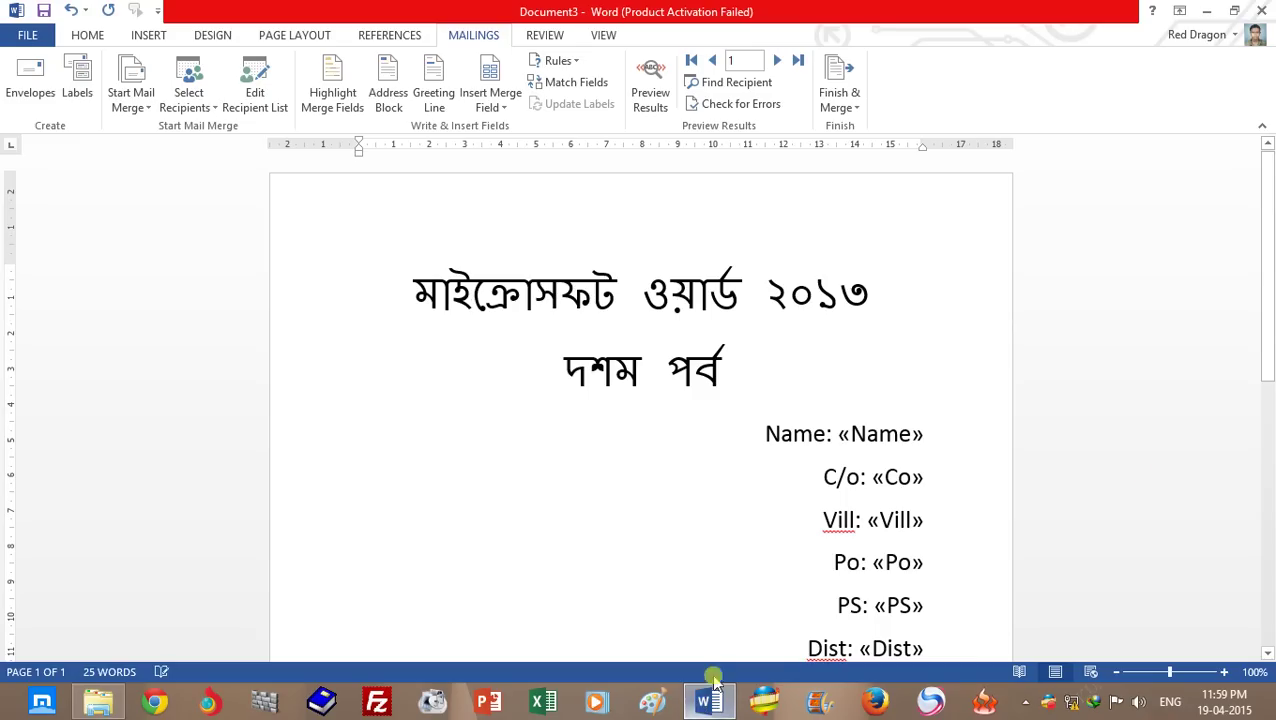
# Step: Show the REVIEW ribbon tab after glancing at VIEW, then click into the «Name» and C/o lines
pyautogui.moveTo(1272, 275); pyautogui.dragTo(1270, 185)
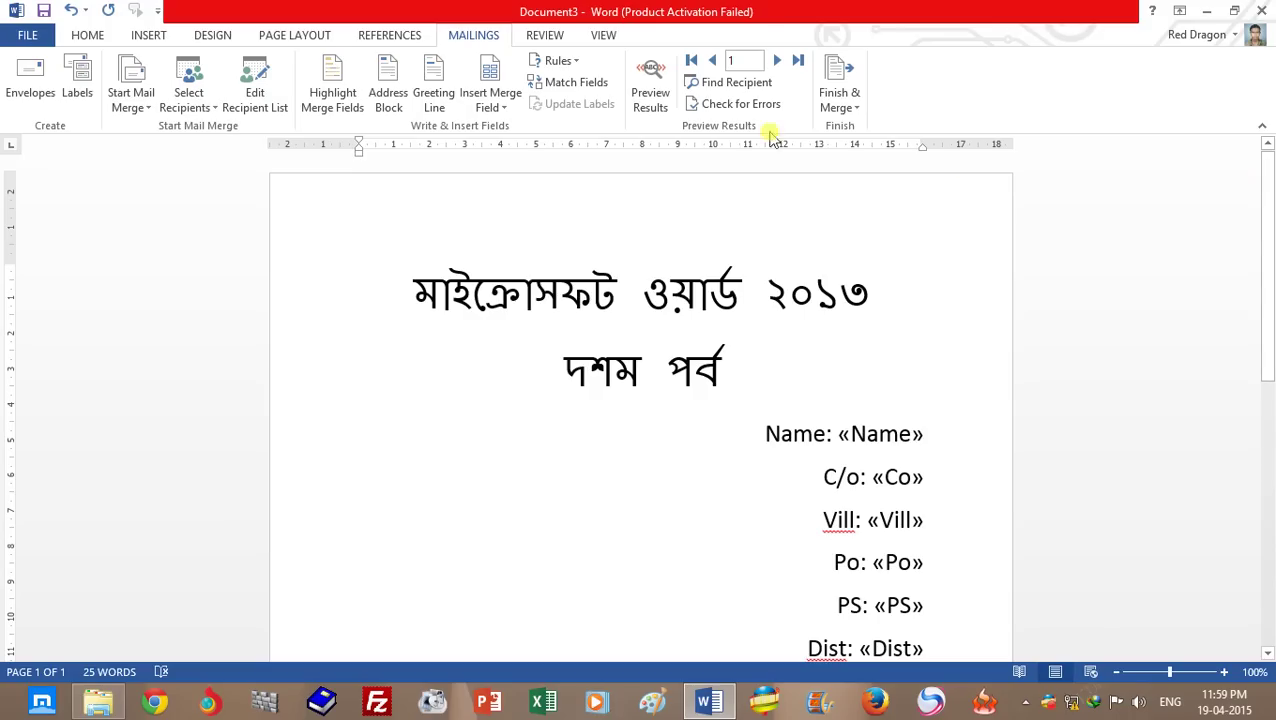
pyautogui.click(553, 35)
pyautogui.click(588, 37)
pyautogui.click(550, 35)
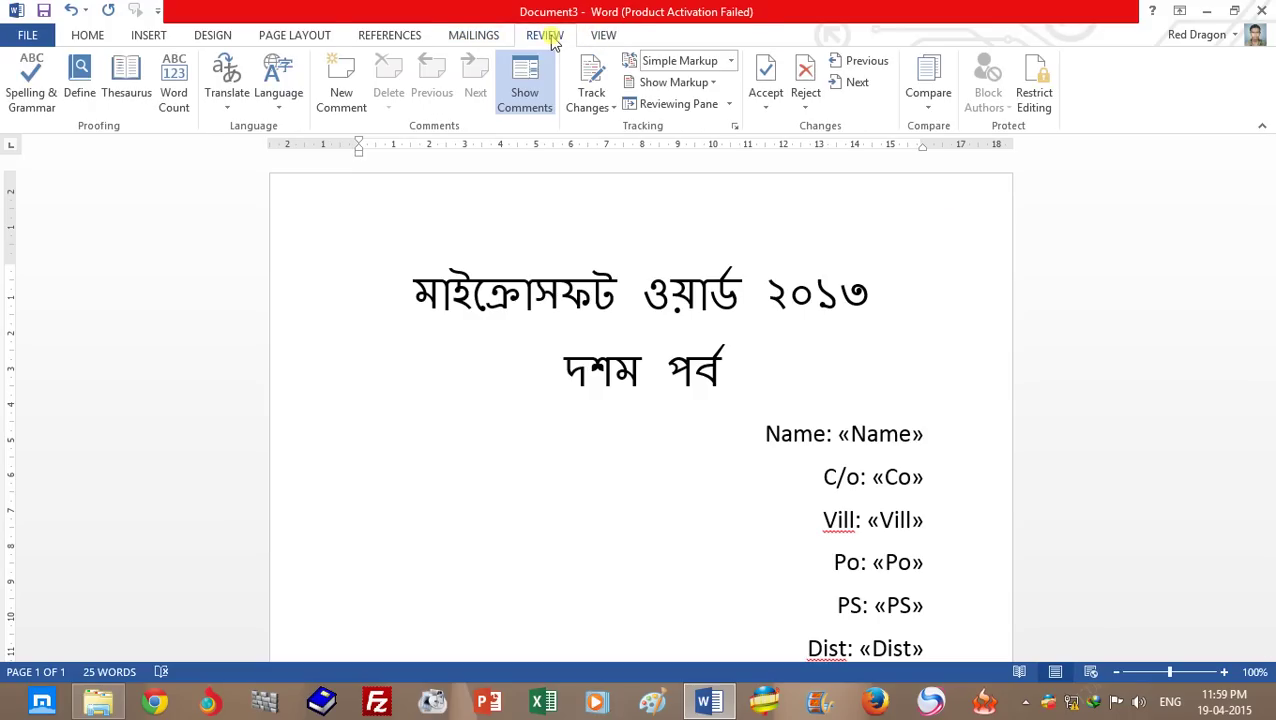
pyautogui.click(845, 437)
pyautogui.click(823, 478)
pyautogui.moveTo(1262, 378); pyautogui.dragTo(1267, 540)
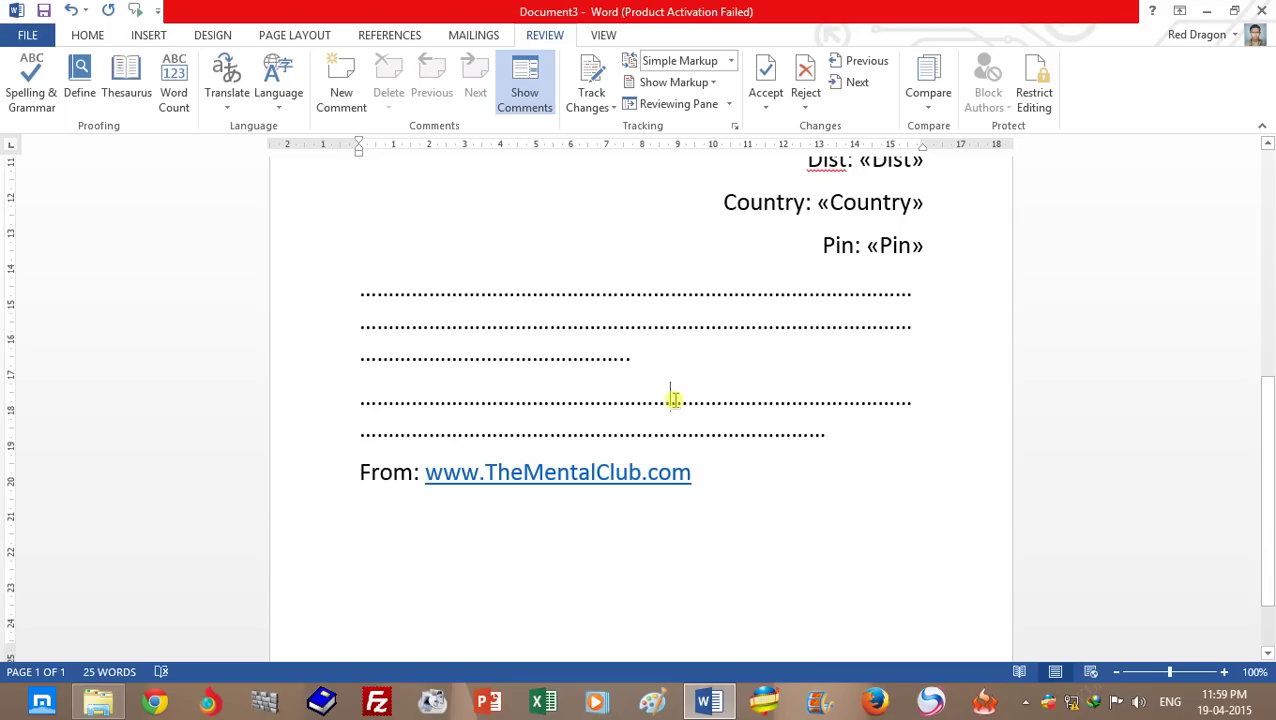
pyautogui.click(863, 440)
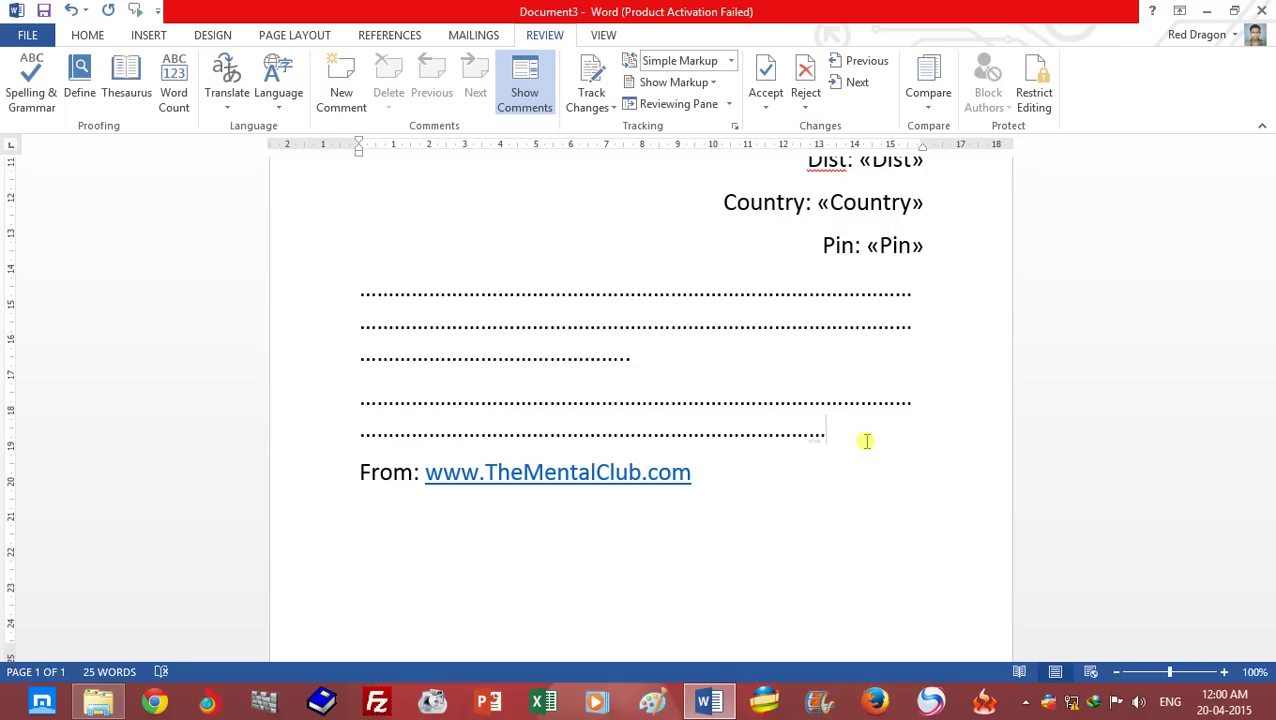
pyautogui.moveTo(424, 472); pyautogui.dragTo(685, 470)
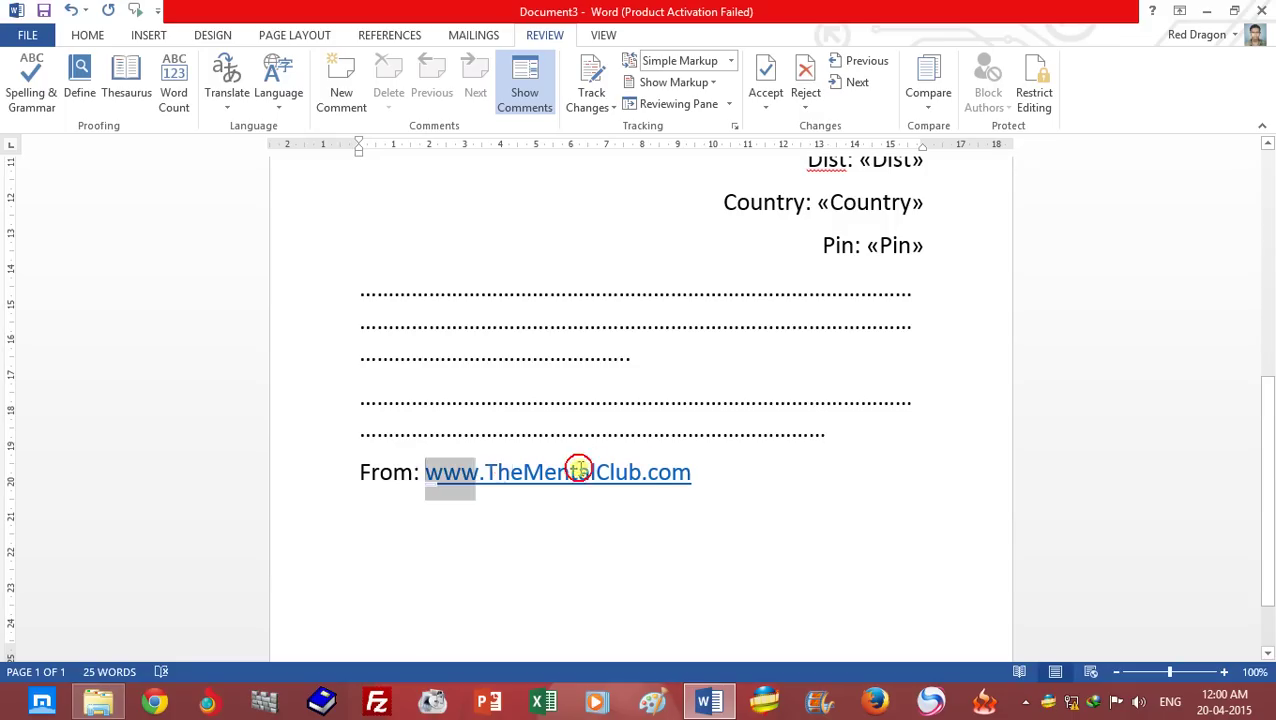
pyautogui.click(685, 466)
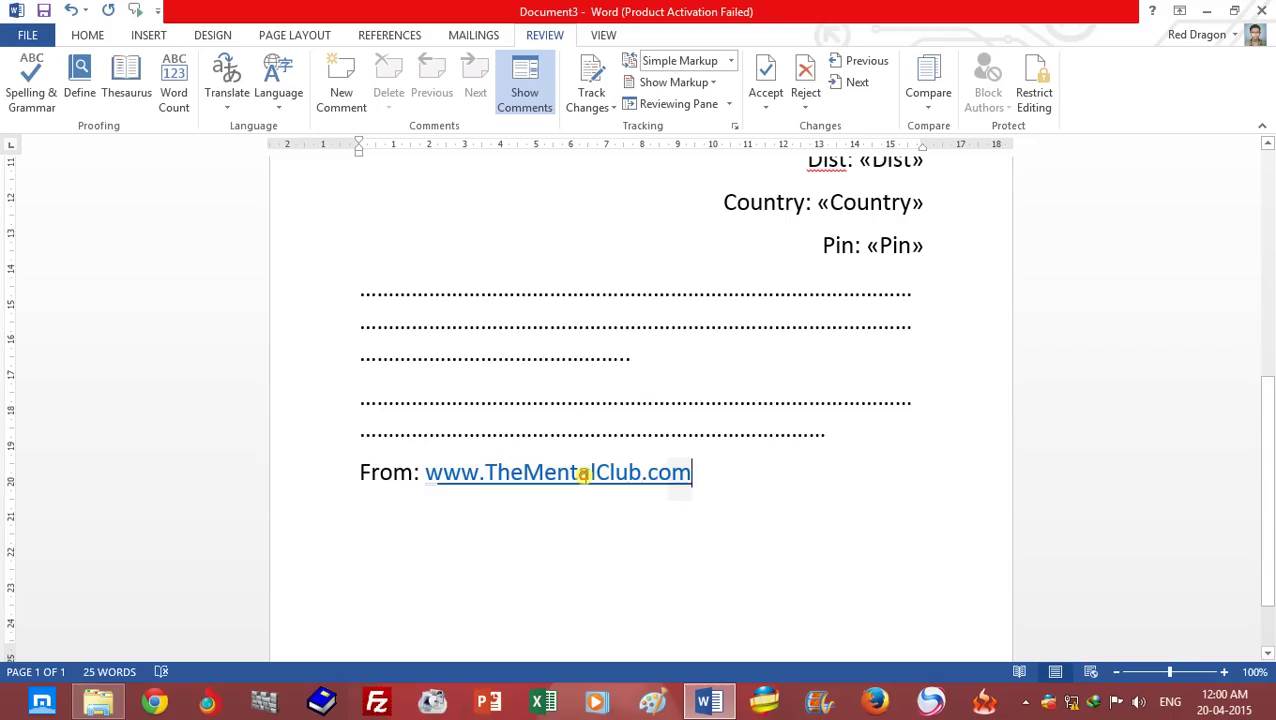
pyautogui.moveTo(648, 478); pyautogui.dragTo(425, 472)
pyautogui.click(371, 394)
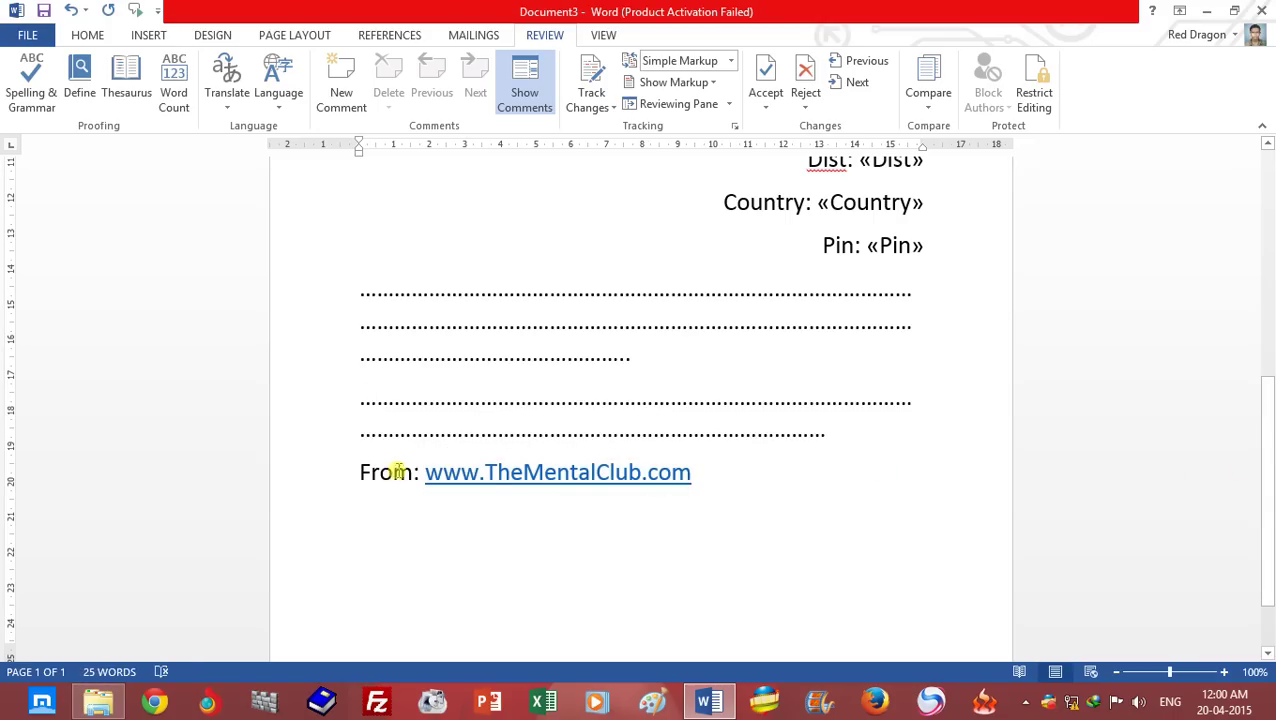
pyautogui.moveTo(425, 472); pyautogui.dragTo(688, 478)
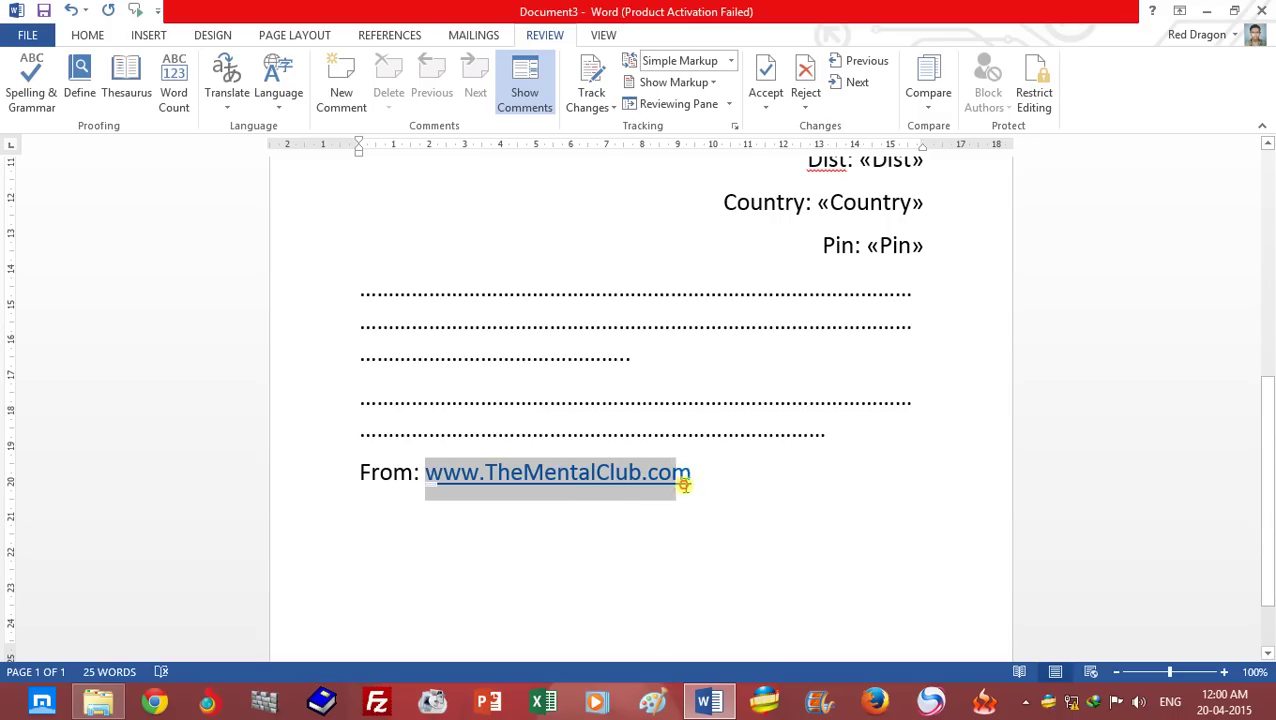
pyautogui.click(517, 403)
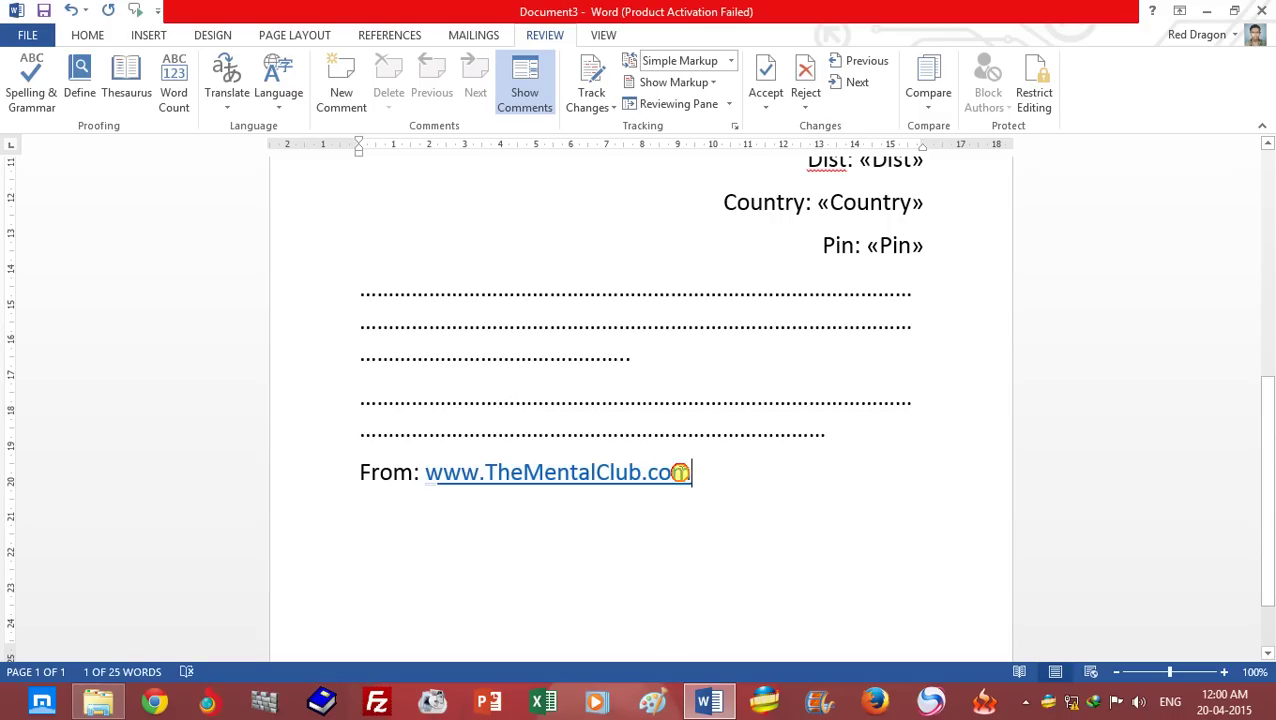
pyautogui.moveTo(700, 472); pyautogui.dragTo(435, 468)
pyautogui.click(757, 405)
pyautogui.moveTo(1272, 510); pyautogui.dragTo(1272, 272)
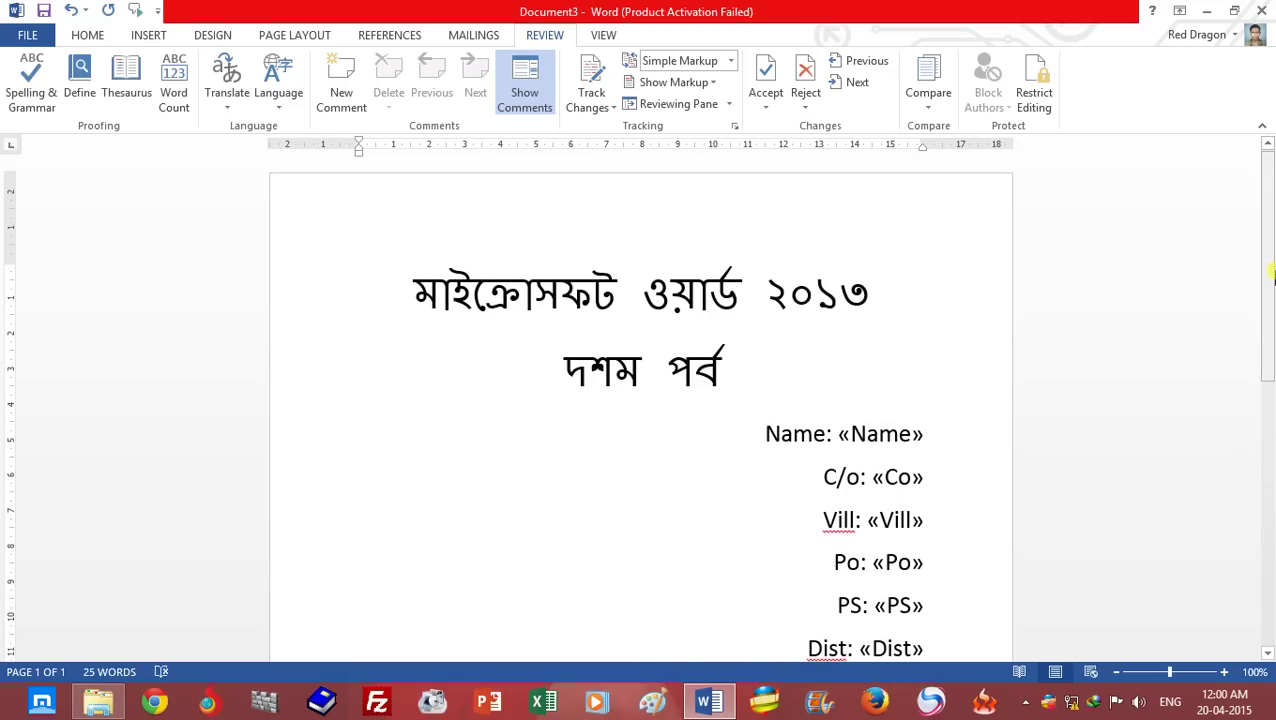
pyautogui.click(911, 473)
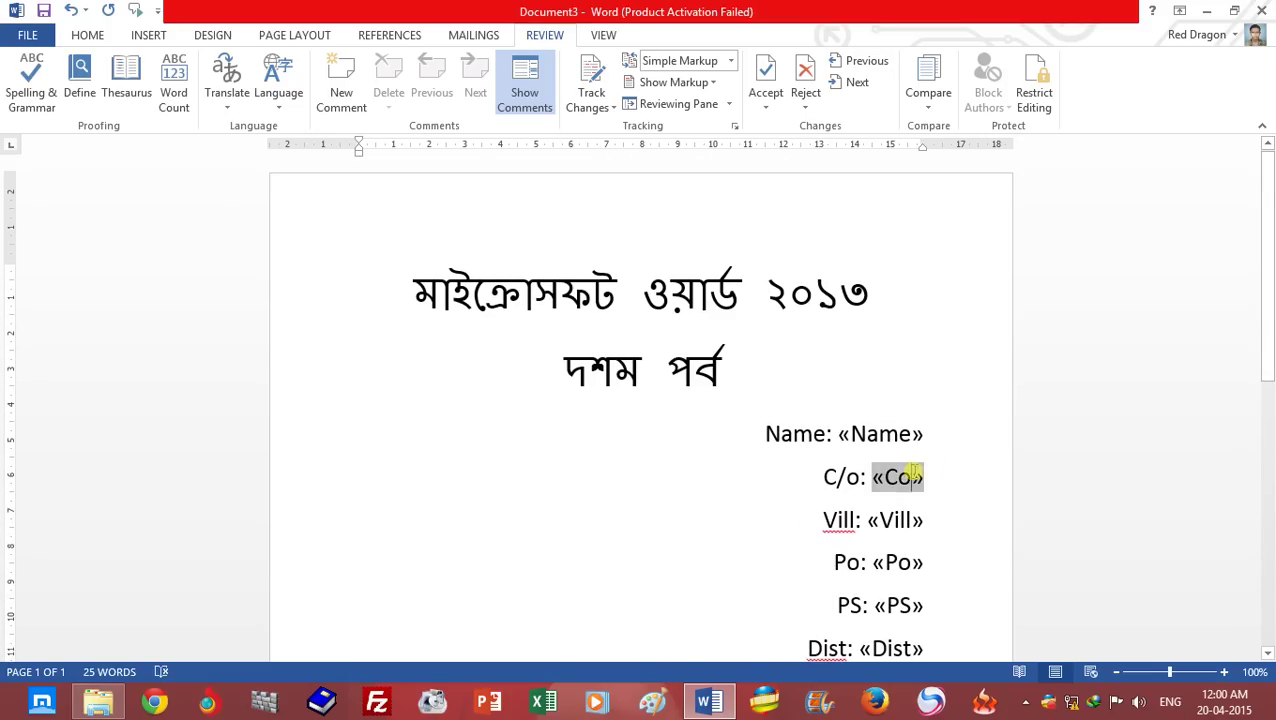
pyautogui.click(830, 433)
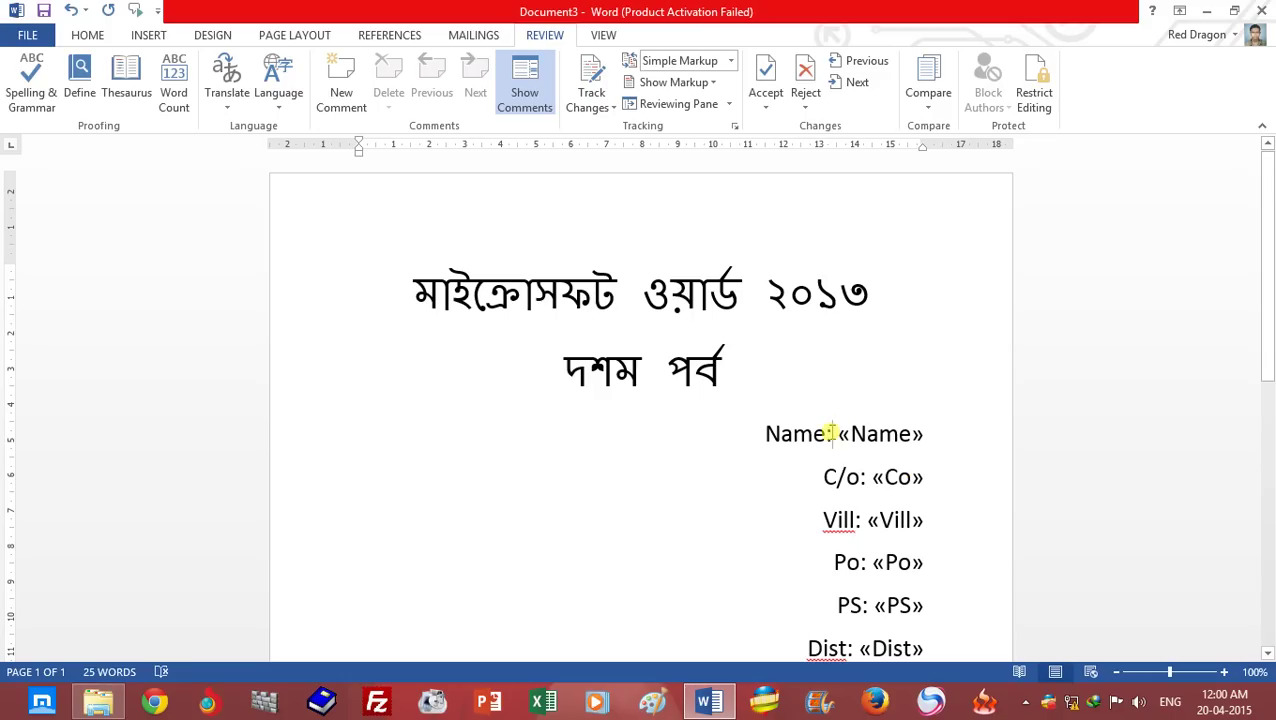